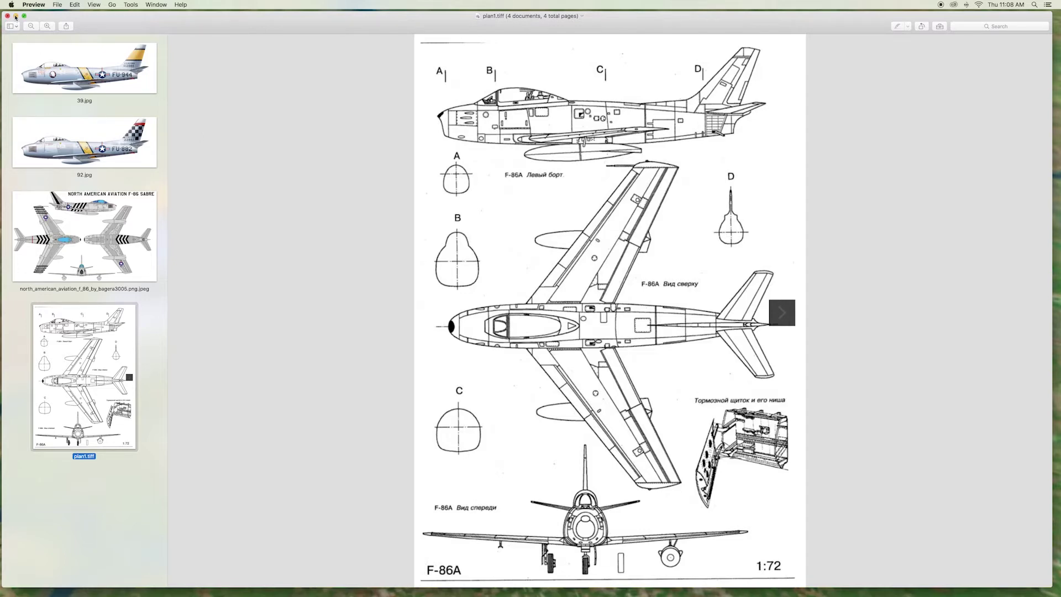
- Put the reference plan away, switch to Strata Design 3D CX and create a new model file
left_click(15, 16)
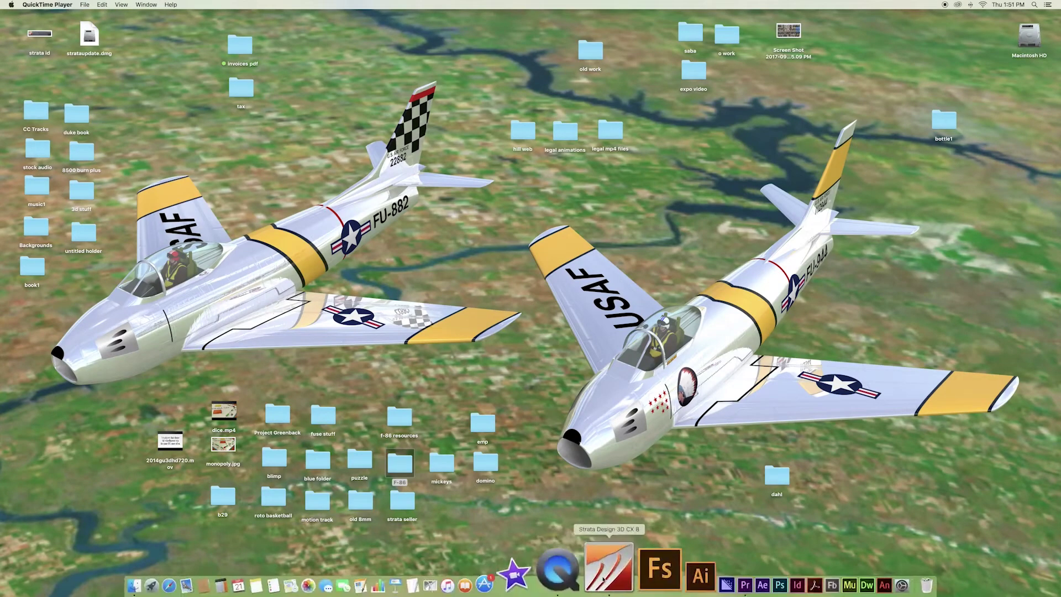
left_click(603, 579)
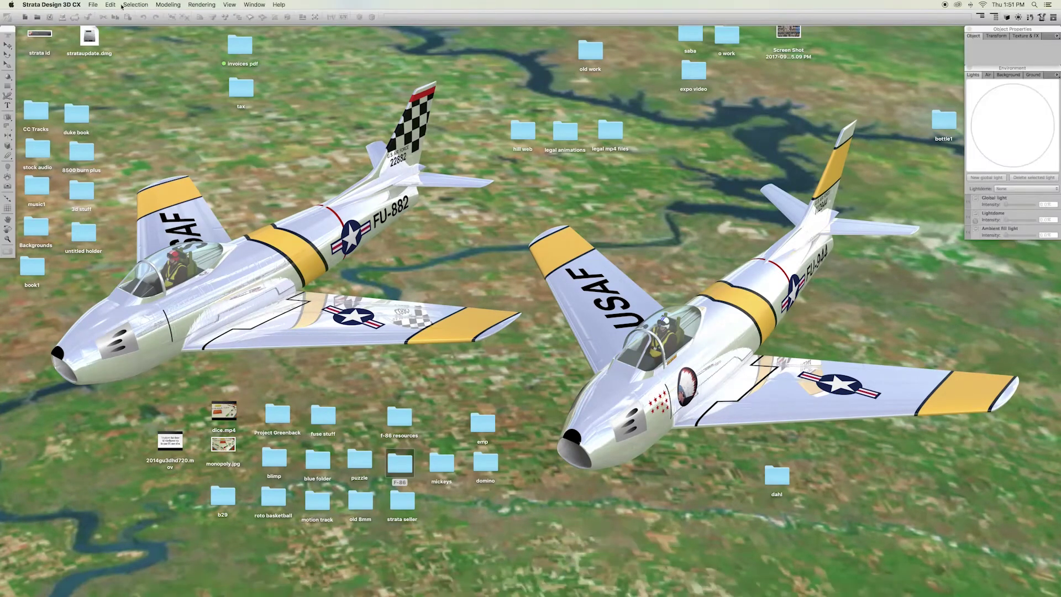
left_click(94, 5)
left_click(99, 22)
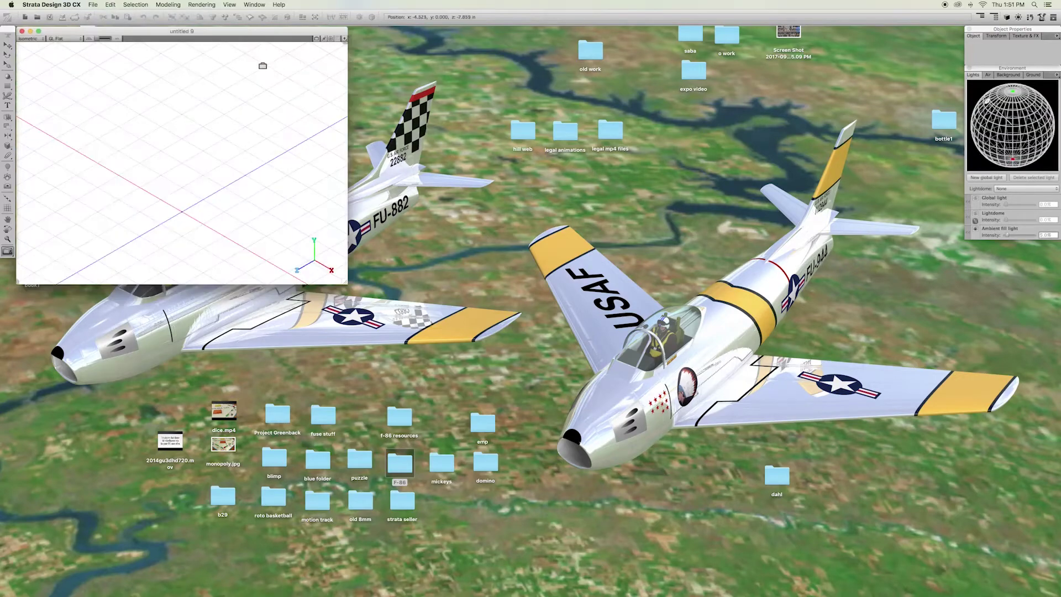
- Load plan1.tiff from the f-86 resources folder as the backdrop of the Front view
left_click(31, 38)
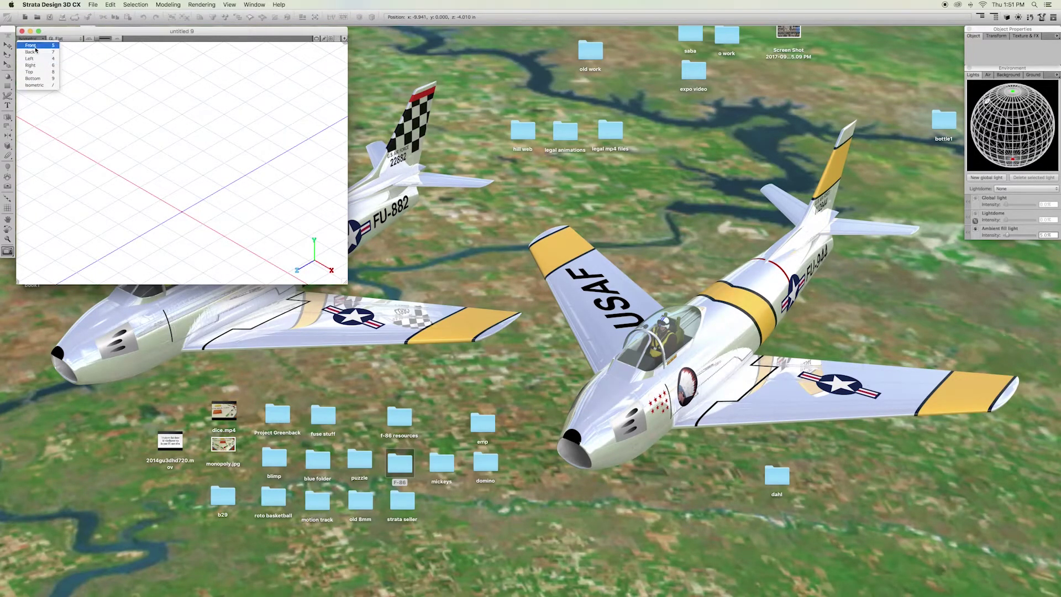
left_click(31, 46)
left_click(344, 38)
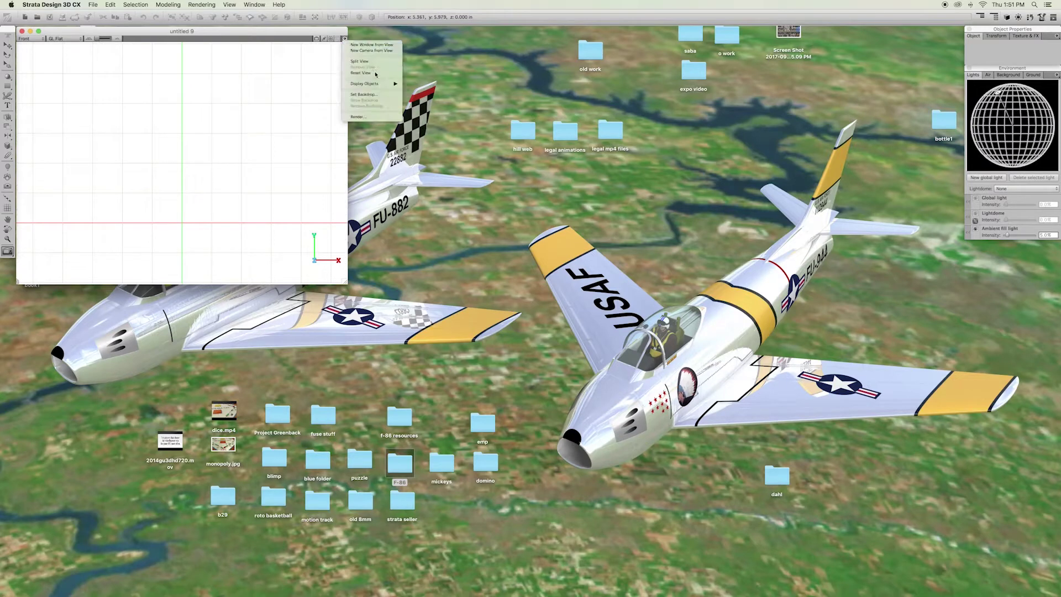
left_click(366, 96)
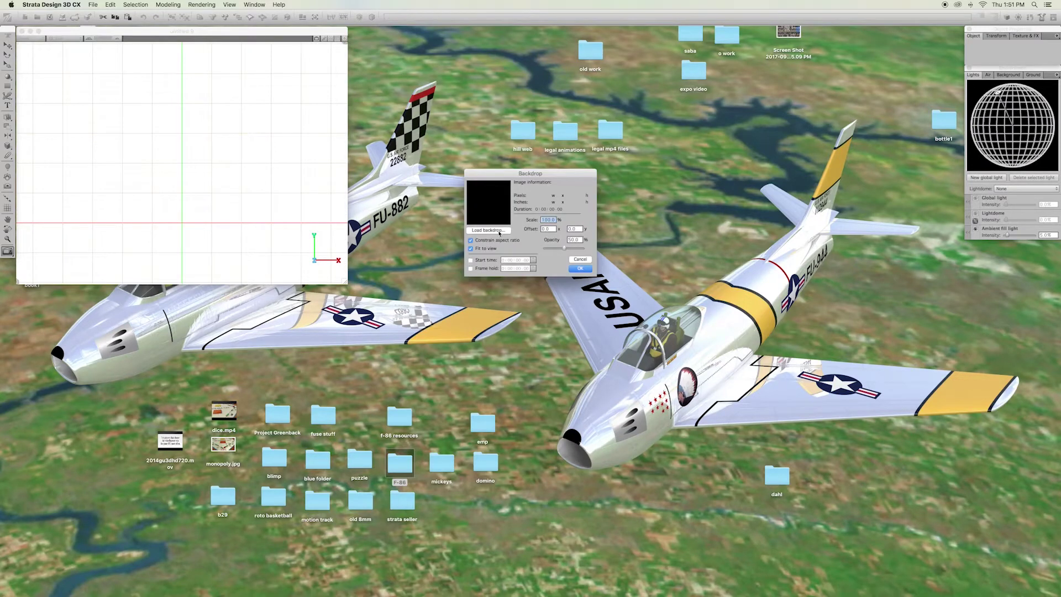
left_click(499, 231)
left_click(464, 199)
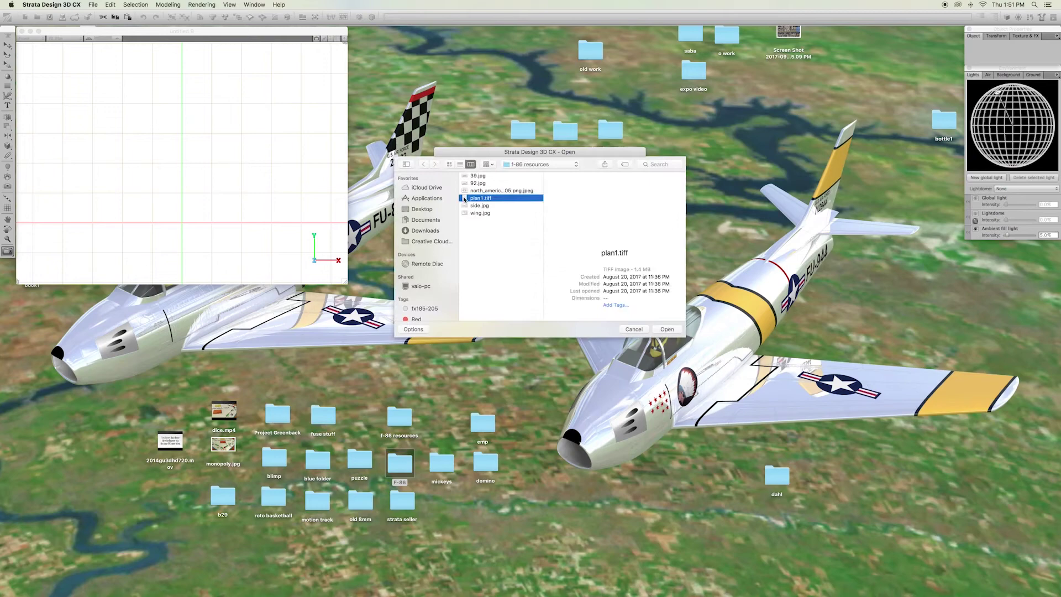
double_click(464, 198)
left_click(579, 267)
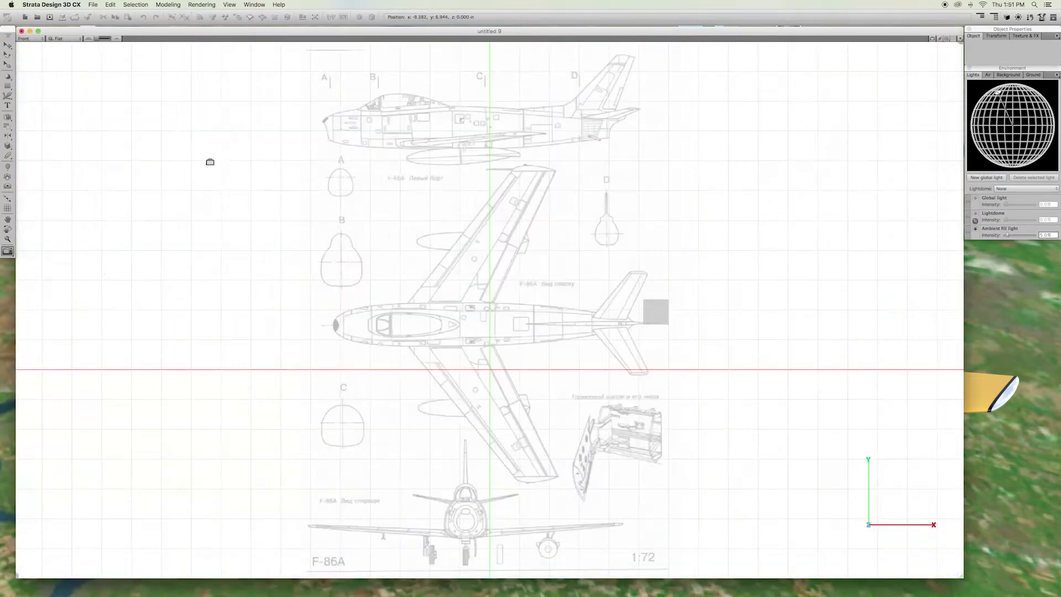
- Trace fuselage cross-section A on the plan as a closed curved outline and make it unfilled
left_click(7, 95)
left_click_drag(339, 169, 327, 183)
left_click(330, 192)
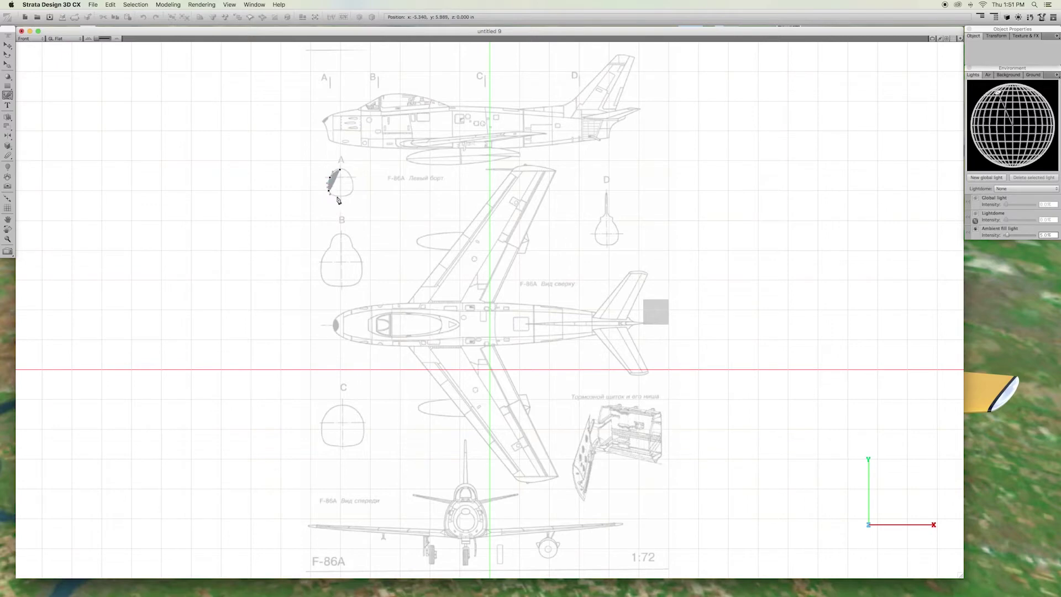
left_click(340, 197)
left_click(354, 188)
left_click_drag(351, 177, 347, 171)
left_click(341, 173)
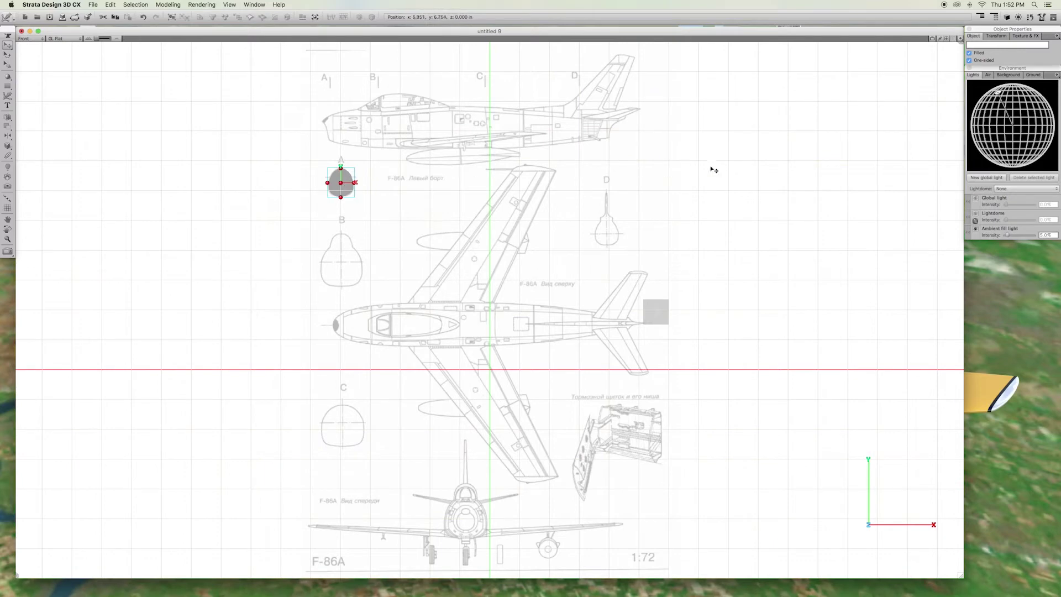
left_click(970, 53)
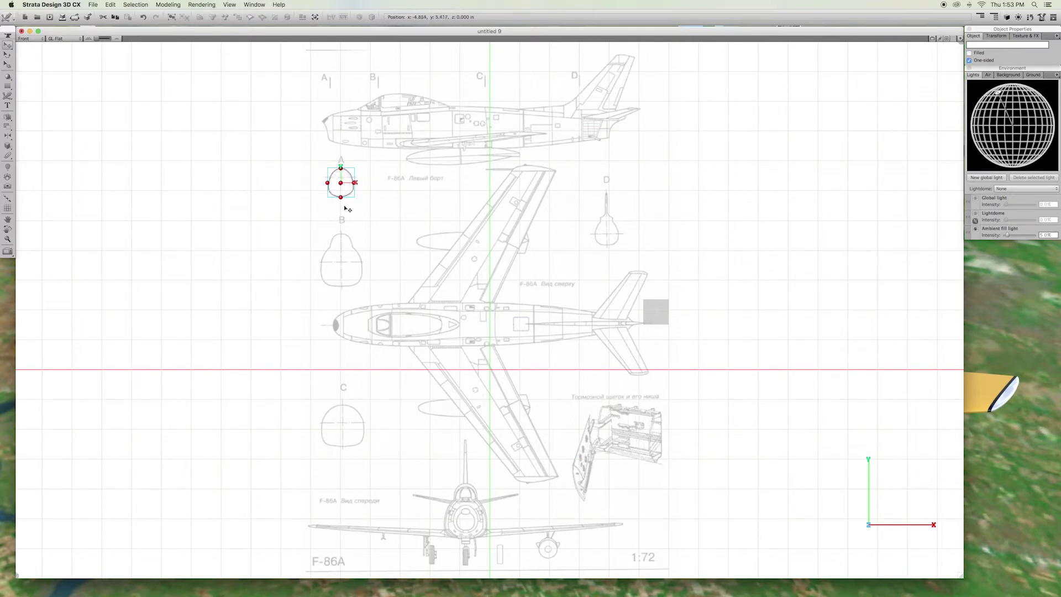
- Place copies of the section A outline over cross-sections B, C and D on the plan
left_click_drag(341, 198, 430, 442, "alt")
left_click(356, 185)
left_click_drag(358, 186, 618, 249, "alt+shift")
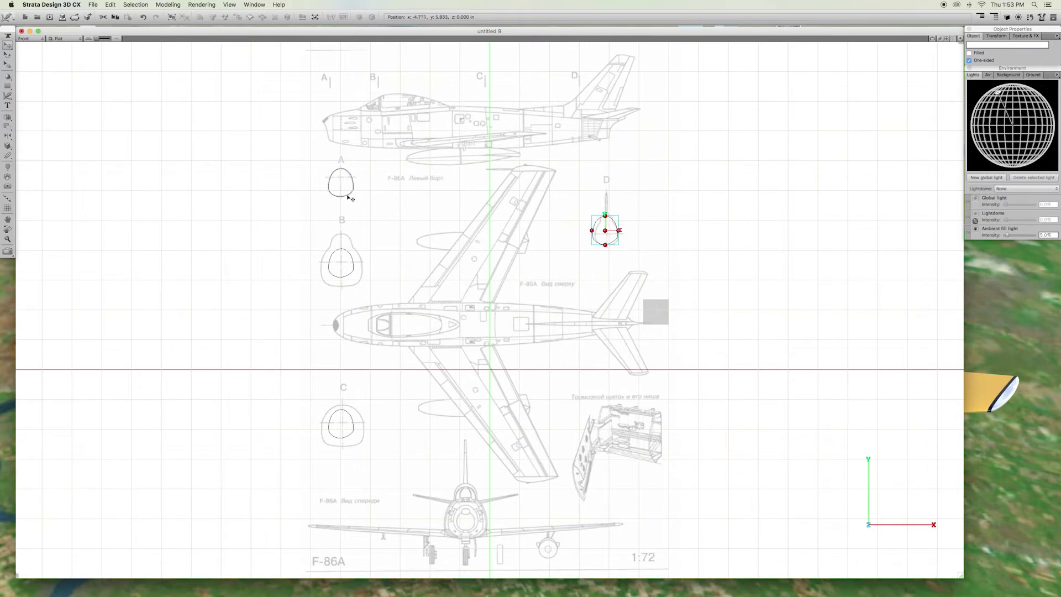
- Reshape the copied outline at cross-section B by pulling its bottom point out to the plan's contour
left_click(348, 252)
left_click(164, 4)
left_click(170, 39)
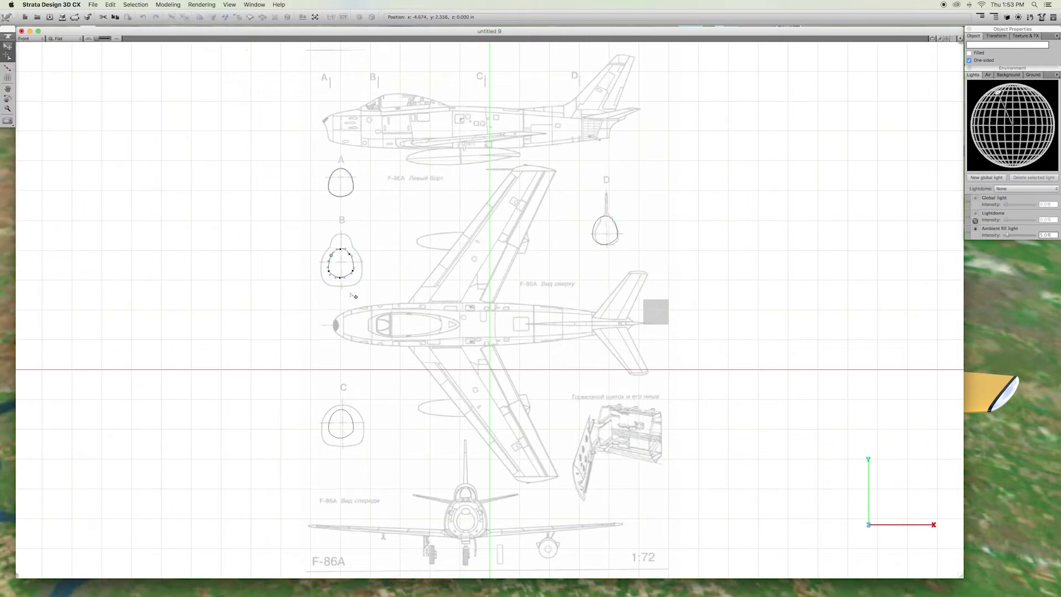
mouse_move(341, 278)
left_mouse_down()
mouse_move(341, 286)
mouse_move(361, 278)
mouse_move(363, 257)
mouse_move(341, 243)
mouse_move(325, 253)
mouse_move(330, 283)
mouse_move(318, 273)
mouse_move(331, 287)
left_mouse_up()
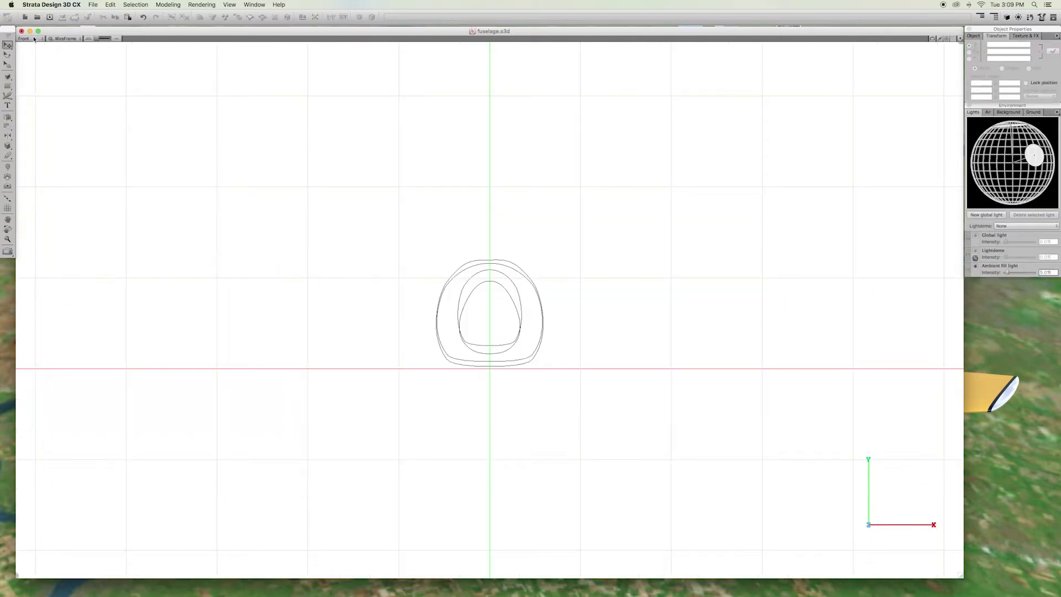
- Show the side-view backdrop in the Right view of the fuselage model and move section B onto its station mark
left_click(34, 38)
left_click(42, 64)
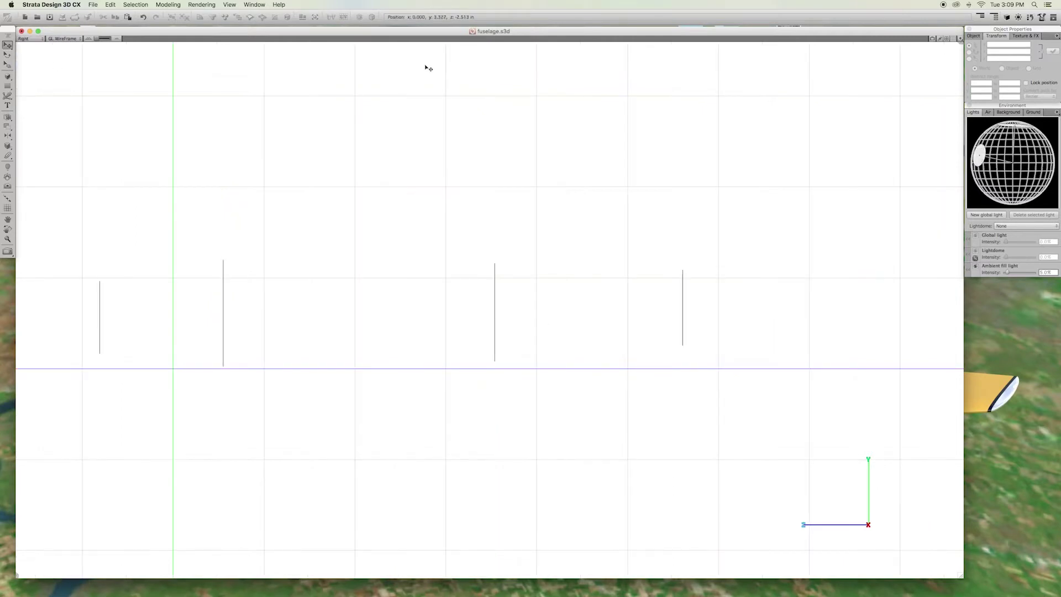
left_click(960, 38)
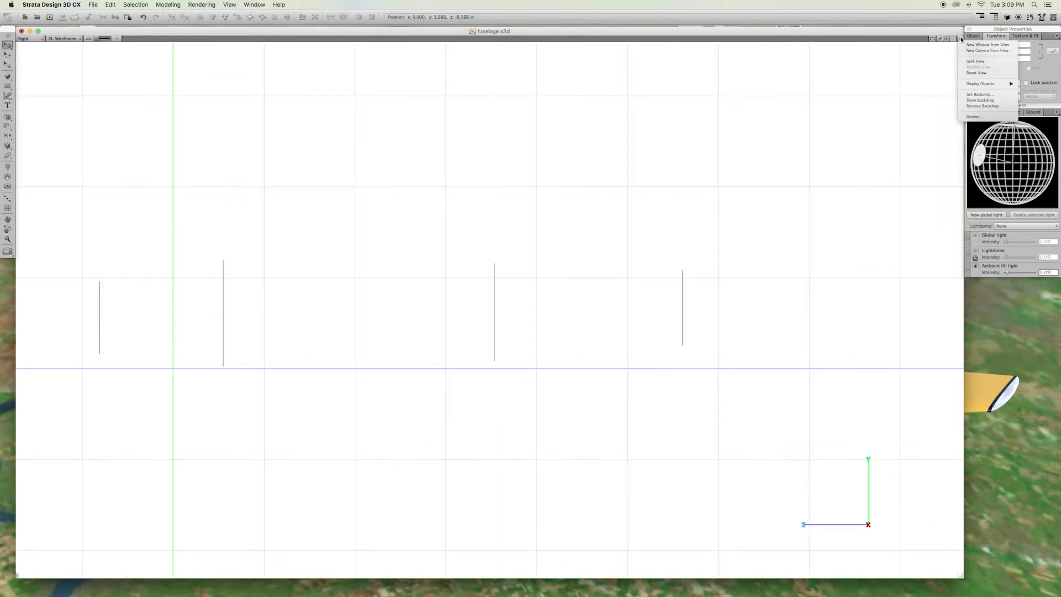
left_click(979, 100)
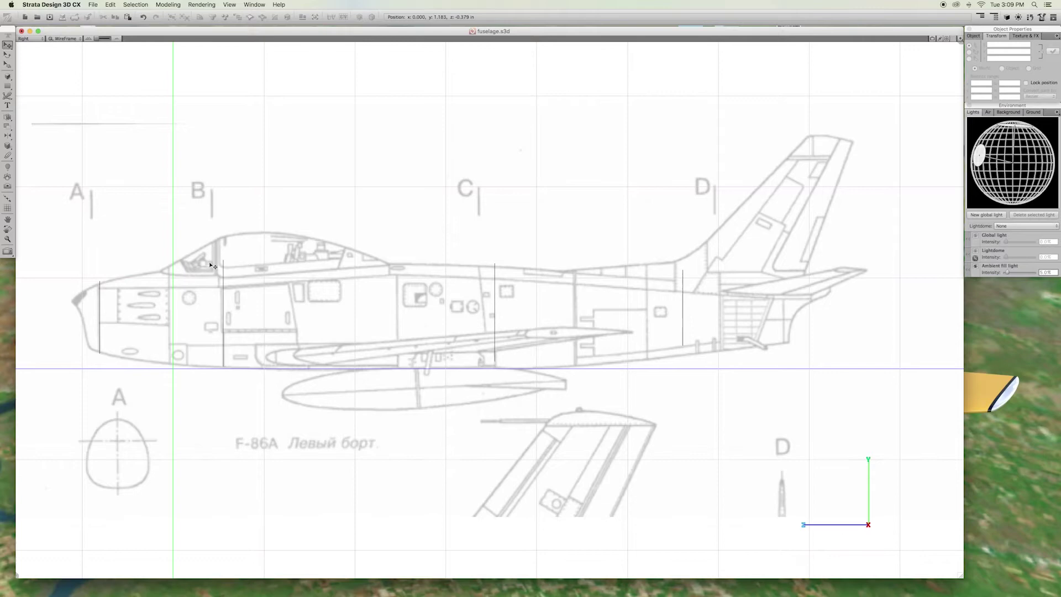
left_click(223, 312)
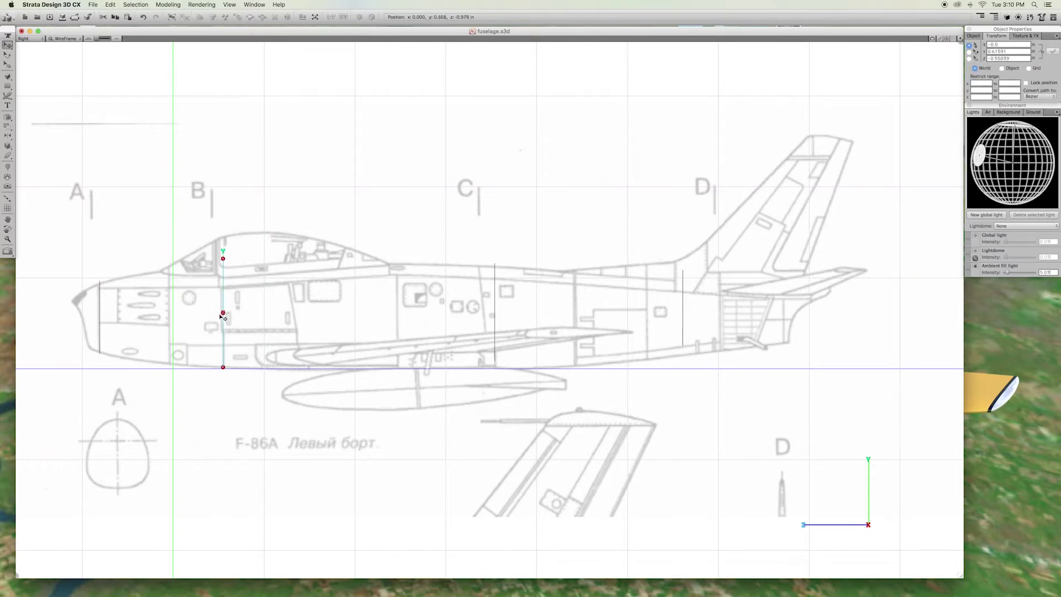
left_click_drag(222, 314, 214, 313)
- Move sections C and D onto their station marks and adjust their heights to the fuselage's lower edge
left_click_drag(458, 242, 537, 390)
left_click_drag(496, 314, 485, 318)
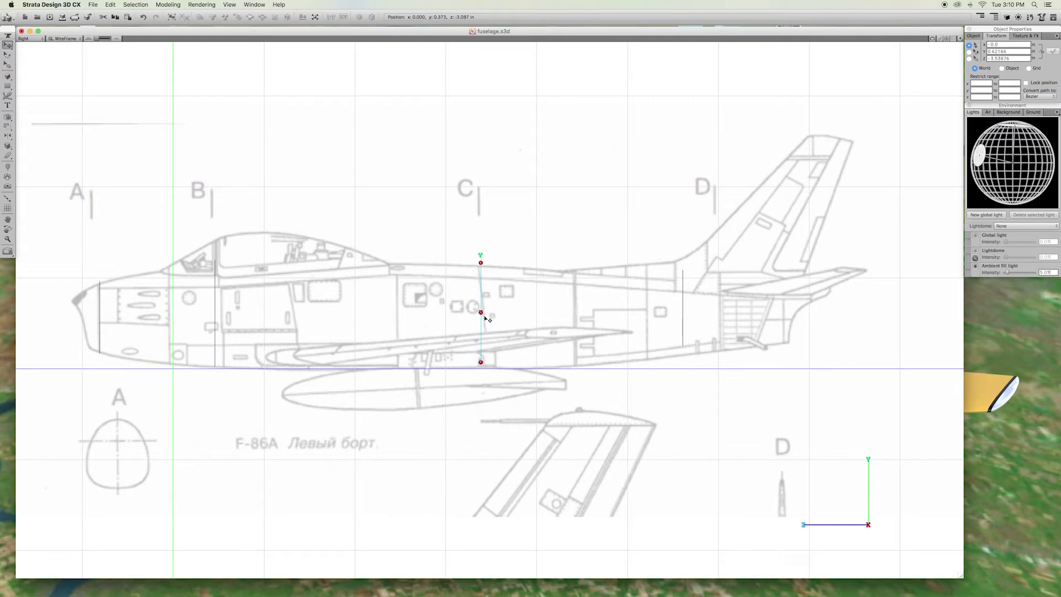
left_click_drag(483, 365, 484, 368)
left_click(683, 308)
left_click_drag(694, 308, 717, 310)
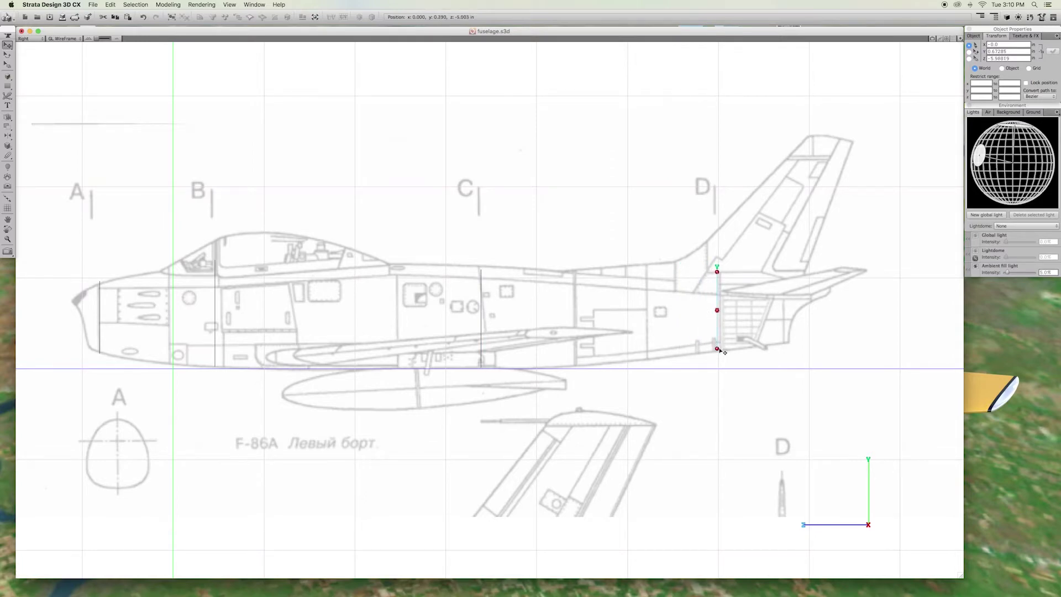
left_click_drag(719, 350, 719, 352)
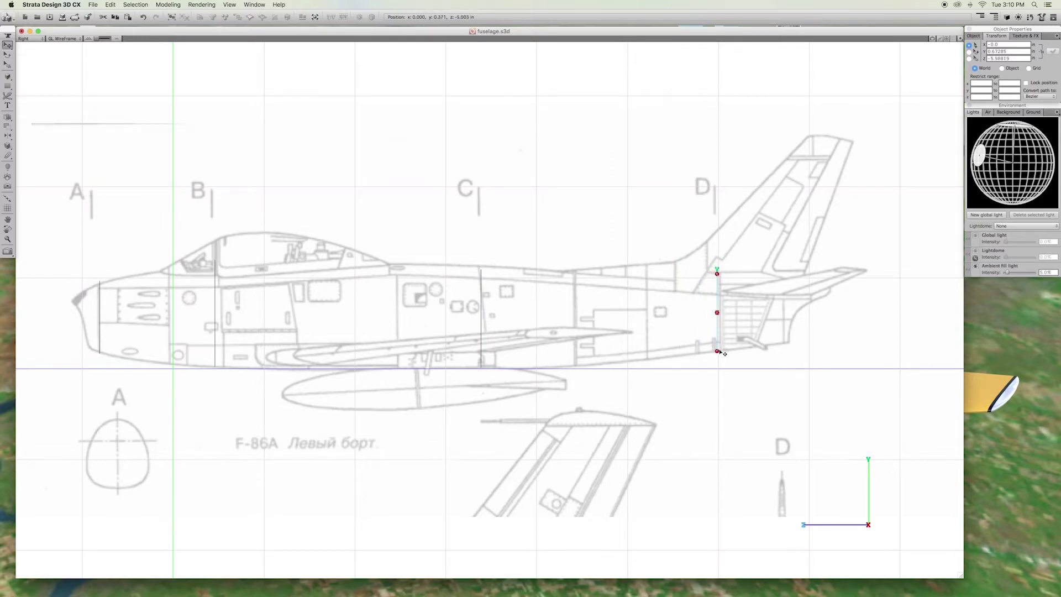
- Hide the backdrop and skin the four fuselage sections in order from A to D in the Isometric view
left_click(960, 39)
left_click(989, 102)
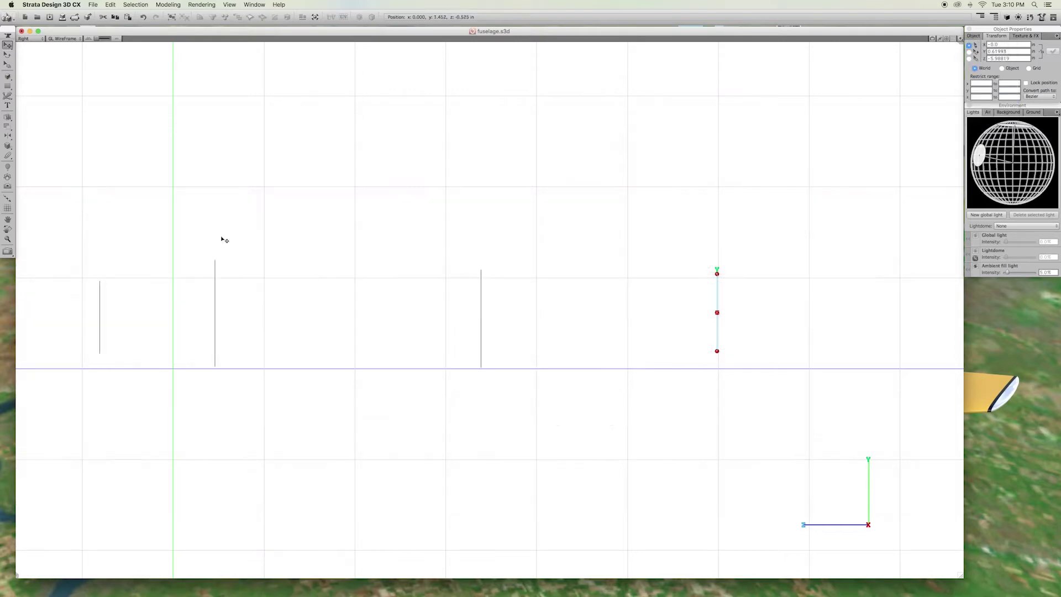
left_click(41, 40)
left_click(35, 86)
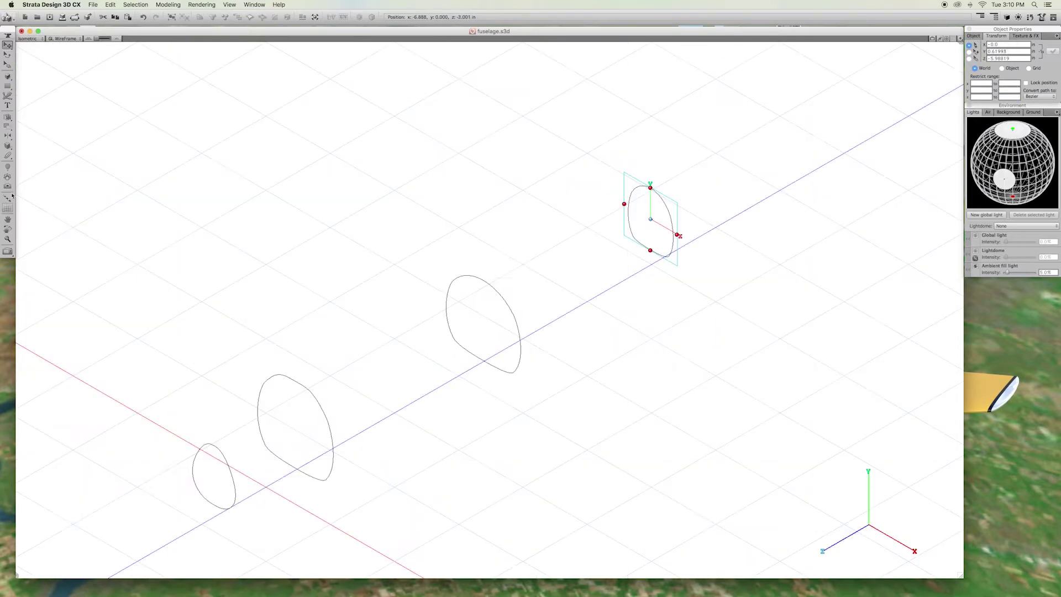
left_click(8, 117)
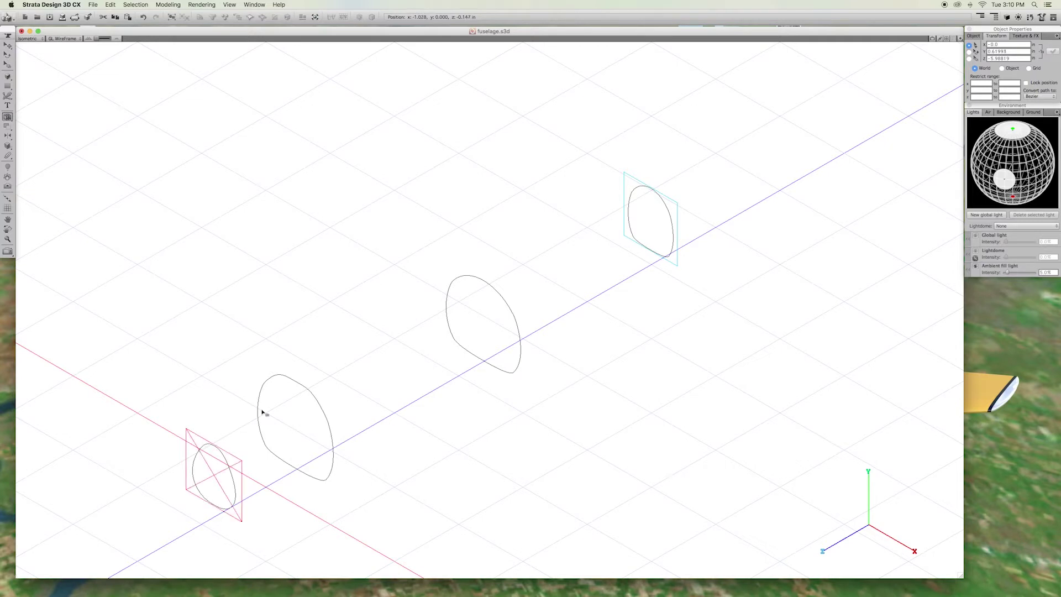
left_click(293, 380)
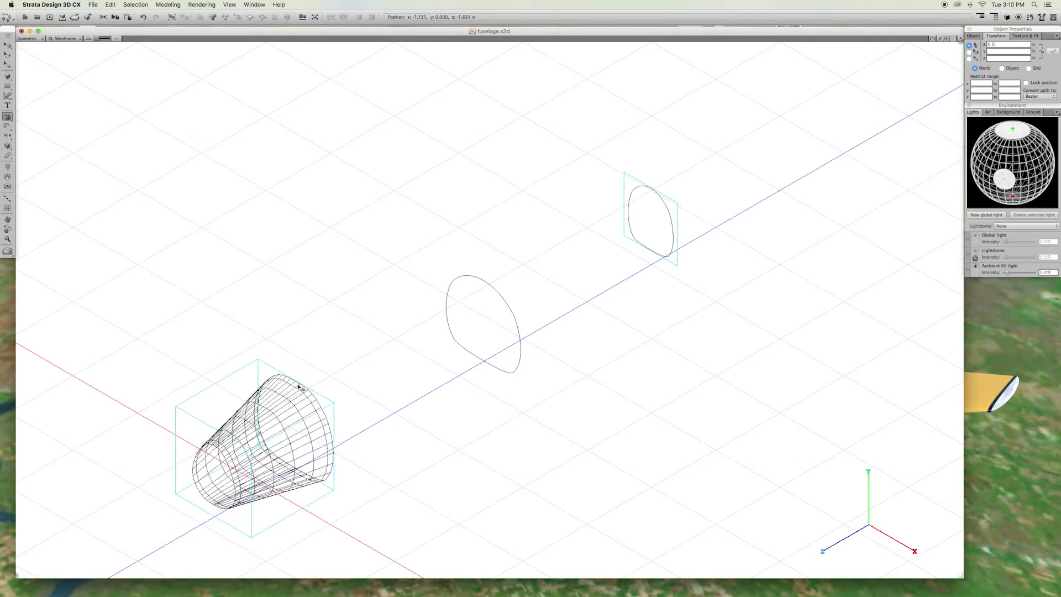
left_click(495, 291)
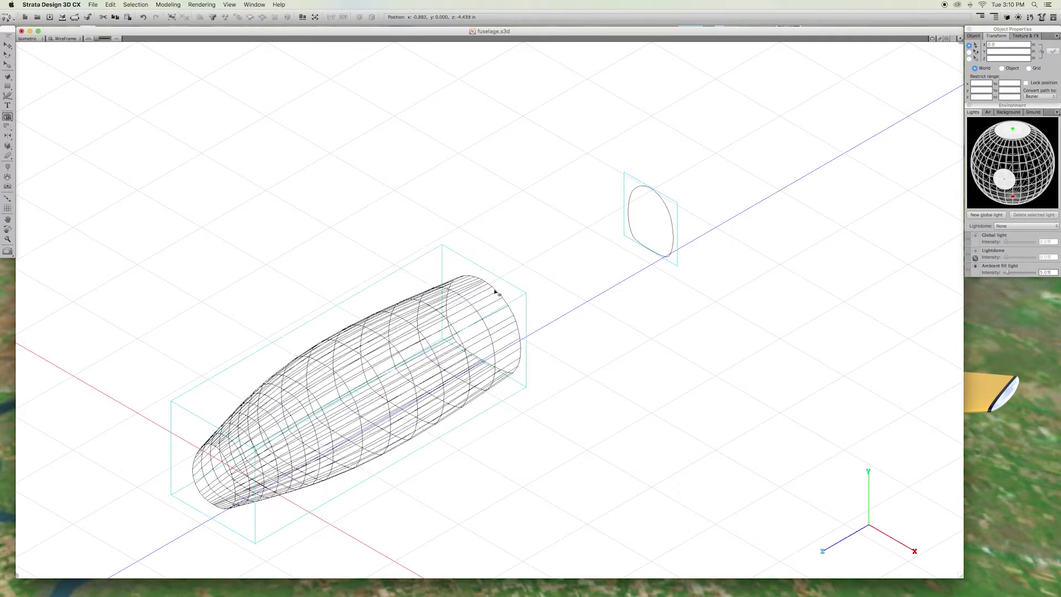
left_click(667, 207)
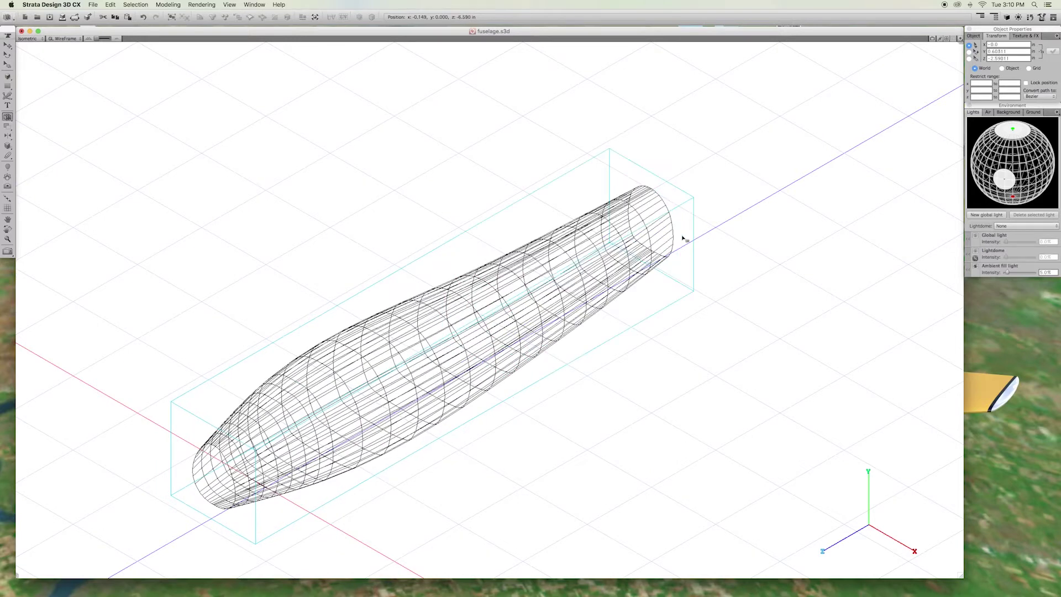
- Show the backdrop in the Right view and reshape the fuselage skin by raising section C slightly to fit the plan
left_click(43, 39)
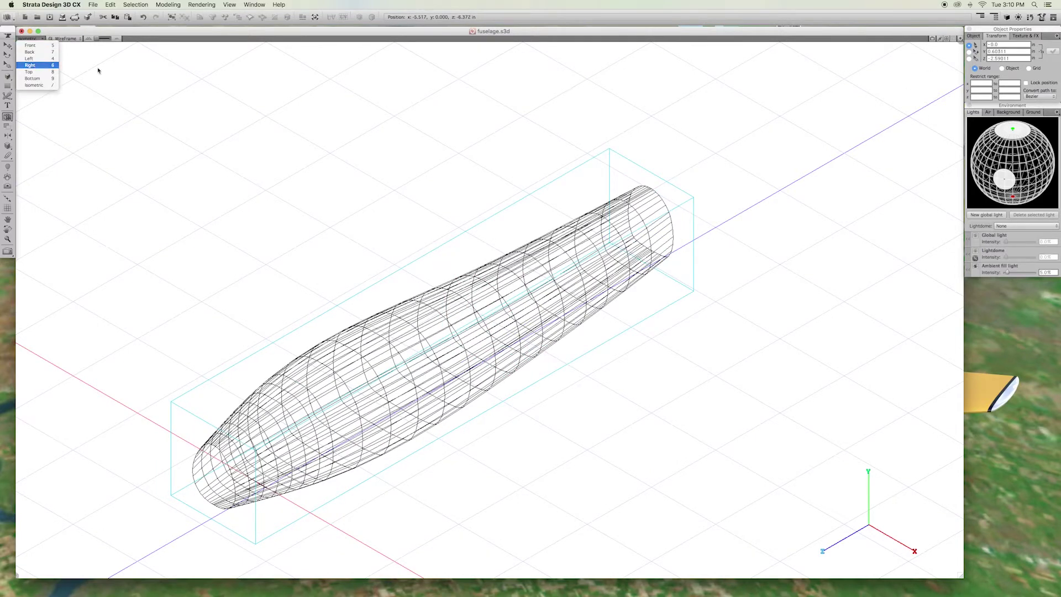
left_click(34, 67)
left_click(960, 39)
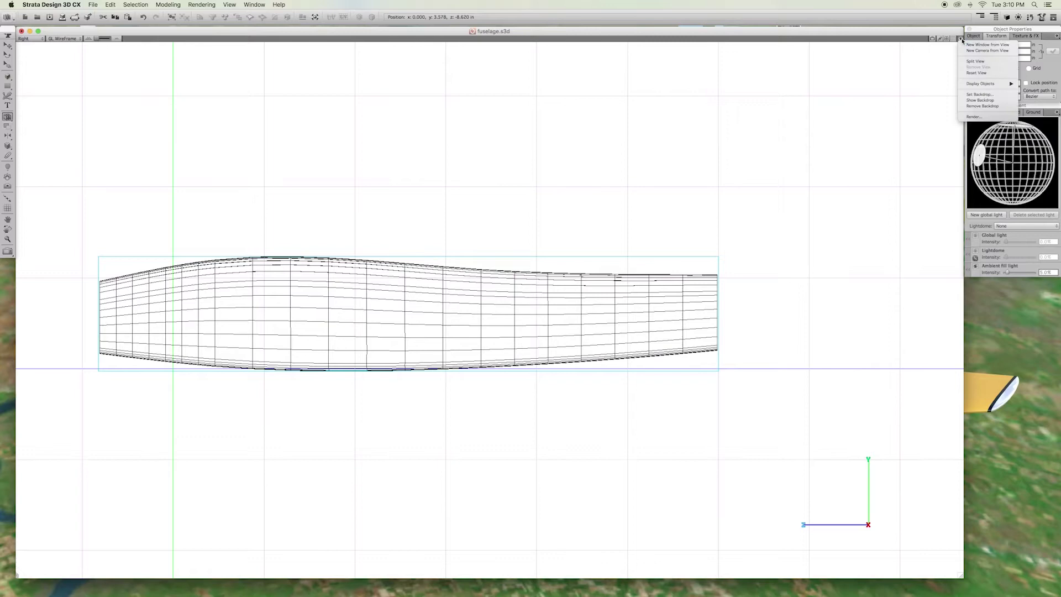
left_click(976, 100)
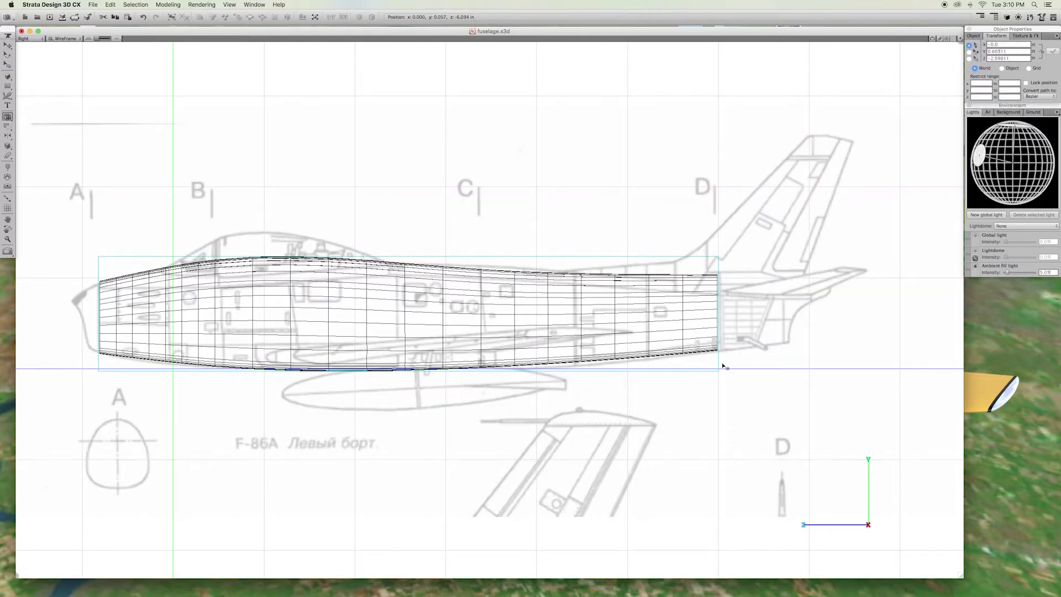
left_click(169, 4)
left_click(171, 15)
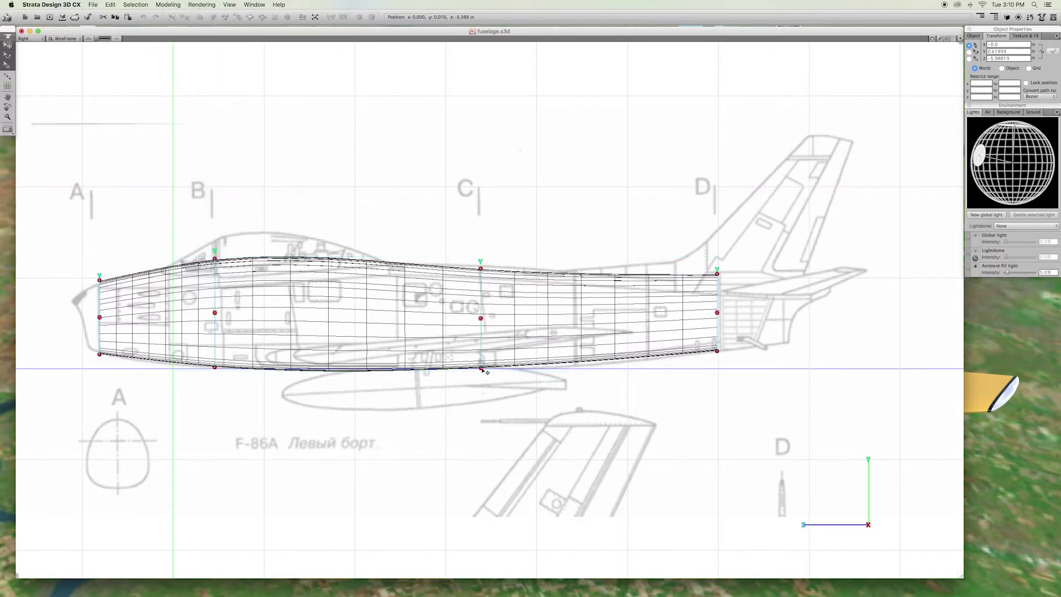
left_click_drag(482, 369, 482, 365)
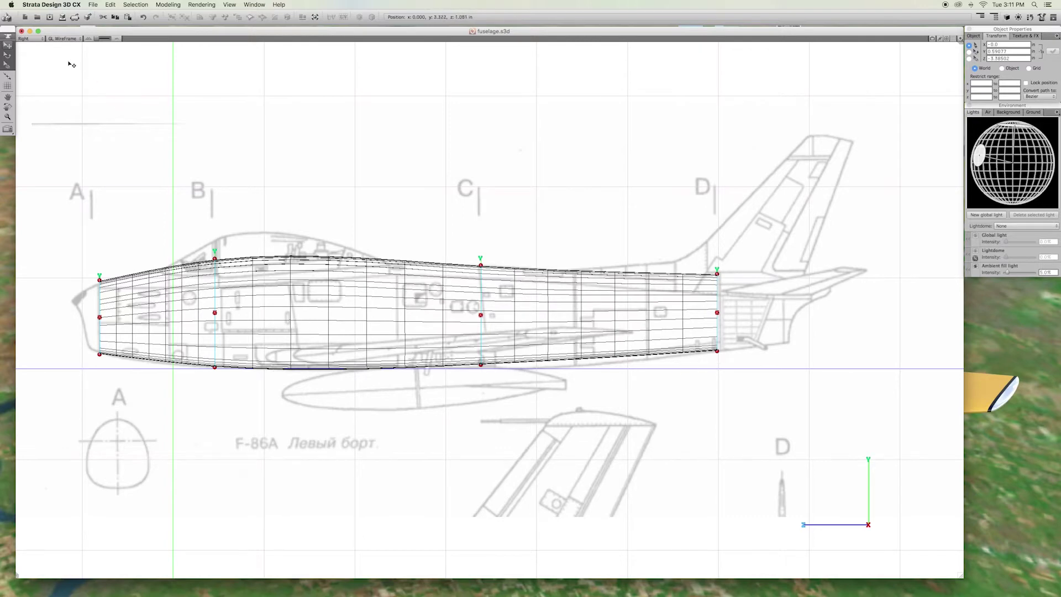
- Hide the side-view backdrop and show the reshaped fuselage in the Isometric view
left_click(960, 39)
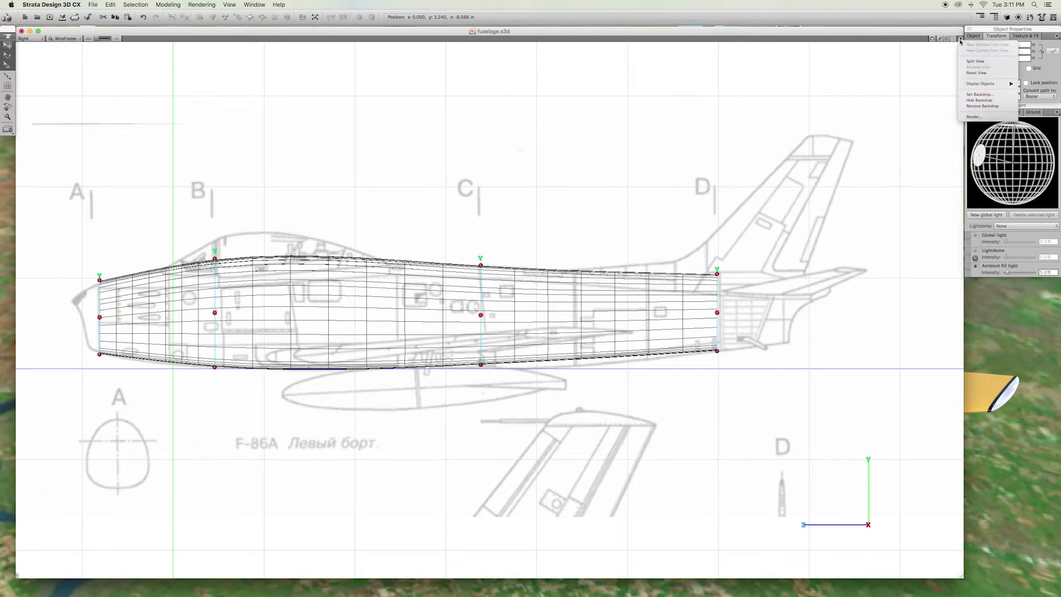
left_click(977, 101)
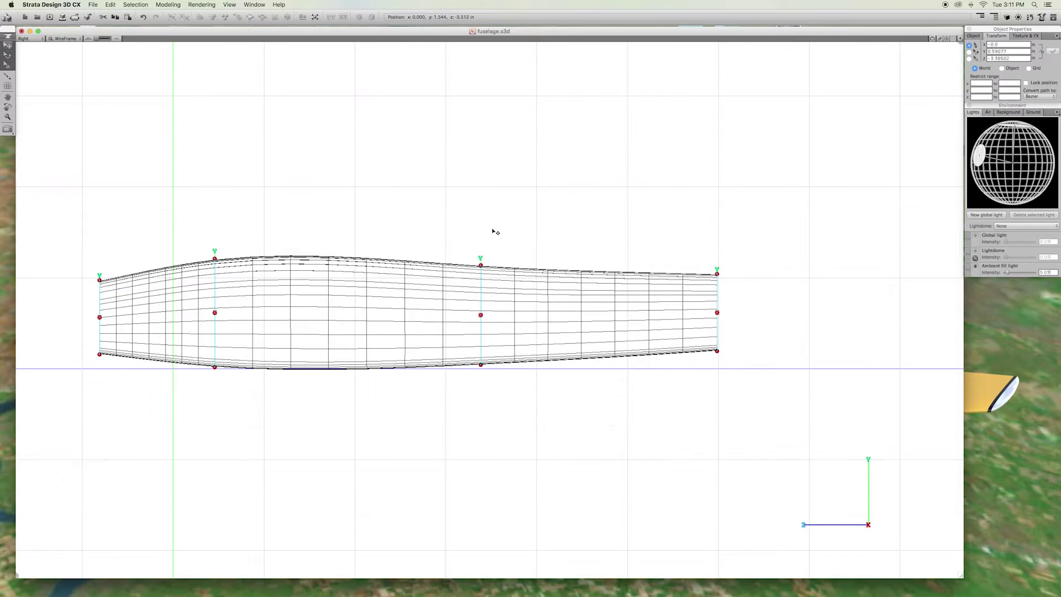
left_click(39, 39)
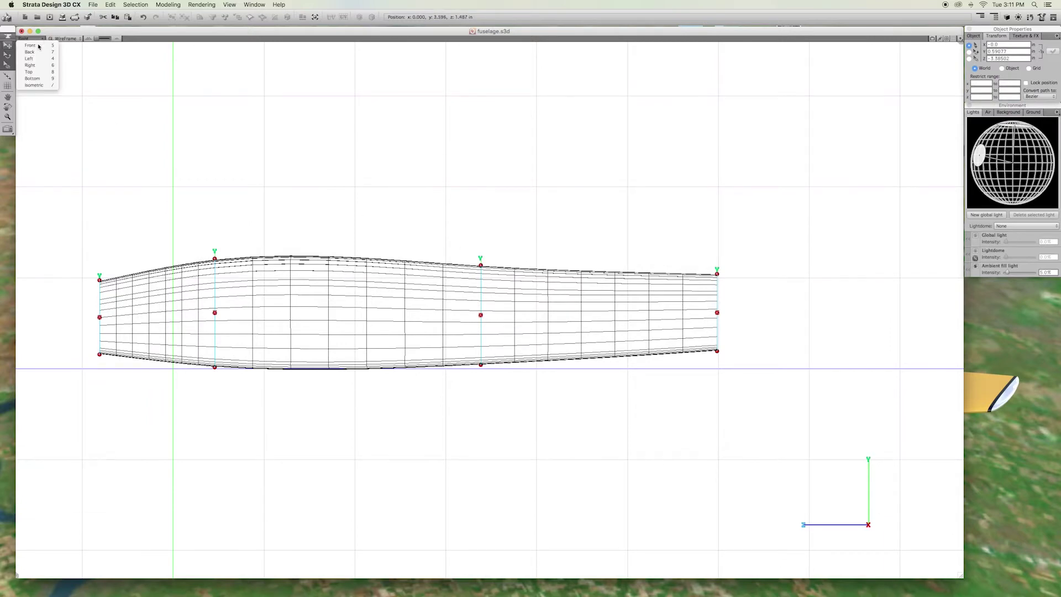
left_click(34, 85)
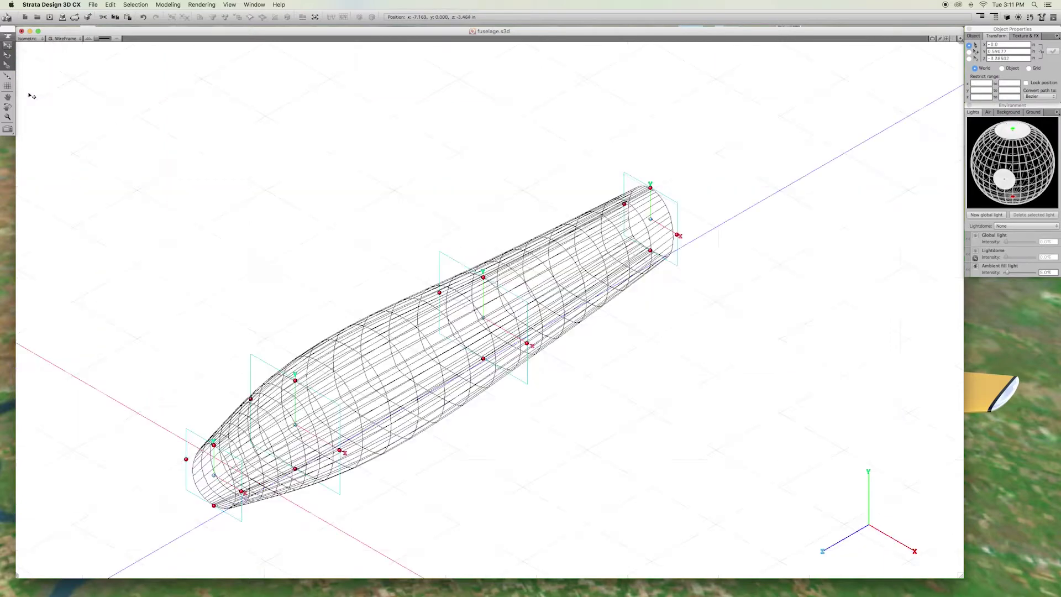
- End editing of the fuselage skin and break it back into four separate sections with the Skin tool
left_click(158, 4)
left_click(174, 39)
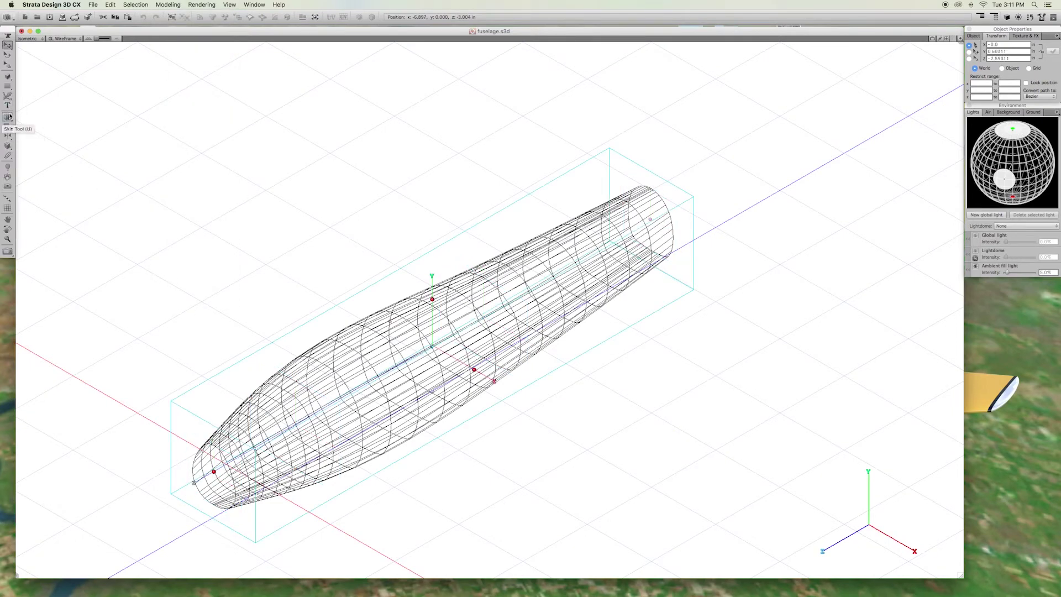
left_click(9, 117)
left_click(255, 474, "alt")
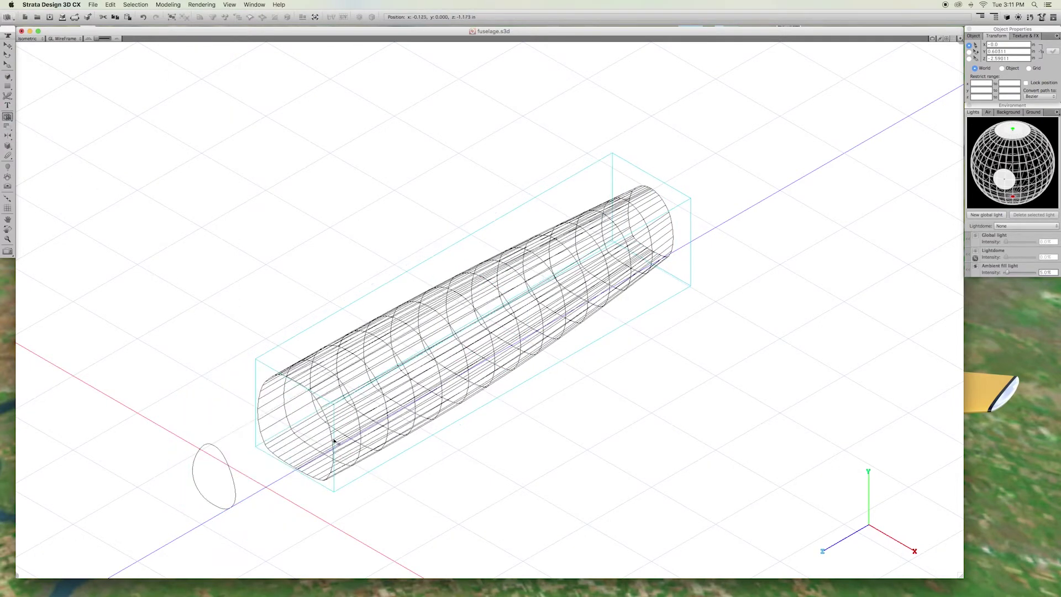
left_click(446, 408, "alt")
left_click(592, 310, "alt")
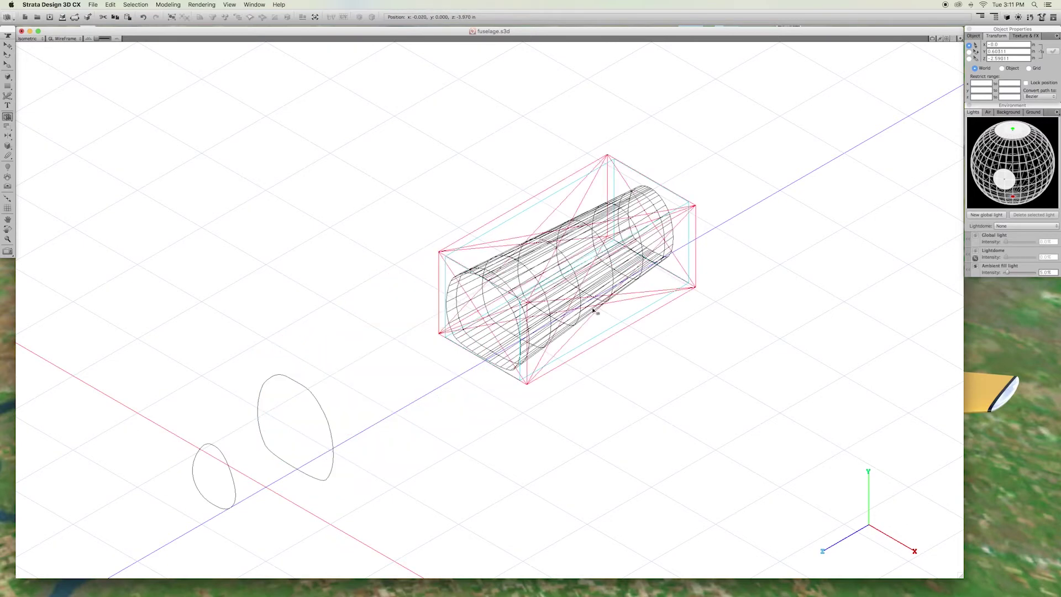
left_click(595, 311)
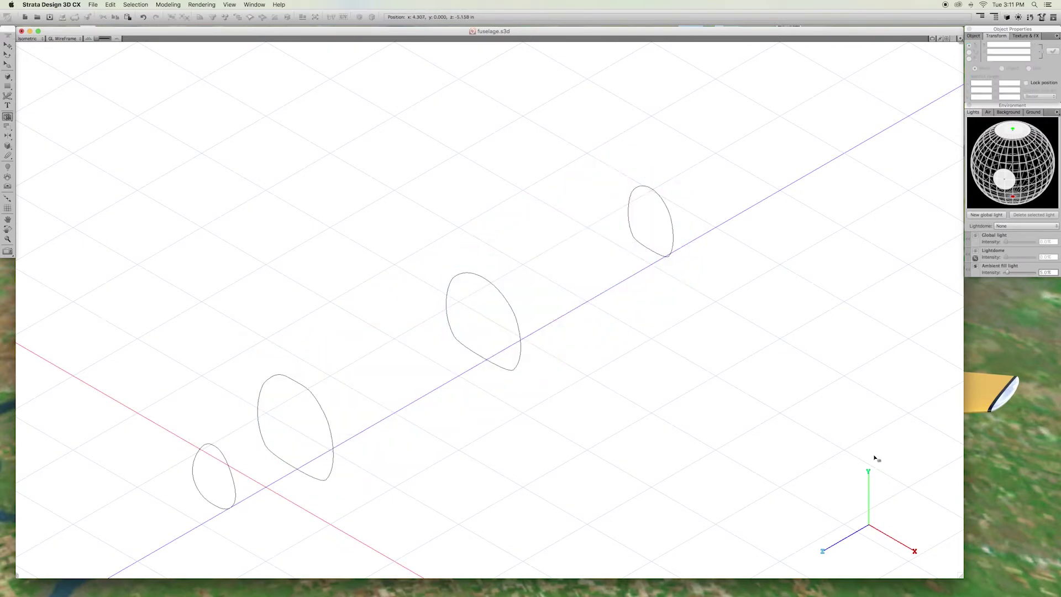
- Paste the five additional fuselage sections among the existing ones and delete the original rear section D
left_click(8, 45)
key("super+v")
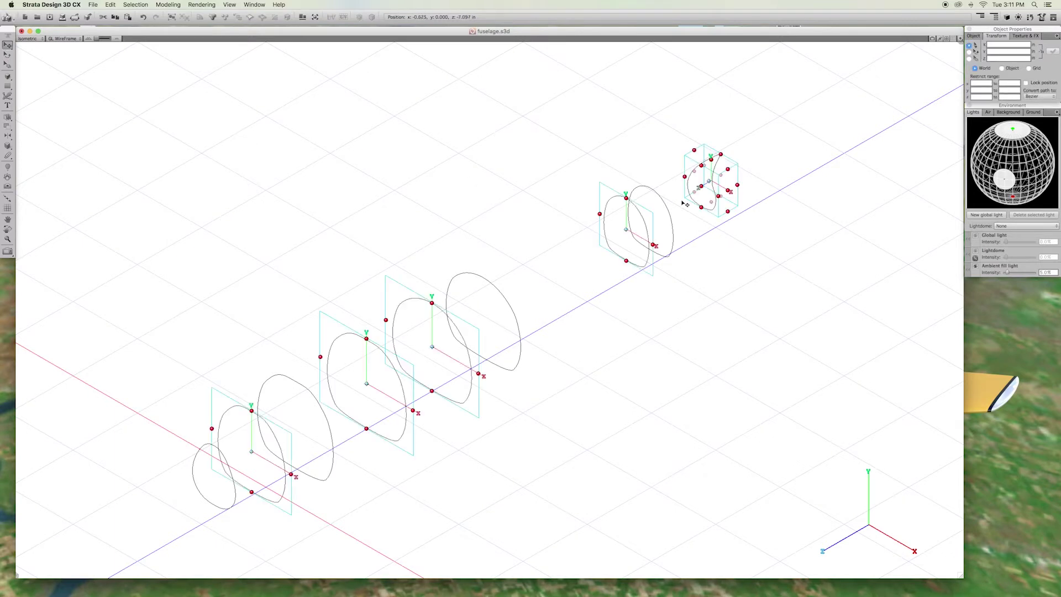
left_click(707, 263)
left_click(676, 253)
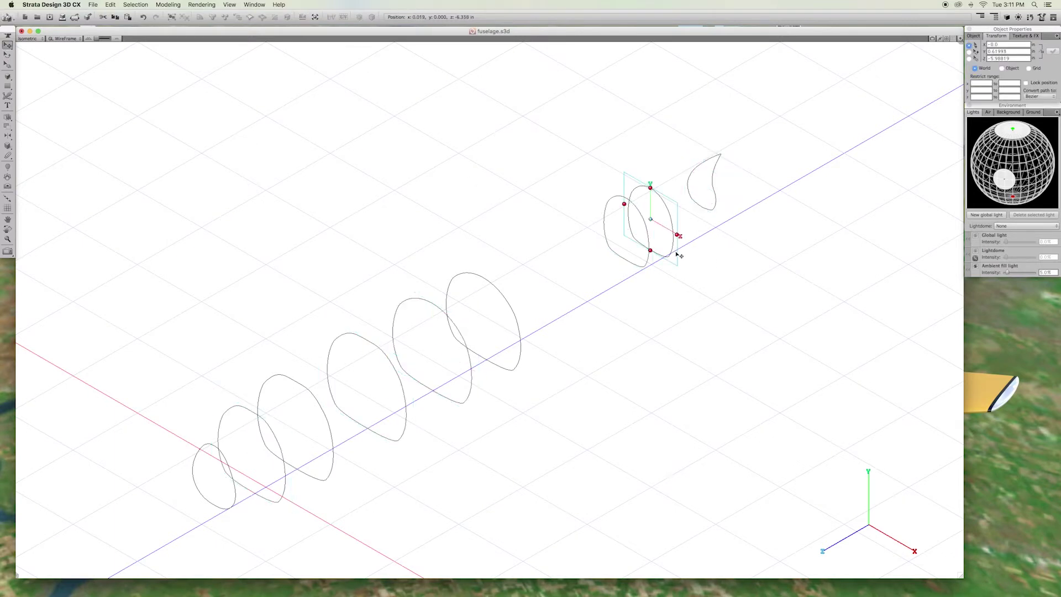
key("Delete")
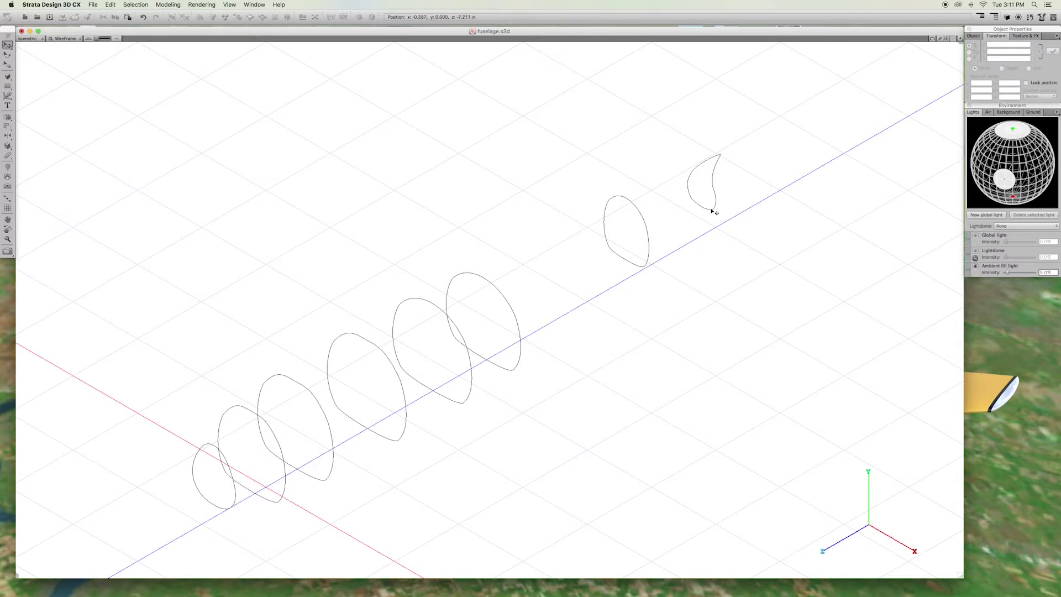
- Examine the curved tail-end section close up in the Isometric and Right views and return to all sections
left_click(728, 221)
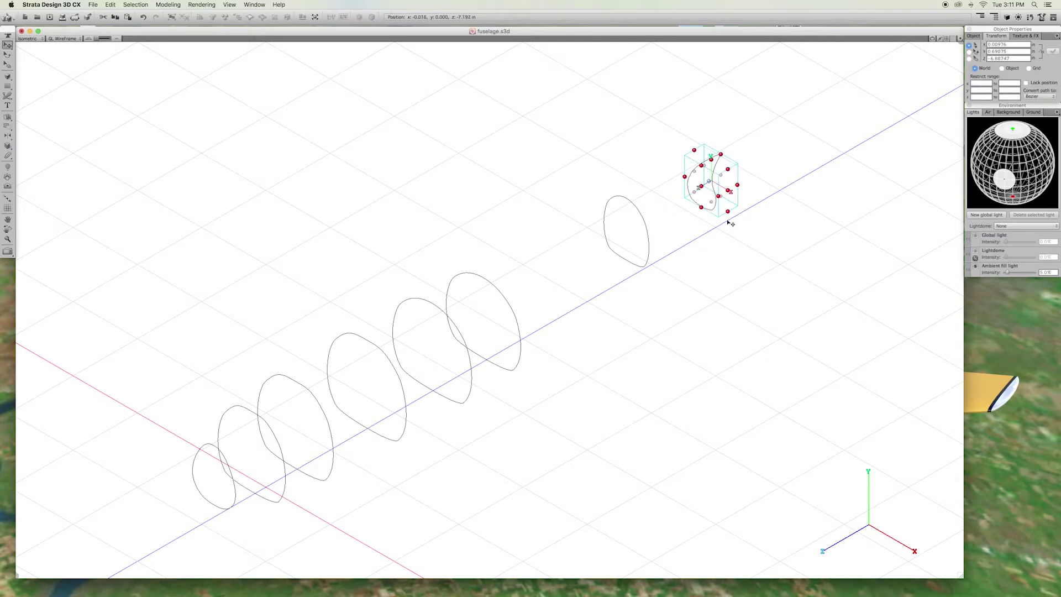
key("asterisk")
left_click(30, 39)
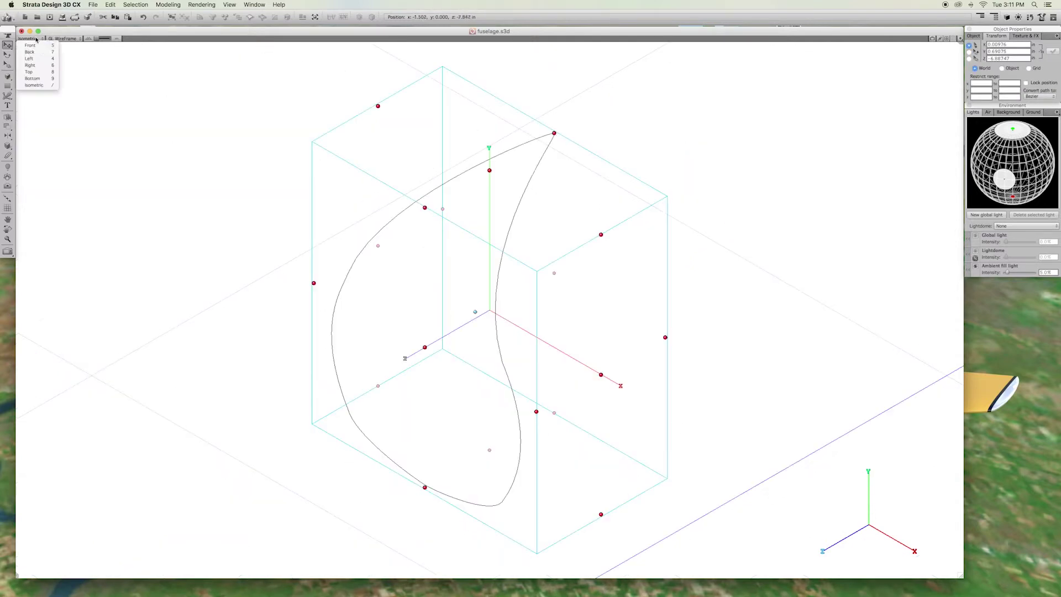
left_click(43, 68)
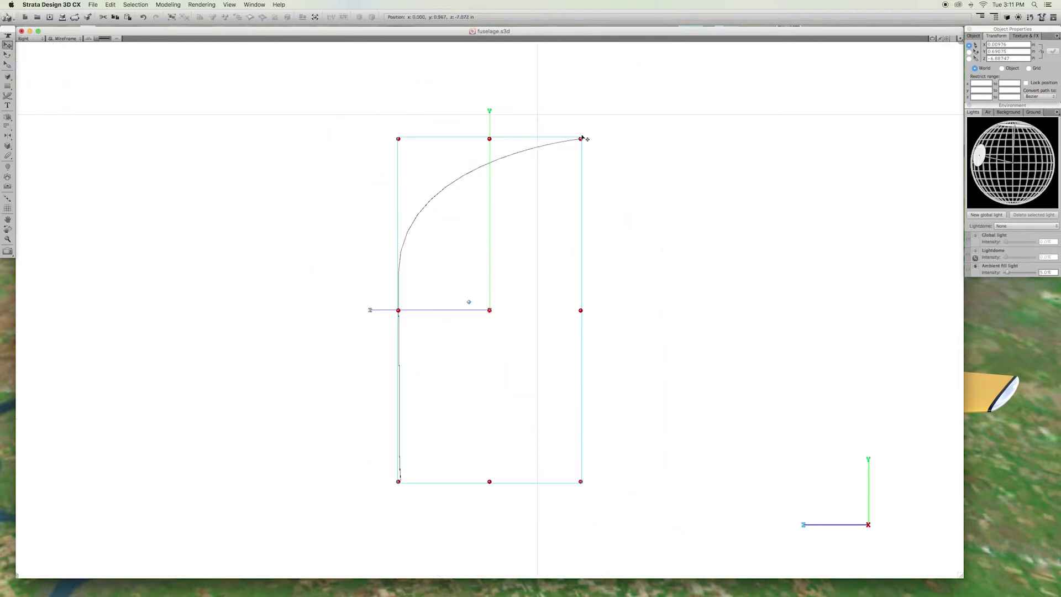
left_click(31, 38)
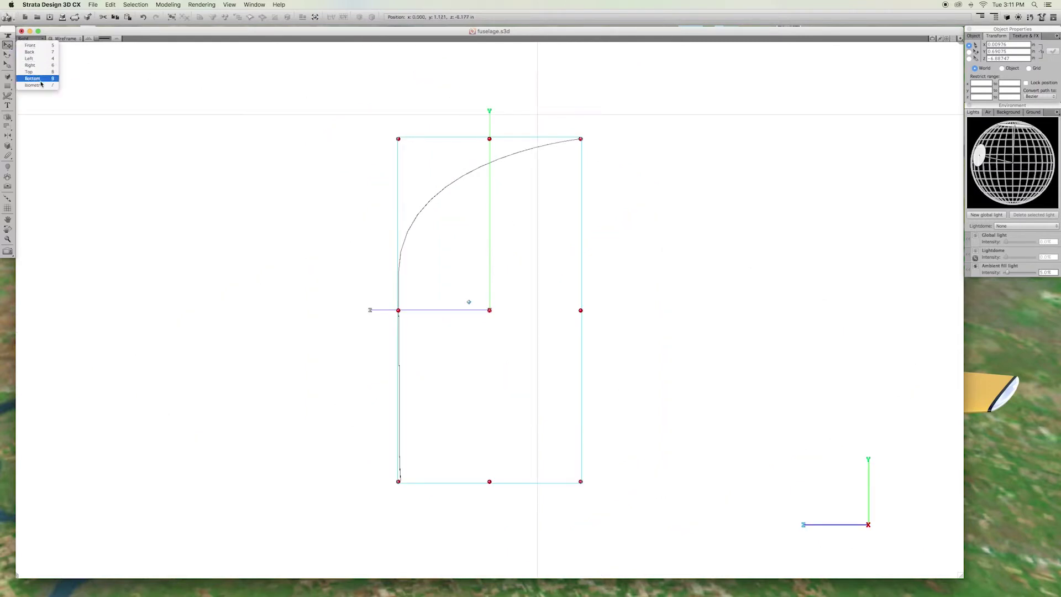
left_click(41, 83)
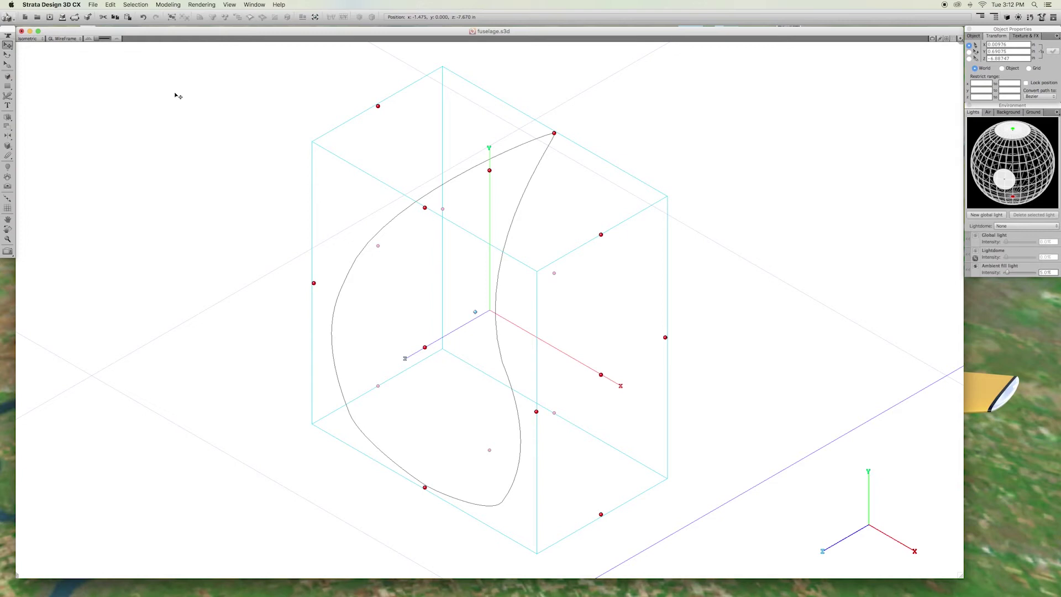
key("super+0")
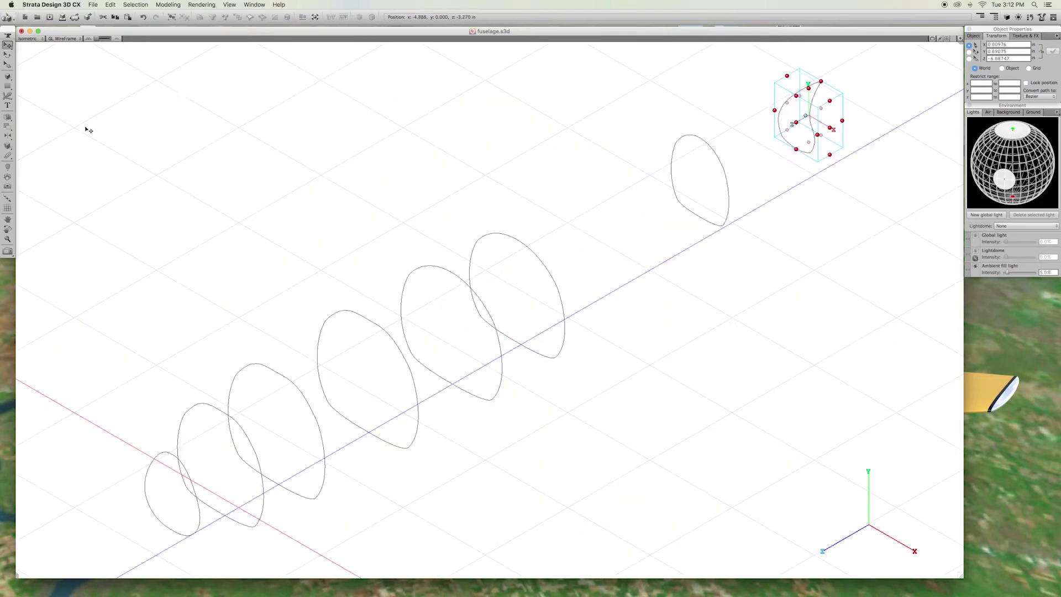
- Skin the eight fuselage sections in order from nose to tail and check the body in a test render
left_click(8, 117)
left_click(168, 454)
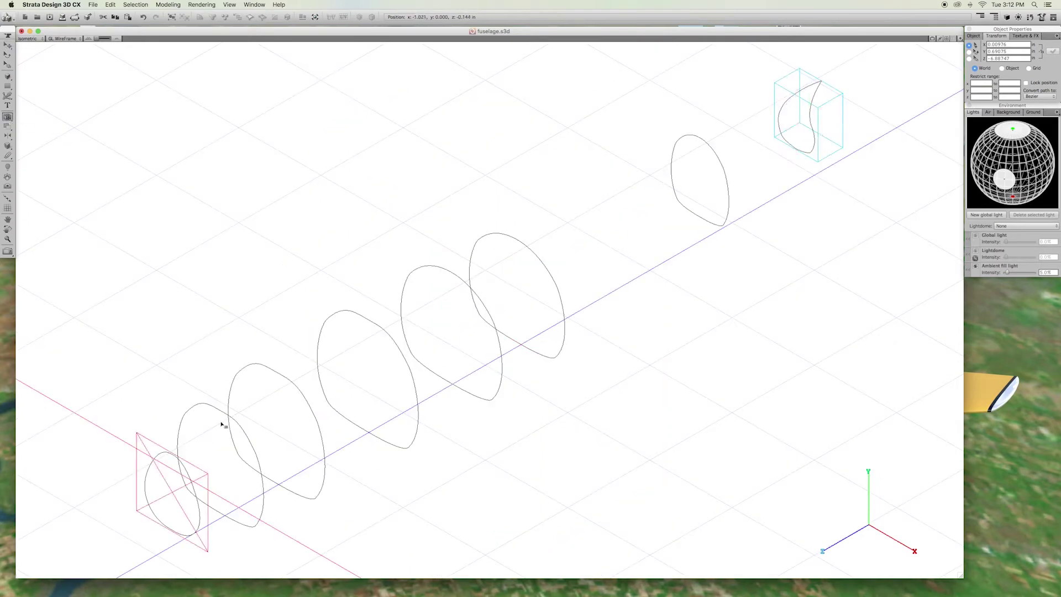
left_click(227, 415)
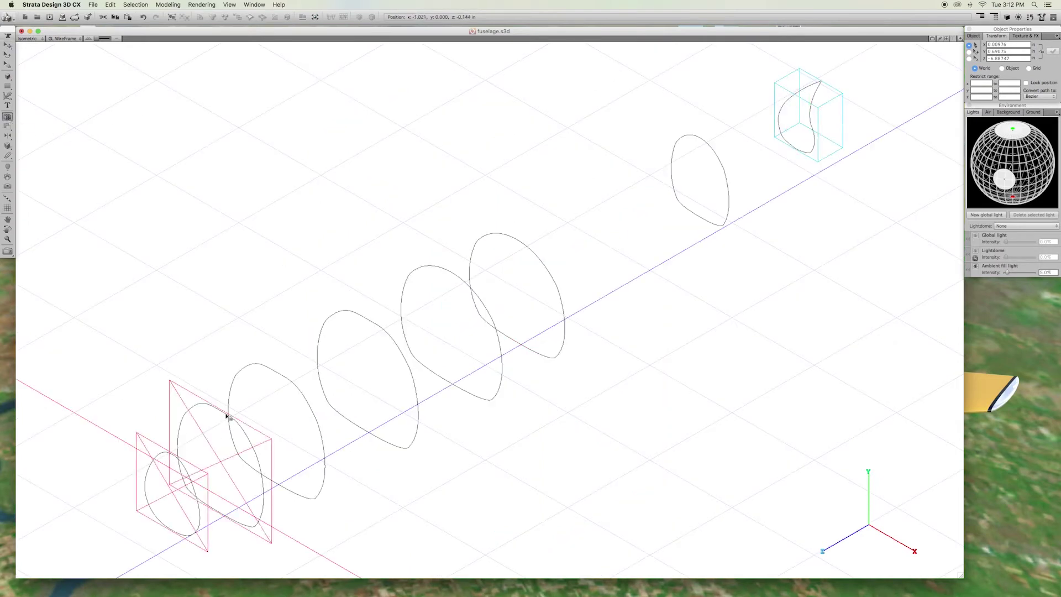
left_click(299, 388)
left_click(416, 391)
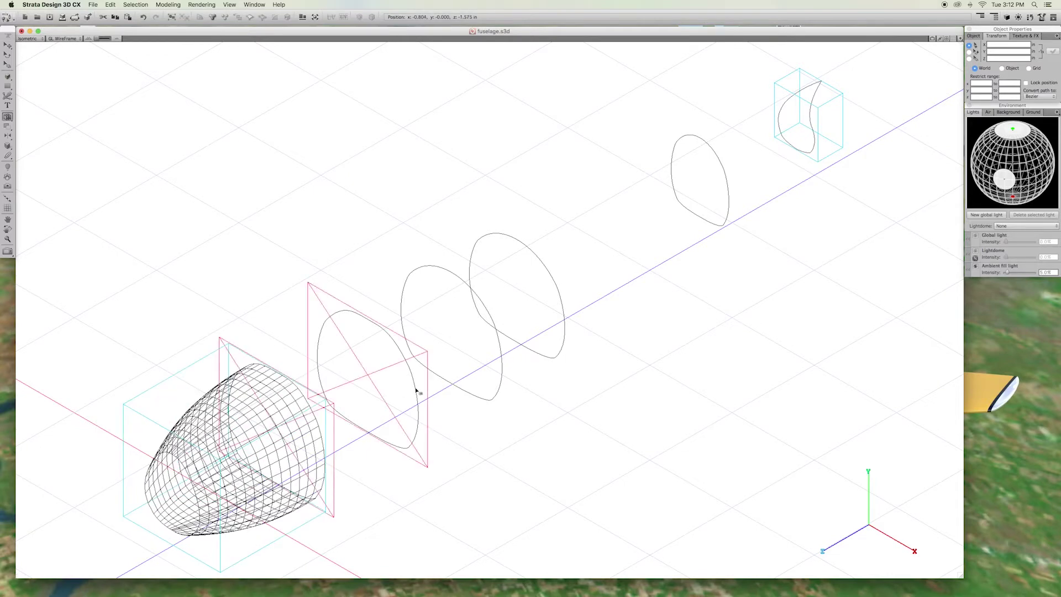
left_click(502, 370)
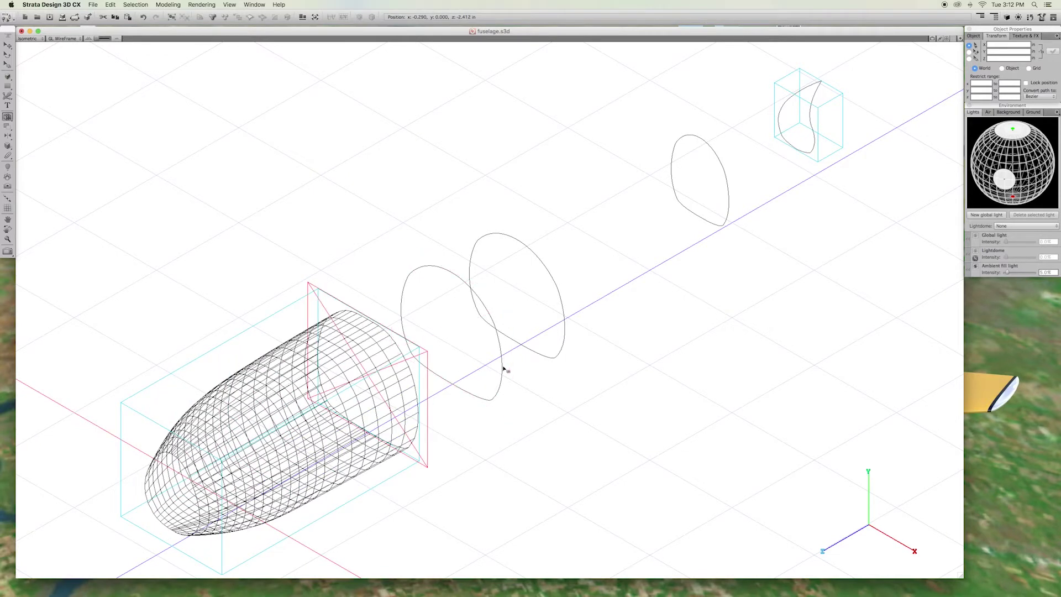
left_click(562, 353)
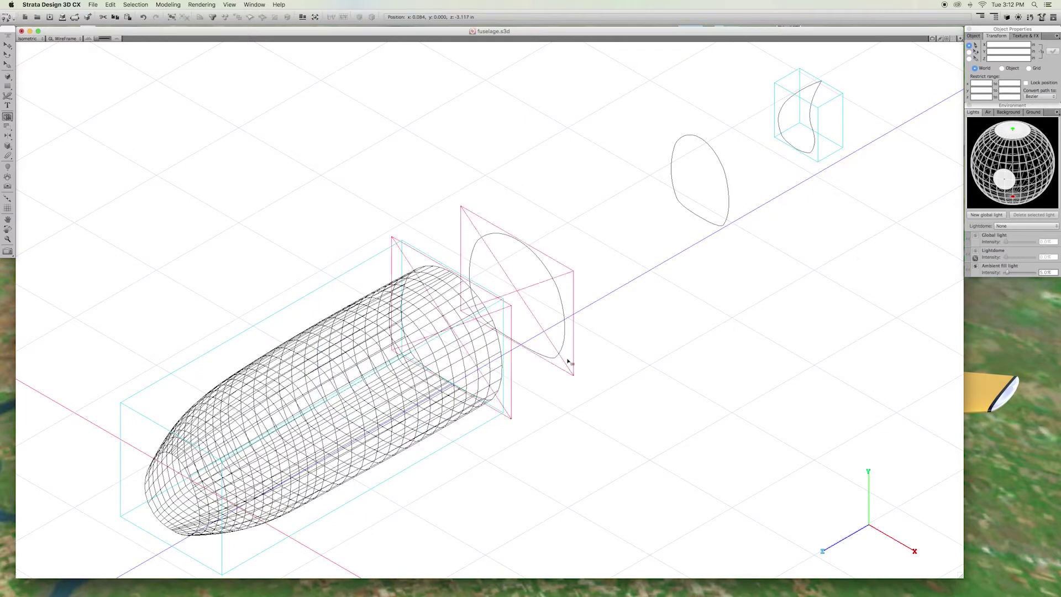
left_click(723, 231)
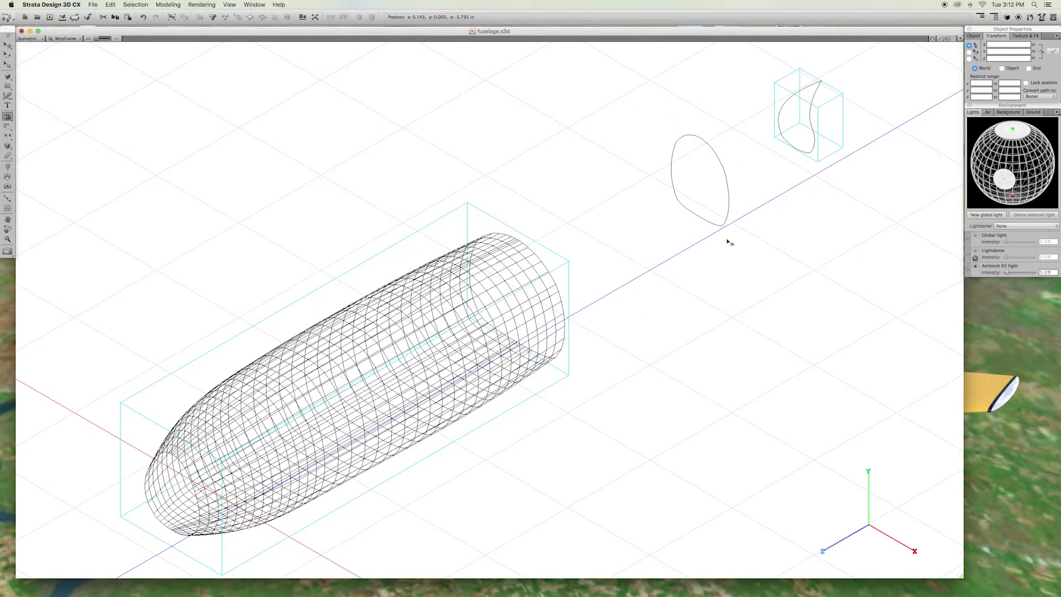
left_click(810, 148)
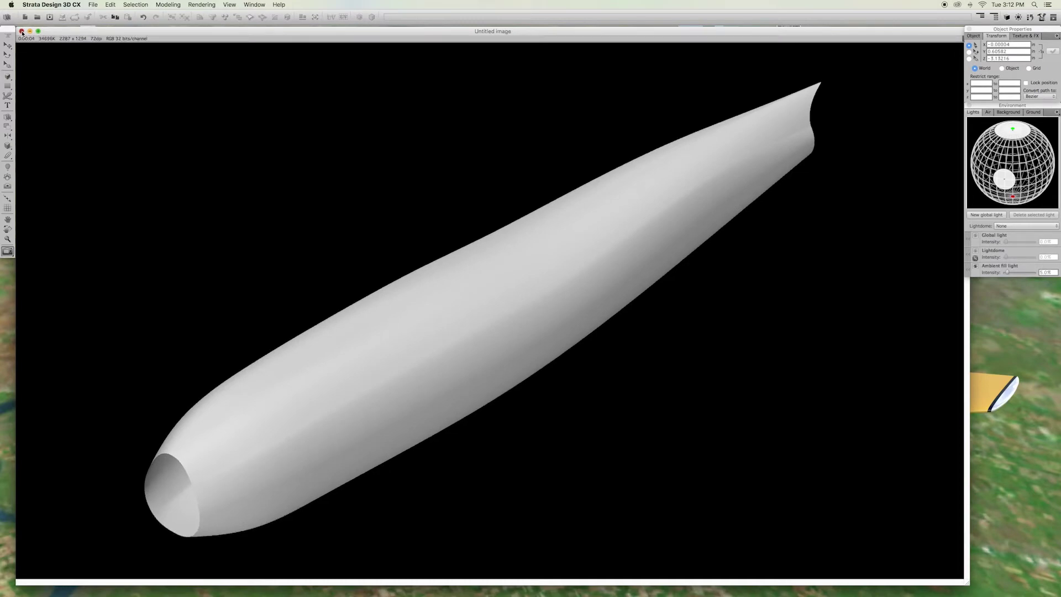
left_click(22, 31)
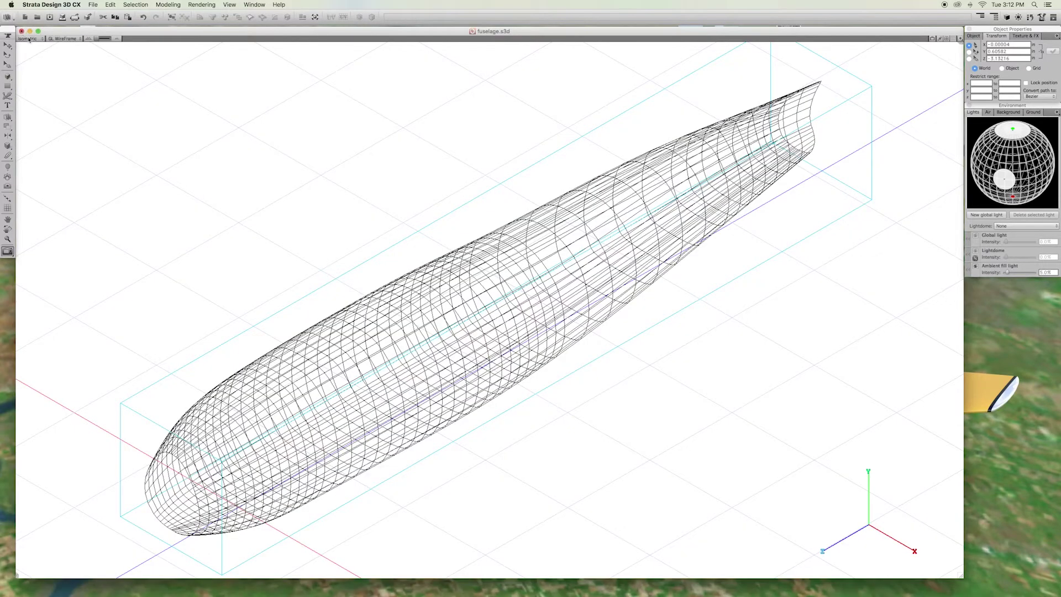
- Open the fuselage skin for editing, try raising one of its middle sections and undo the move
left_click(7, 117)
left_click(136, 4)
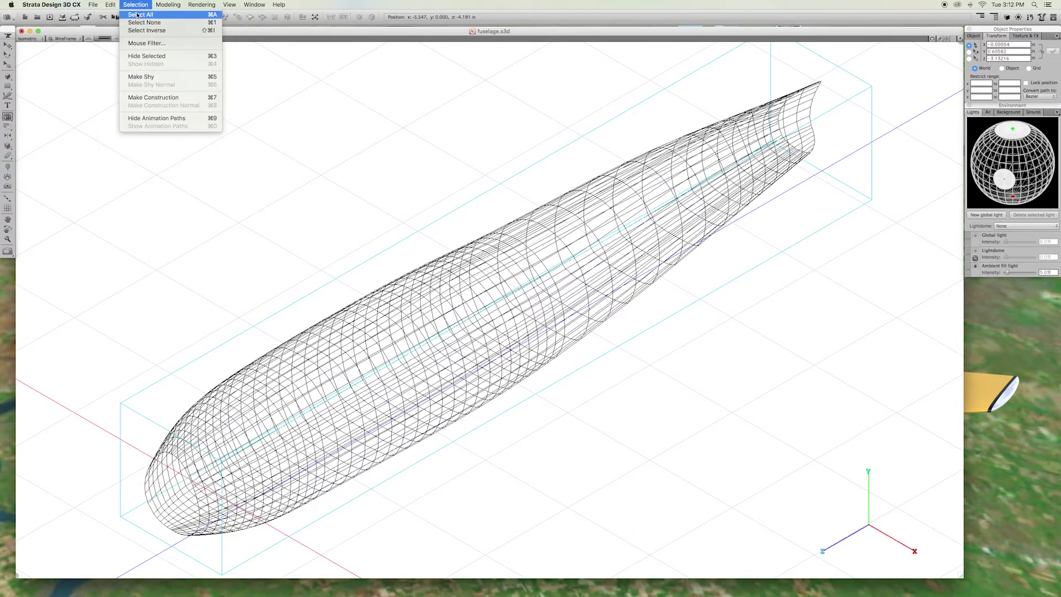
mouse_move(164, 4)
left_click(167, 39)
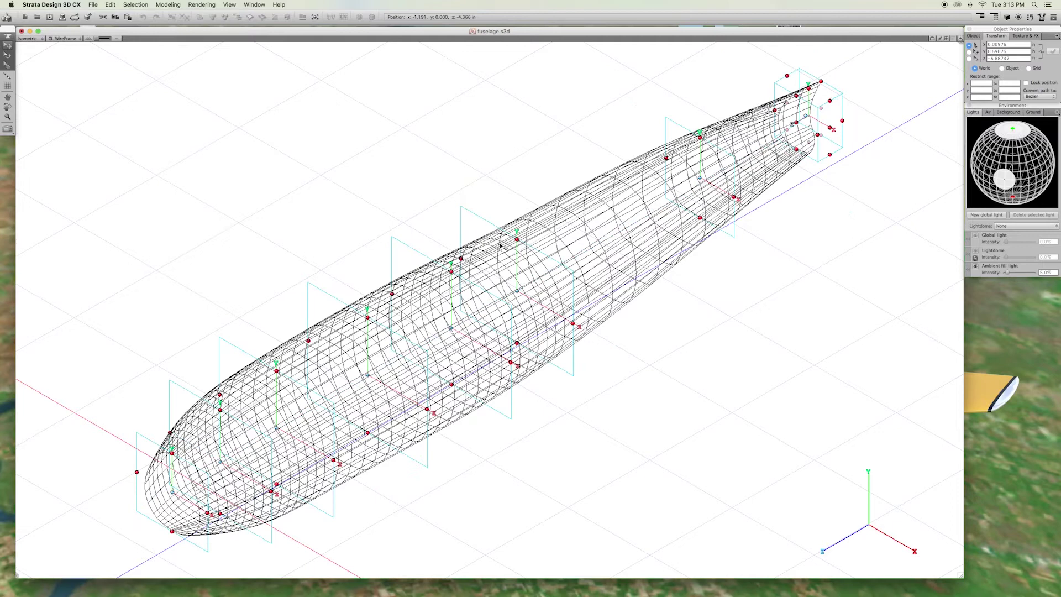
left_click_drag(515, 232, 515, 215)
key("super+z")
- Try scaling a middle section of the fuselage skin, undo the change and end editing
left_click(8, 64)
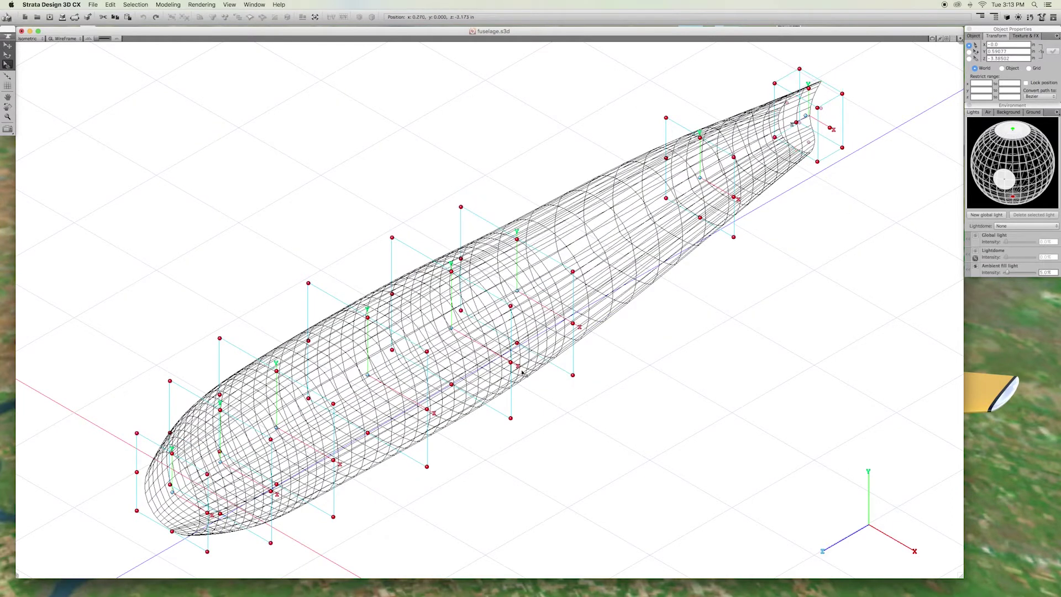
left_click_drag(512, 422, 526, 441)
key("super+z")
left_click(166, 4)
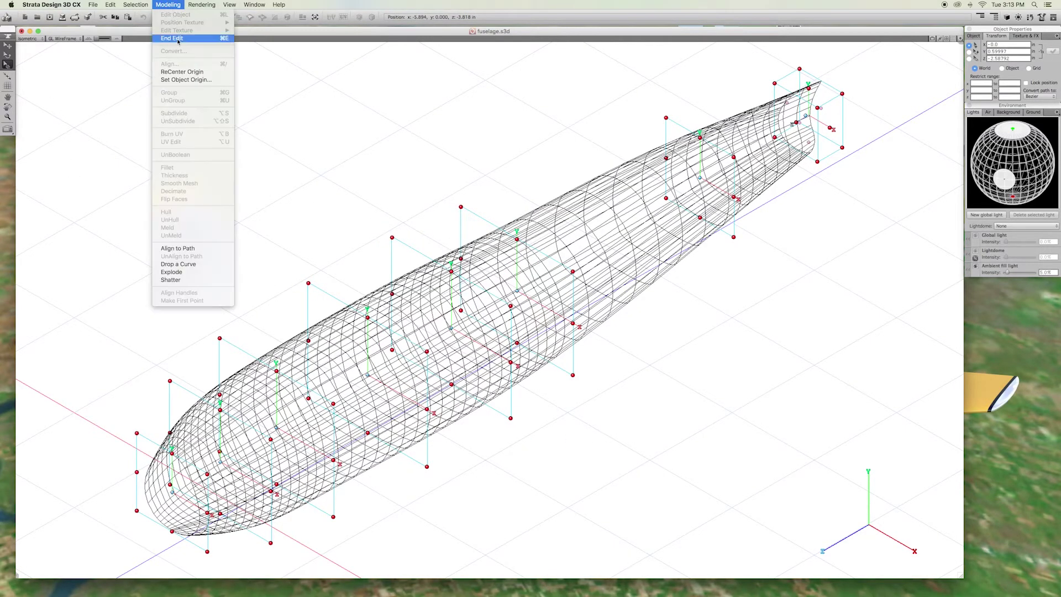
left_click(172, 39)
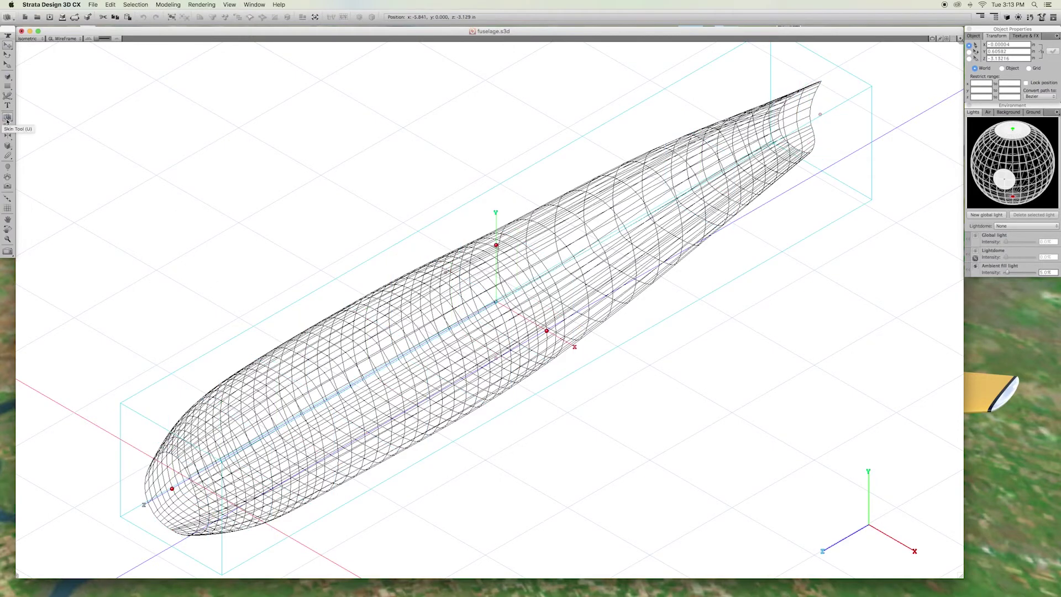
- Unskin the section in the middle of the fuselage, try reshaping its curve by moving a point and undo it
left_click(7, 117)
left_click_drag(391, 355, 549, 307)
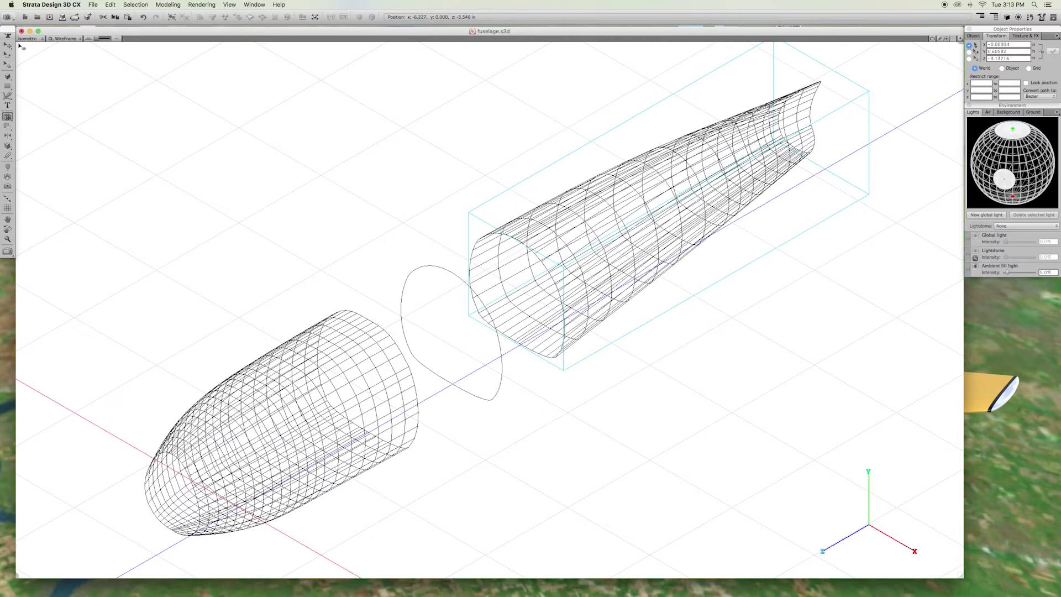
double_click(425, 272)
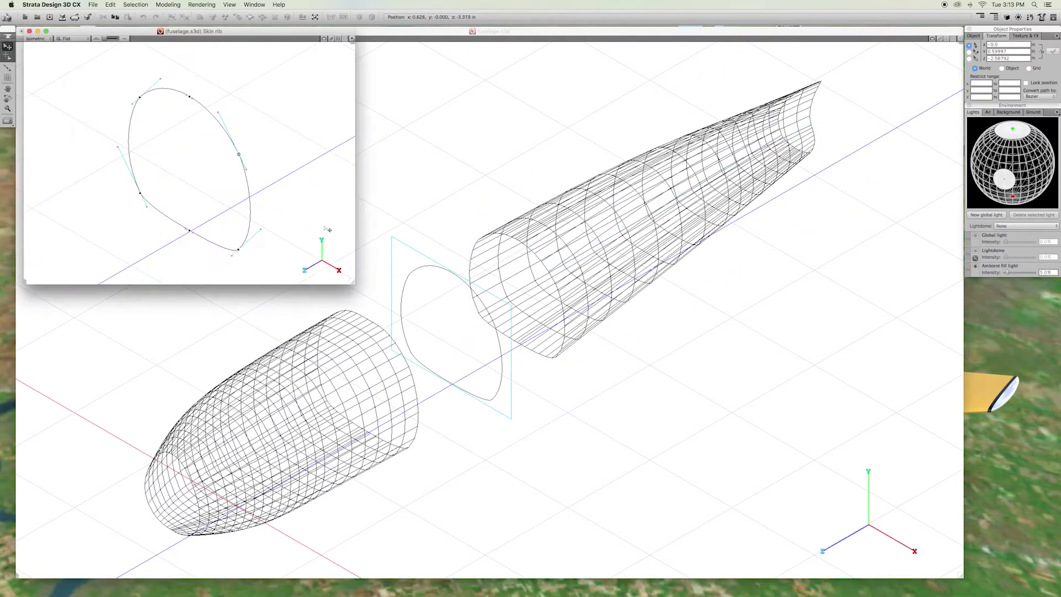
left_click_drag(239, 155, 271, 151)
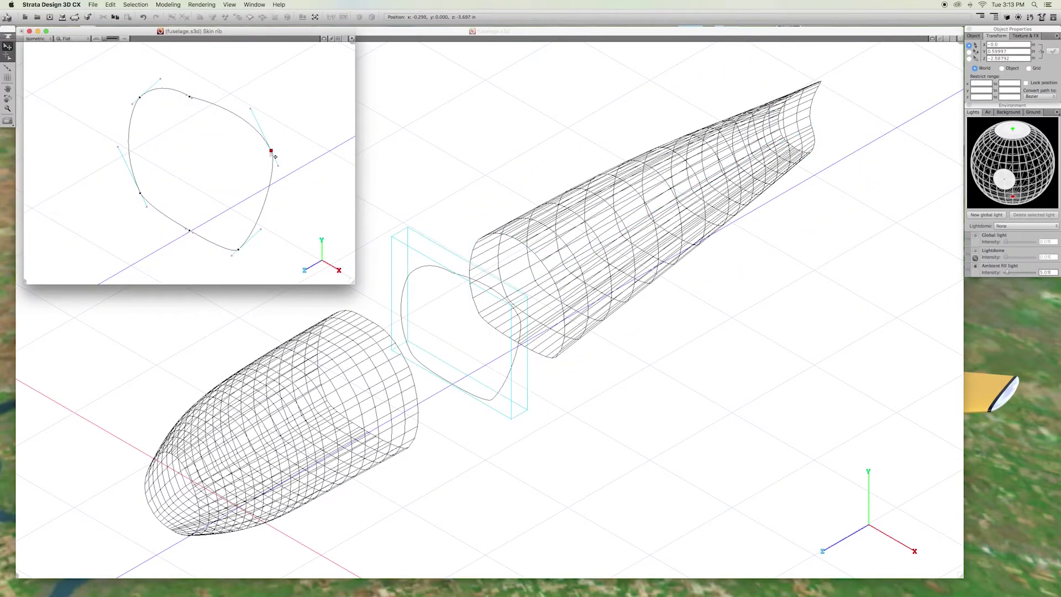
key("super+z")
left_click(30, 30)
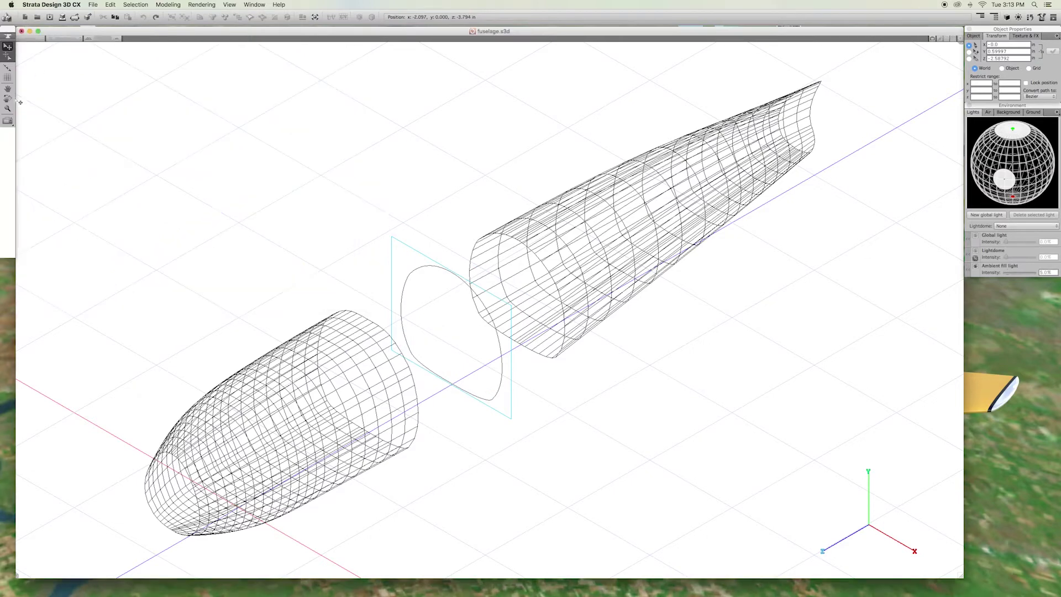
- Skin the detached middle section back to the front and rear parts of the fuselage
left_click(10, 115)
left_click(9, 116)
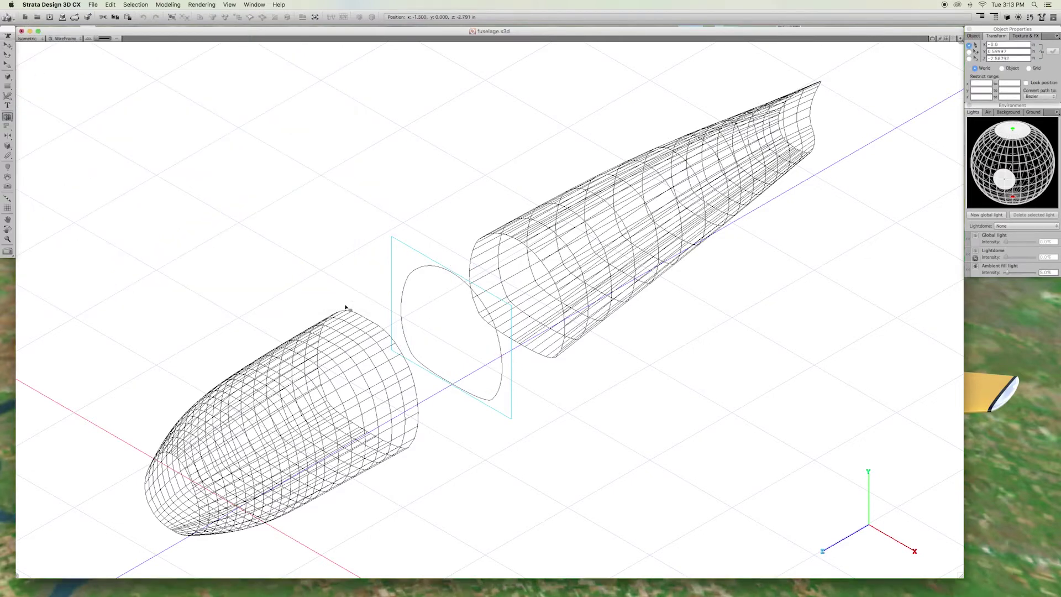
left_click(434, 273)
left_click(479, 260)
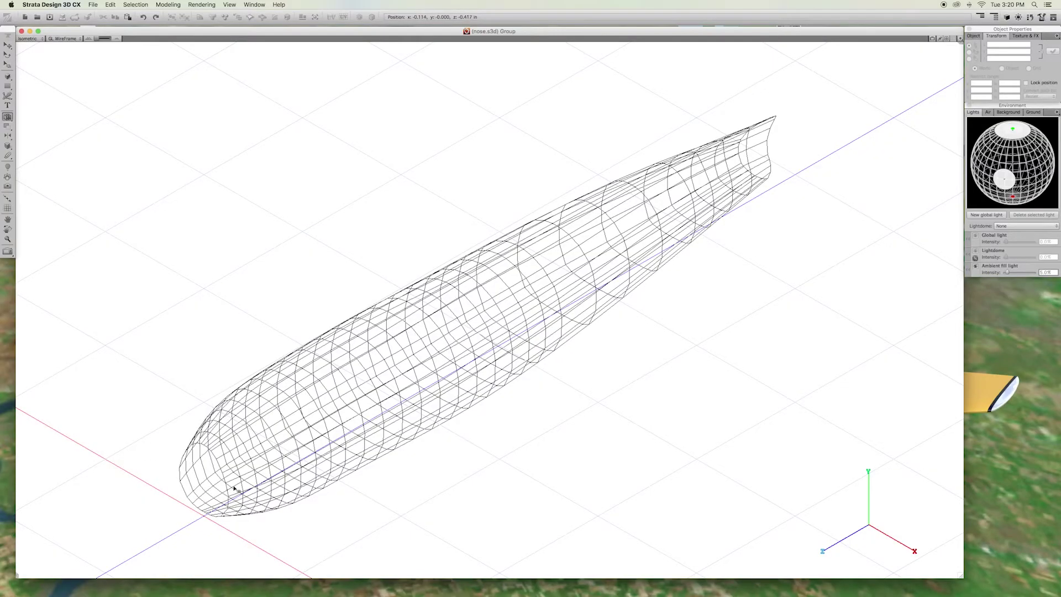
- Unskin the foremost section from the fuselage in the nose.s3d group and select it
left_click(264, 482)
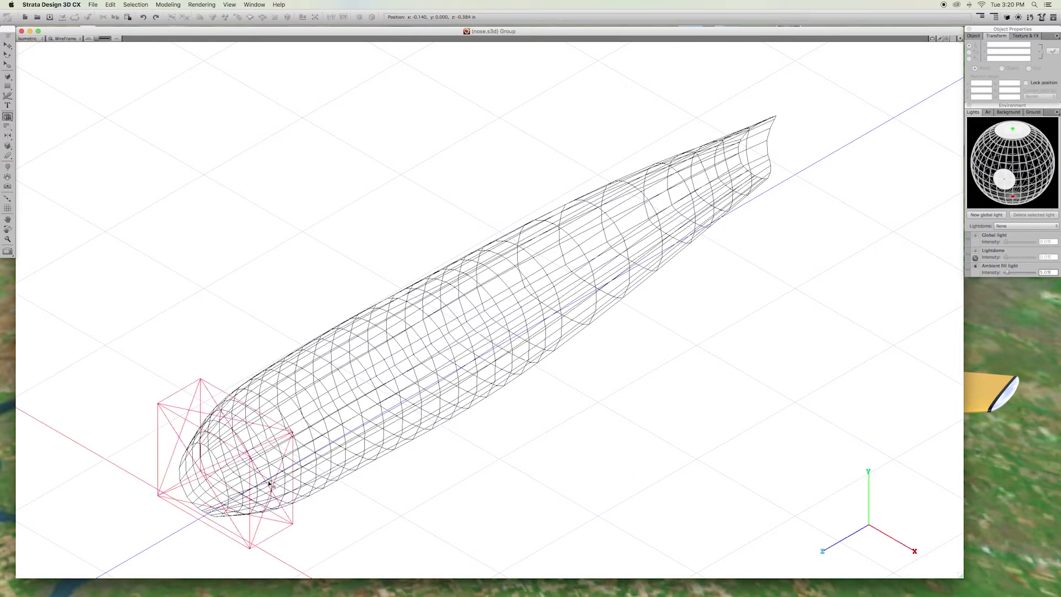
key("Delete")
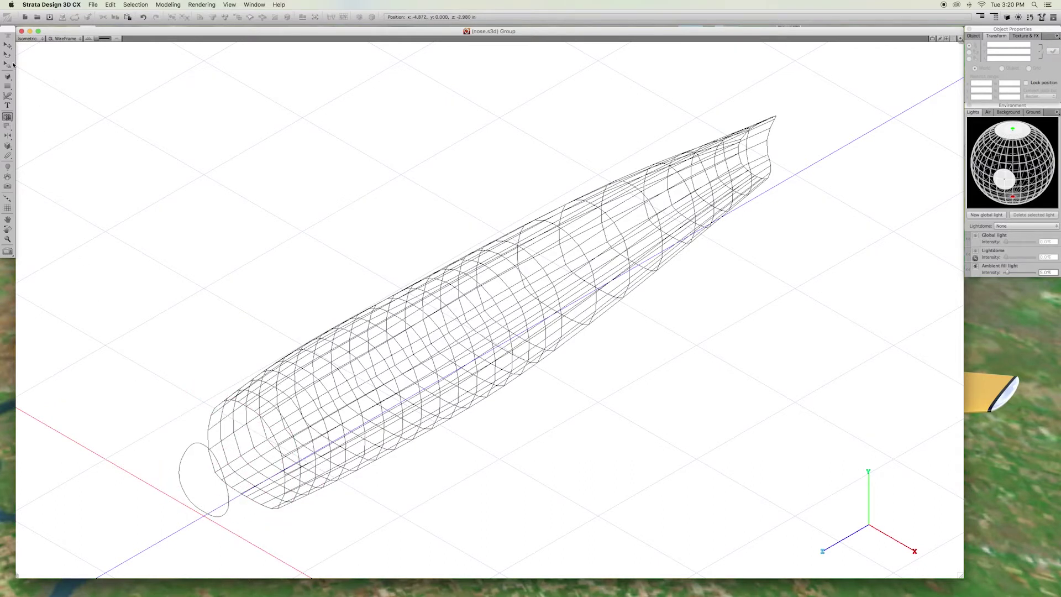
left_click(7, 45)
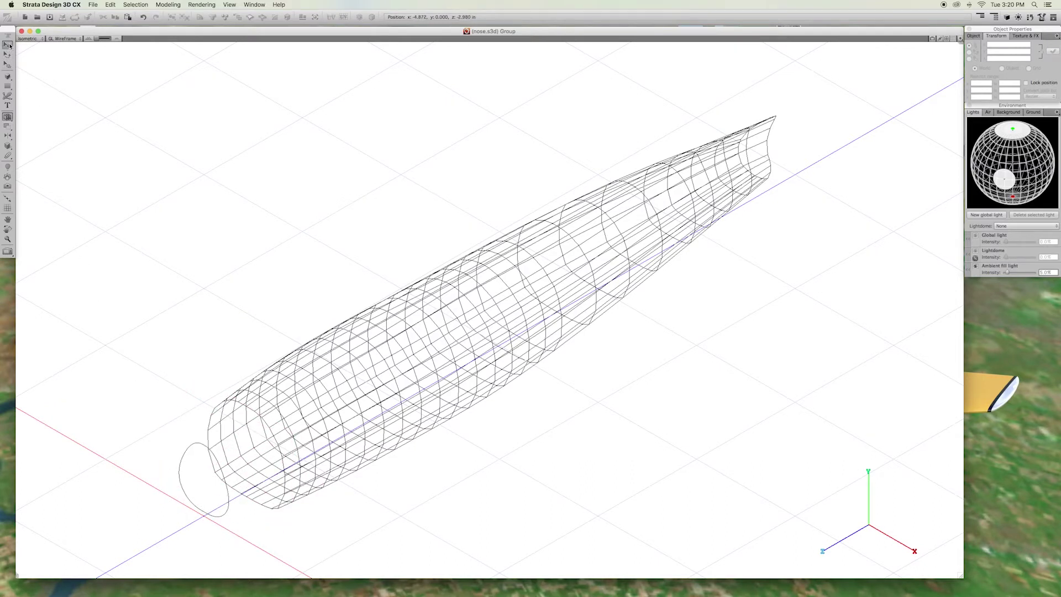
left_click(182, 470)
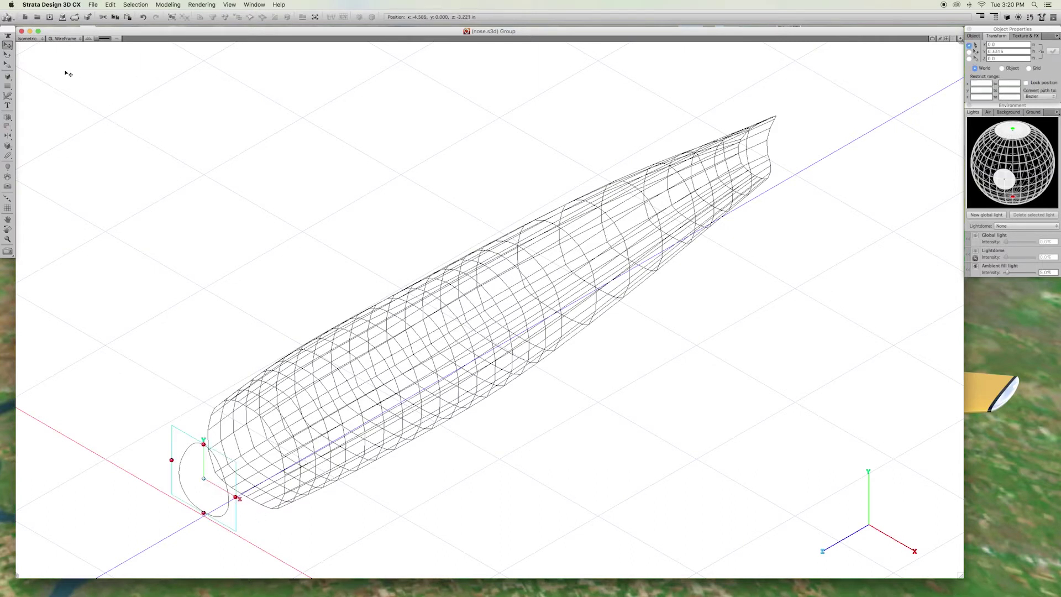
- Skin the foremost section back onto the fuselage and hide the fuselage so only the four nose curves are left in view
left_click(8, 117)
left_click_drag(200, 445, 324, 436)
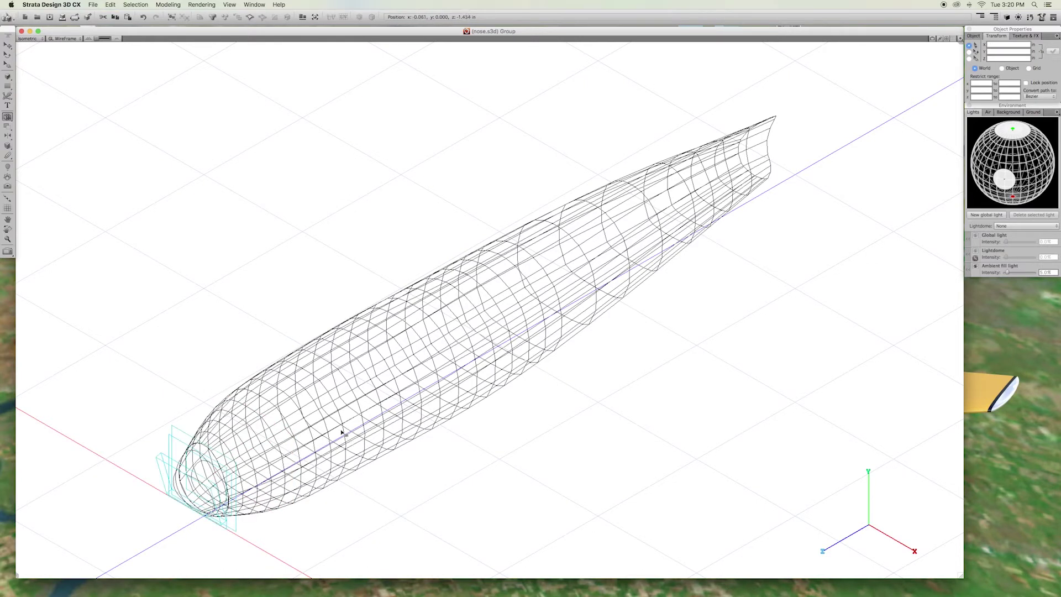
left_click(7, 44)
left_click(390, 407)
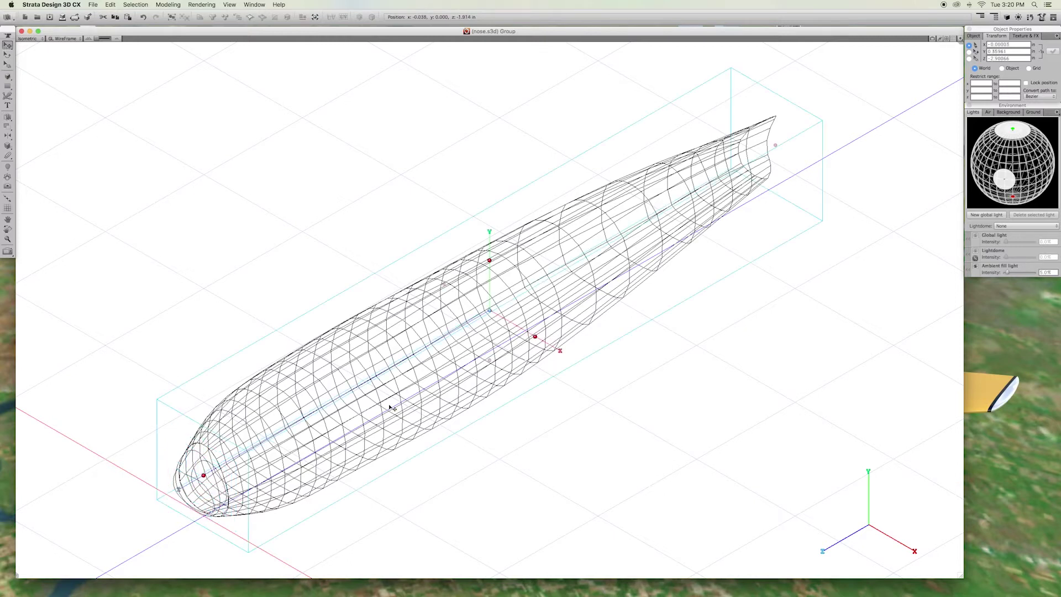
key("Delete")
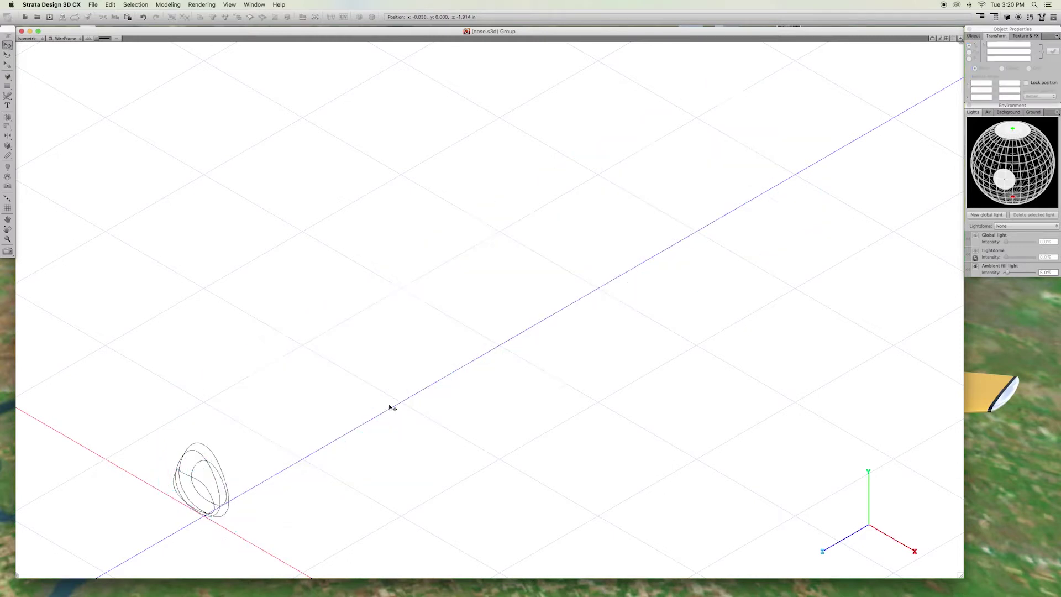
- Examine the order and positions of the four nose curves from the right side, then return to the isometric view
left_click_drag(115, 387, 287, 548)
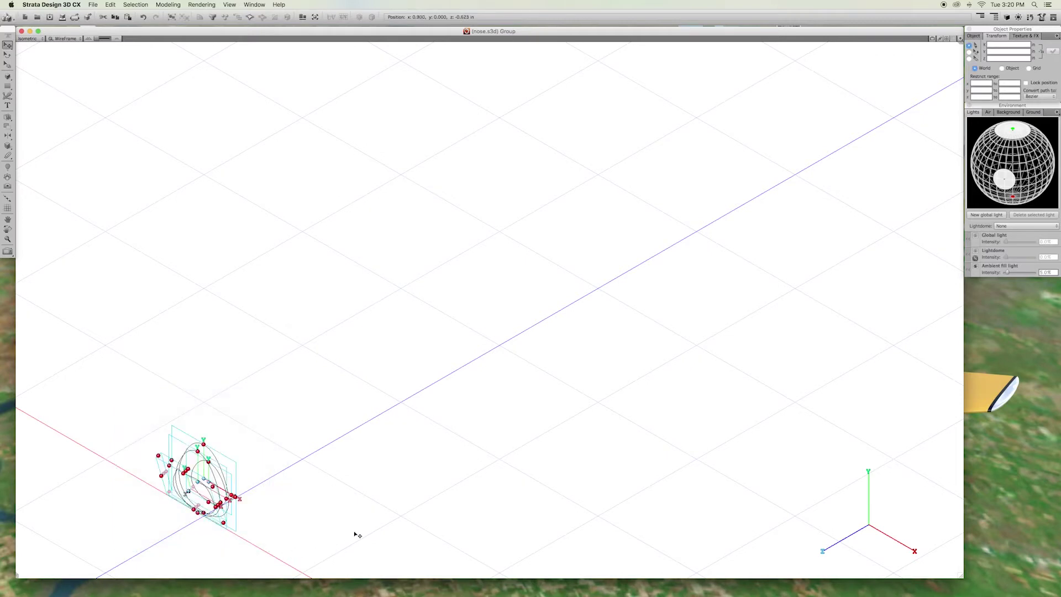
key("super+0")
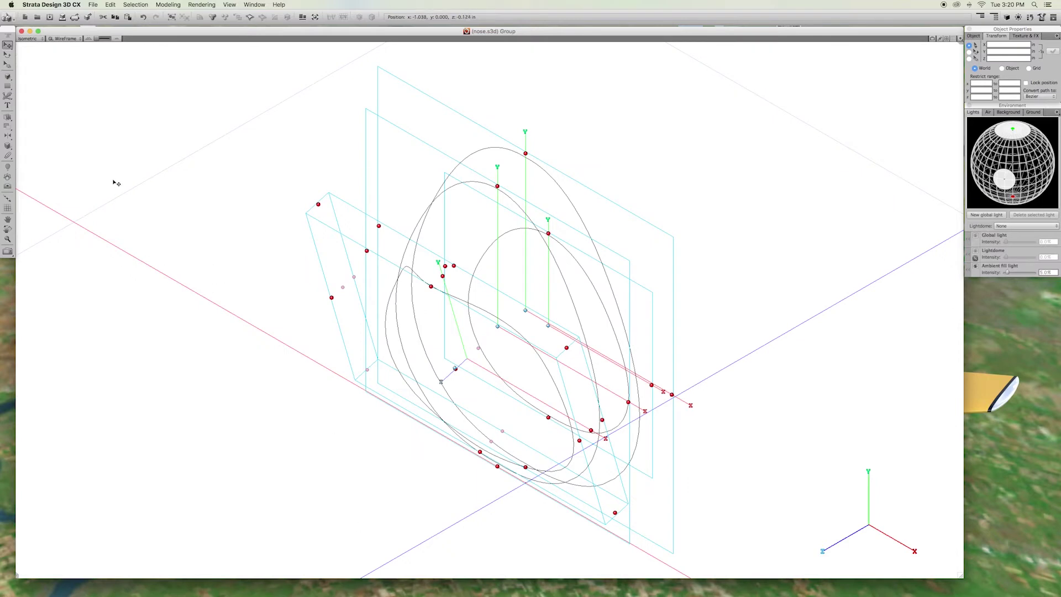
left_click(30, 39)
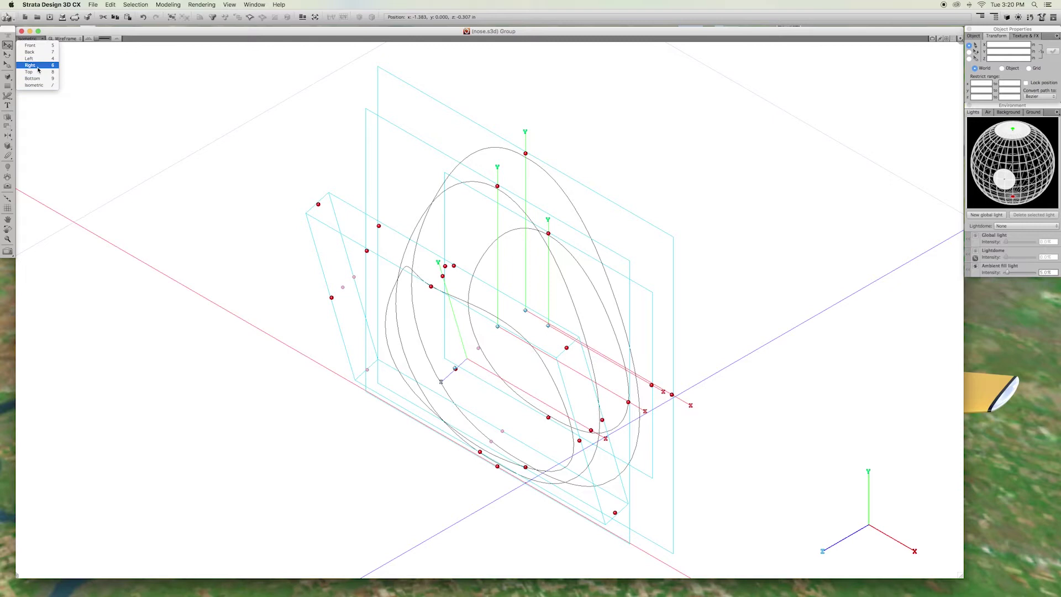
left_click(38, 67)
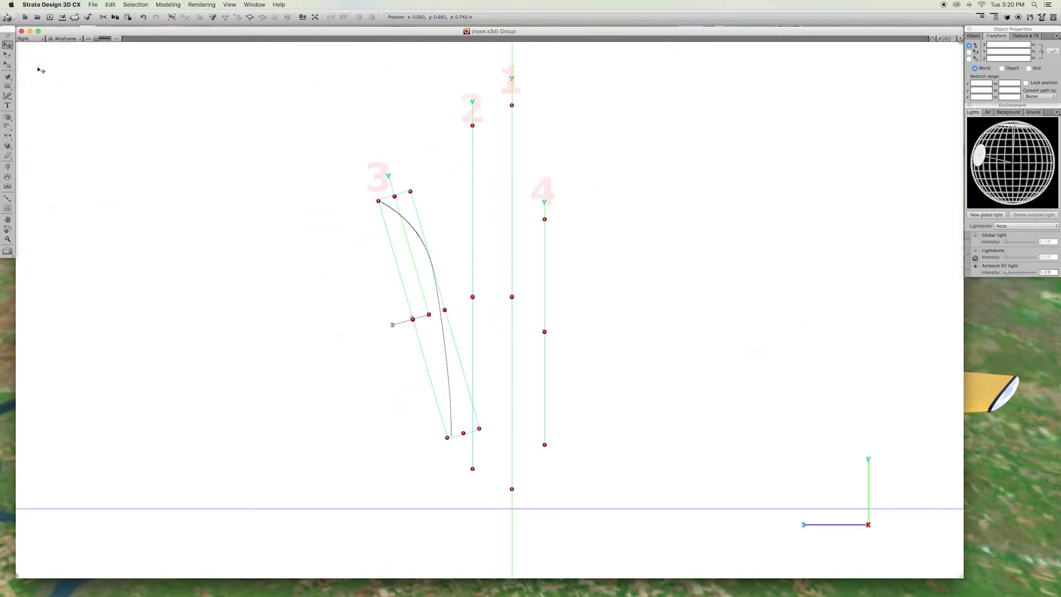
left_click(385, 230)
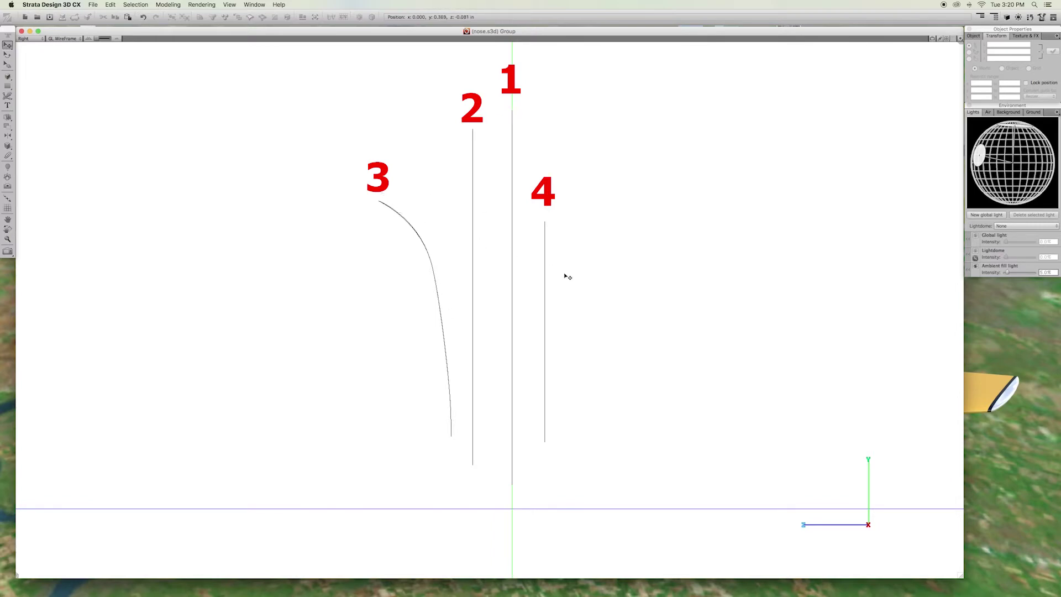
left_click(34, 39)
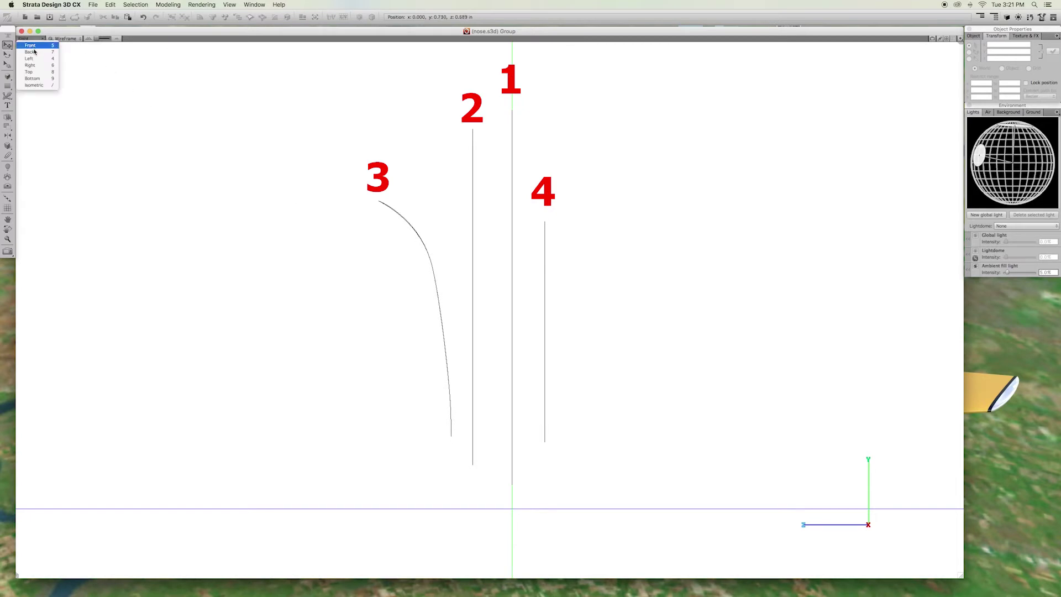
left_click(34, 85)
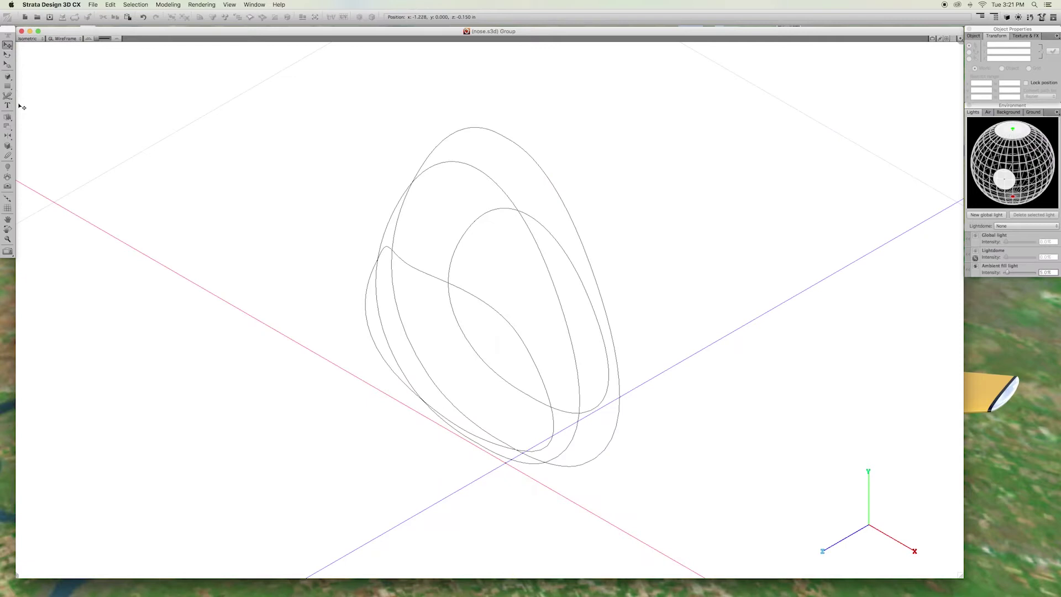
- Skin the four nose curves in order: the largest outer curve, the one ahead of it, the tilted front curve and the inner curve
left_click(6, 117)
left_click(492, 131)
left_click(464, 166)
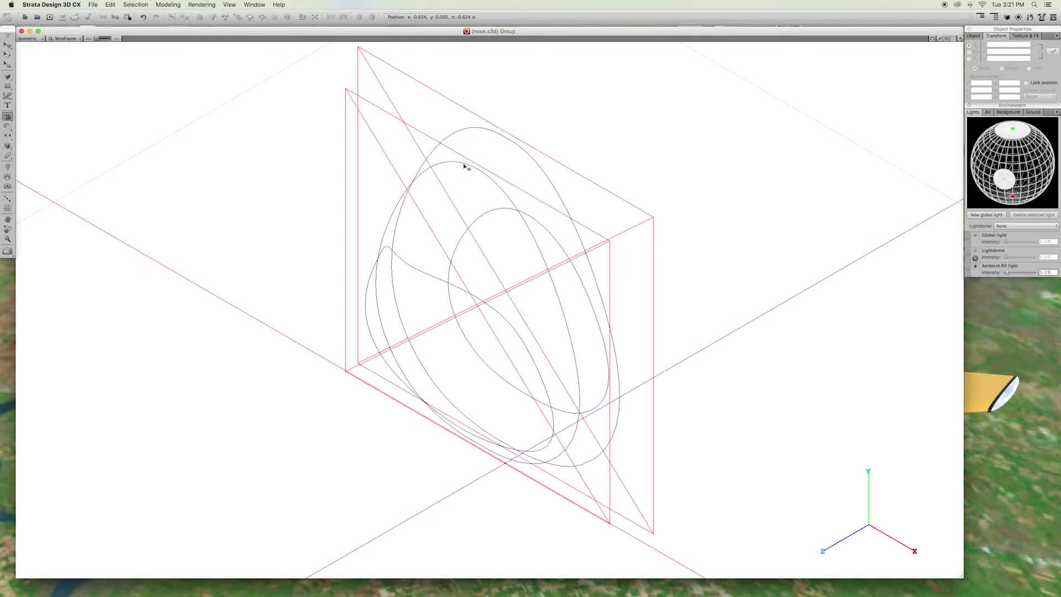
key("Return")
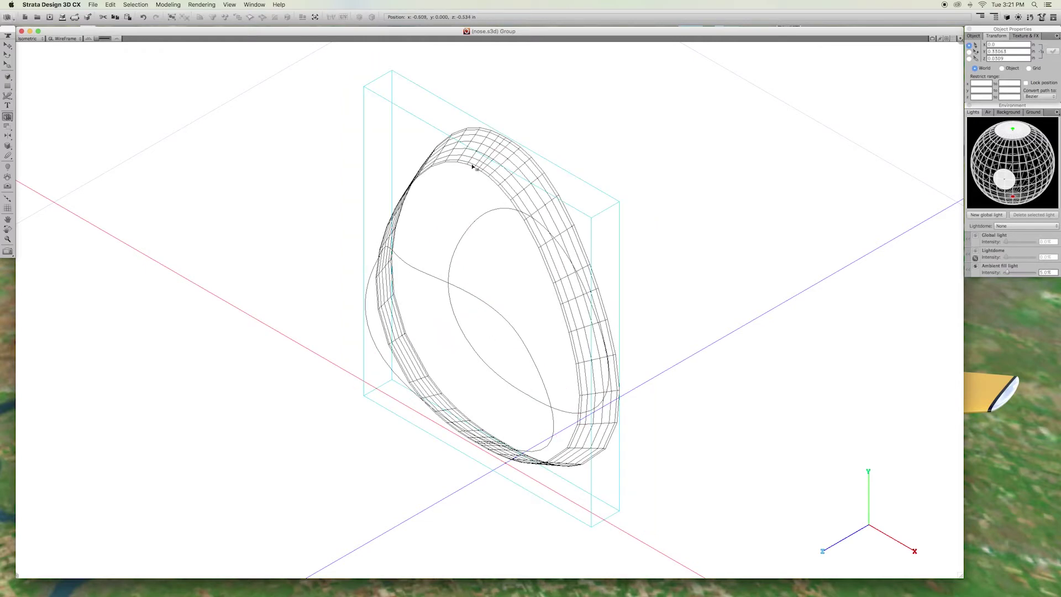
left_click(473, 166)
left_click(441, 281)
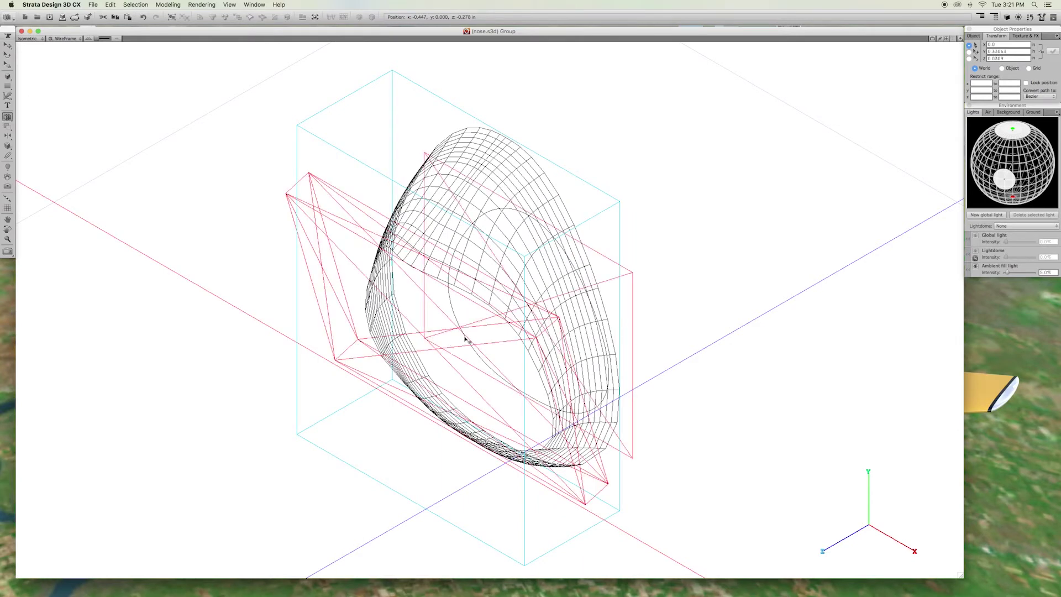
left_click(465, 338)
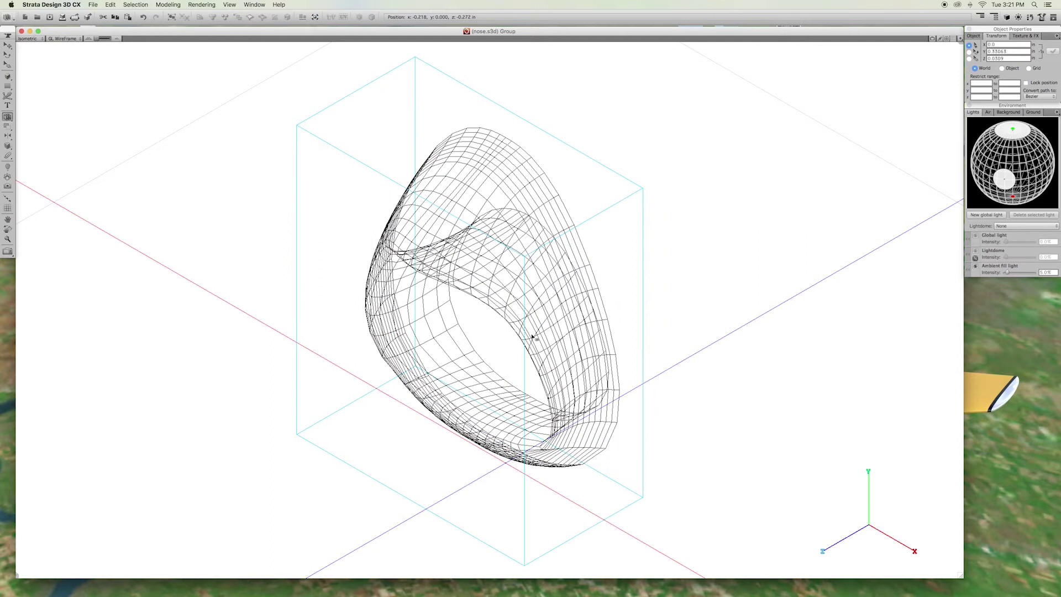
- Inspect the skinned nose from the right side, render it in the isometric view and close the rendered image
left_click(35, 40)
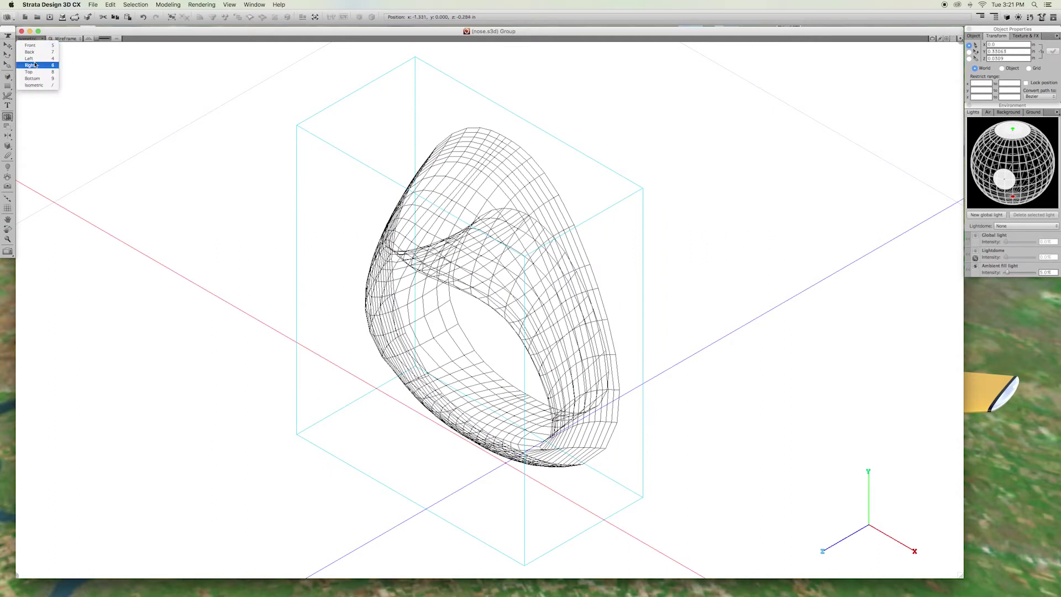
key("Return")
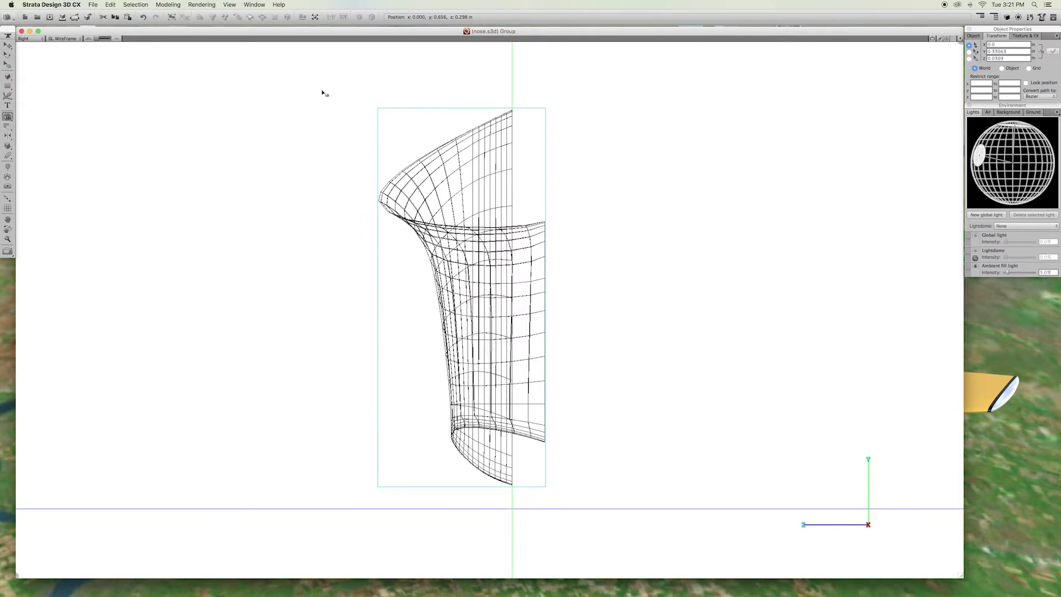
left_click(27, 39)
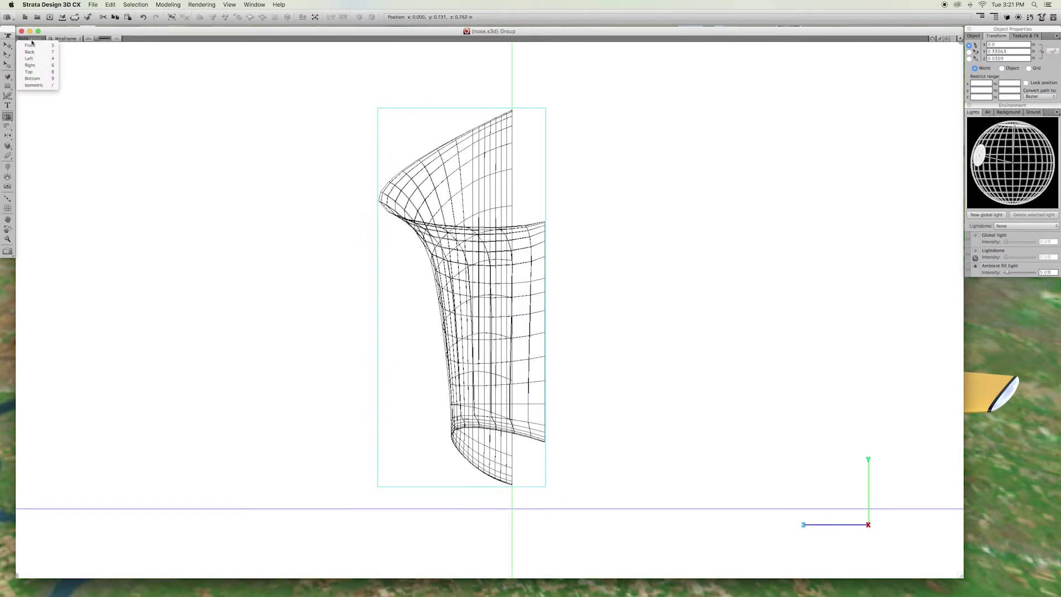
left_click(34, 85)
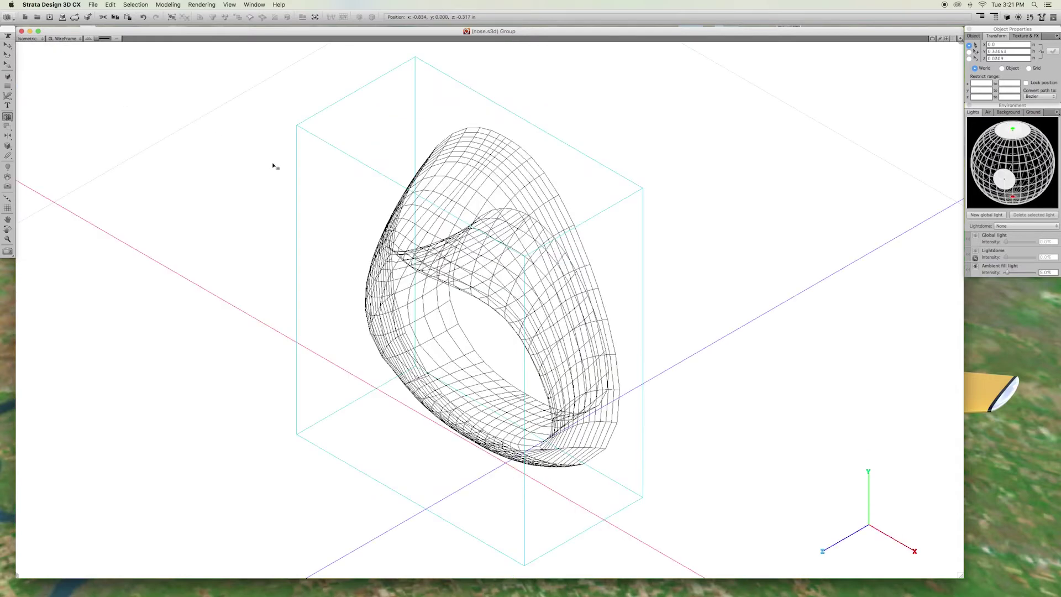
left_click(6, 252)
left_click(256, 90)
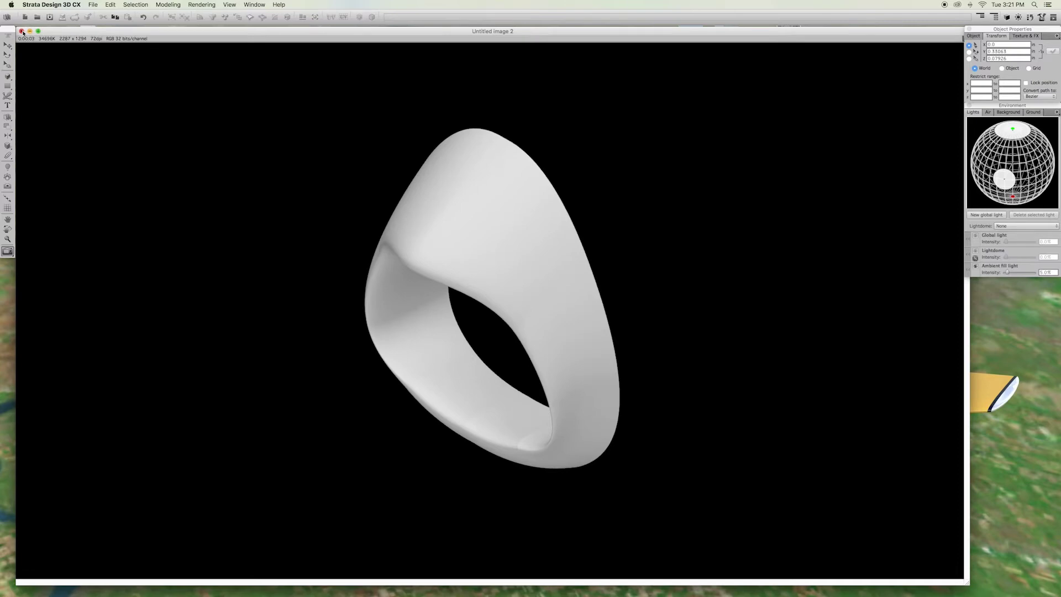
left_click(21, 31)
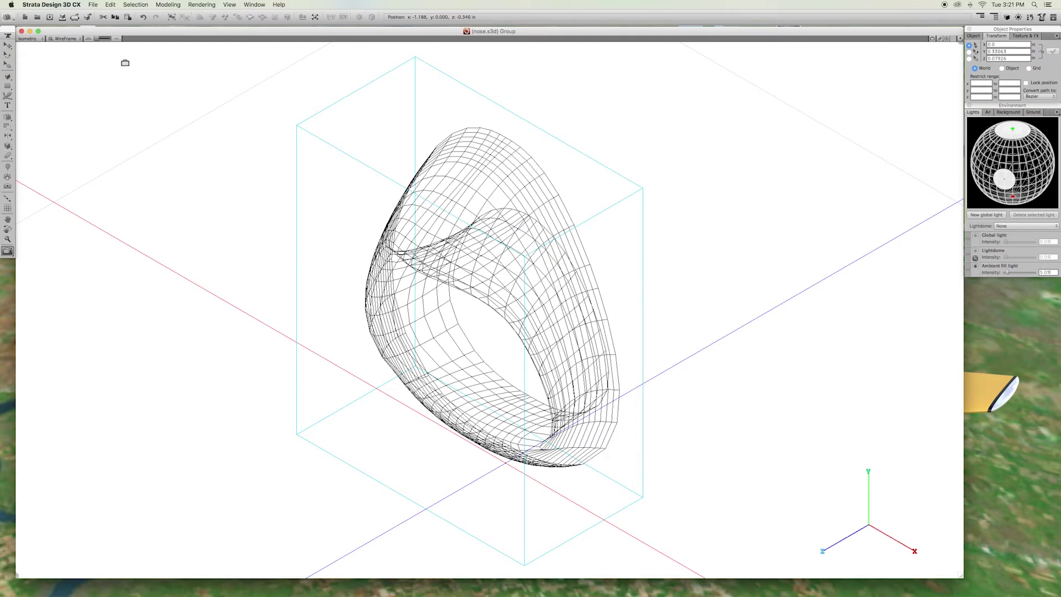
- Show the hidden fuselage again, fit the whole model in view and render the nose area
key("super+shift+h")
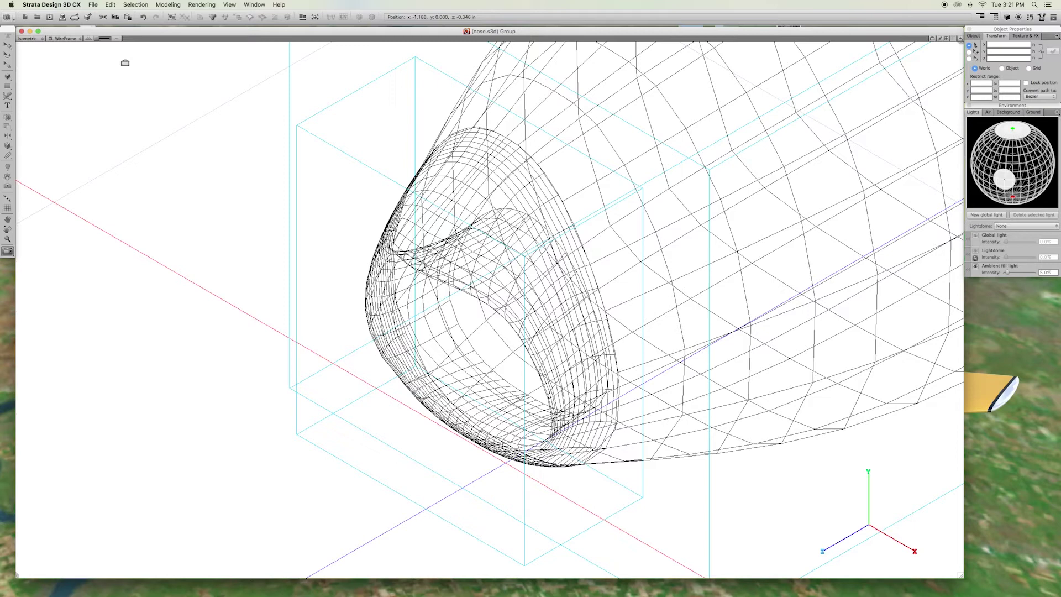
key("super+0")
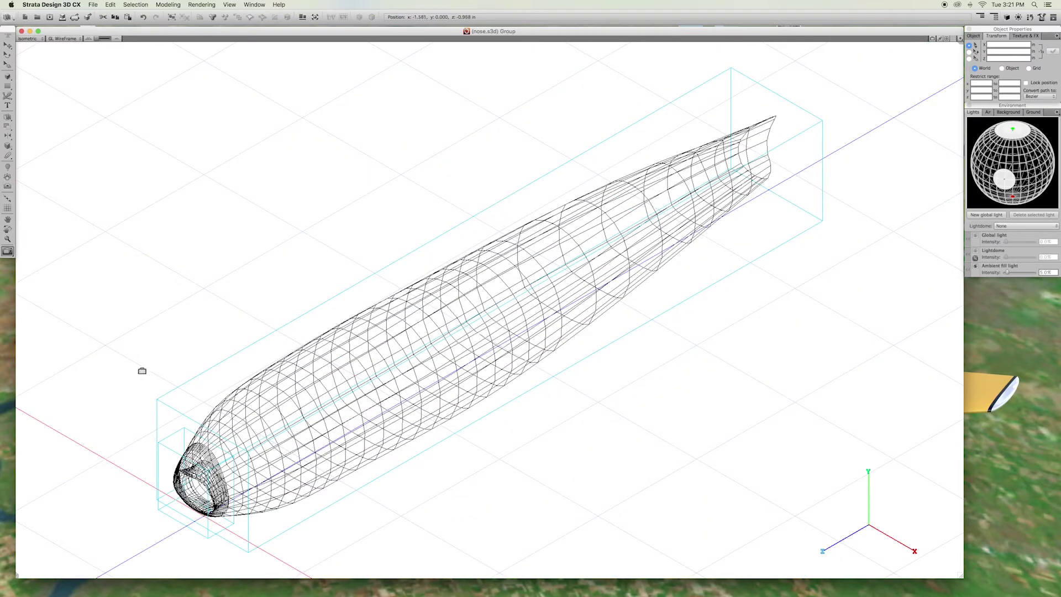
left_click_drag(142, 370, 294, 558)
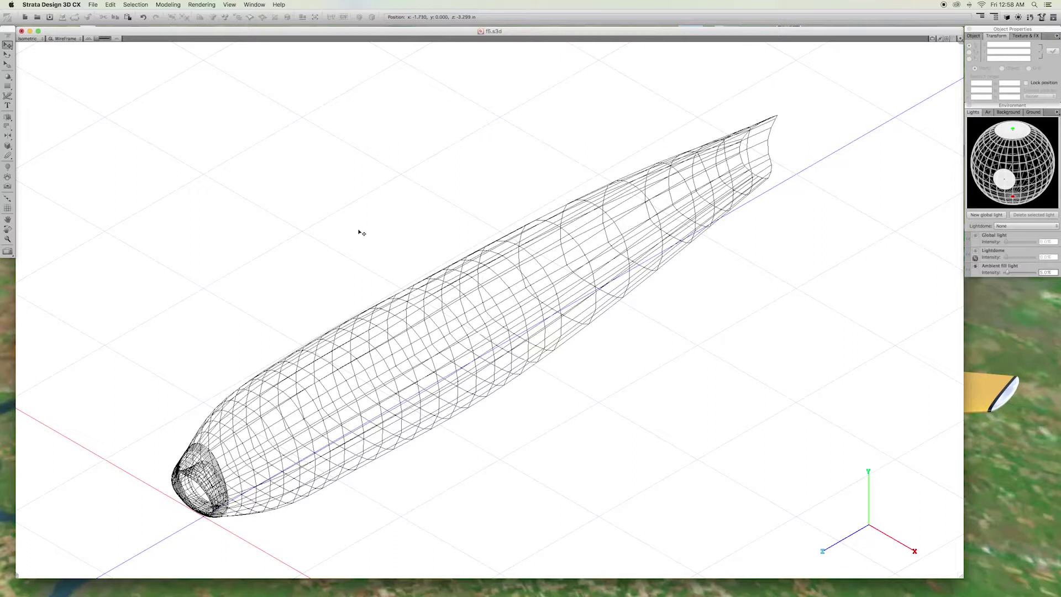
- Paste the upper tail section onto the rear of the fuselage, render the tail area and close the rendered image
key("super+v")
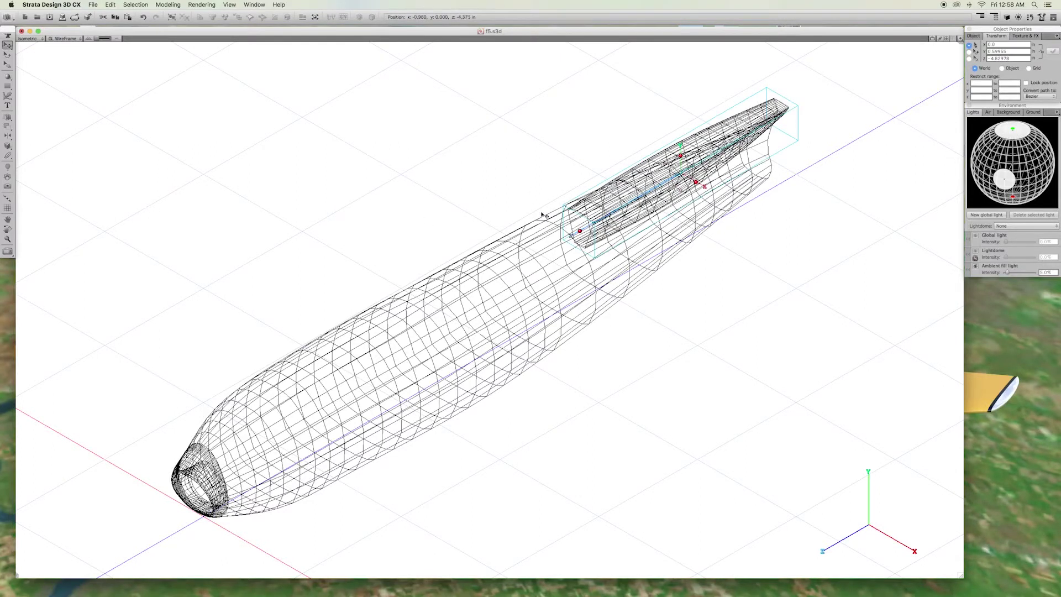
left_click(8, 251)
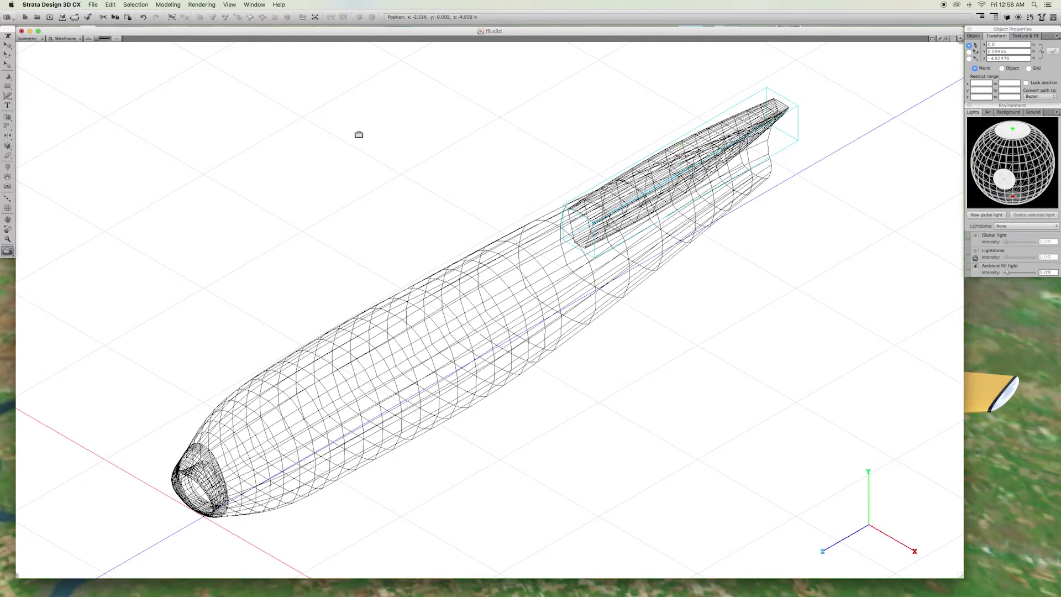
left_click_drag(402, 78, 828, 380)
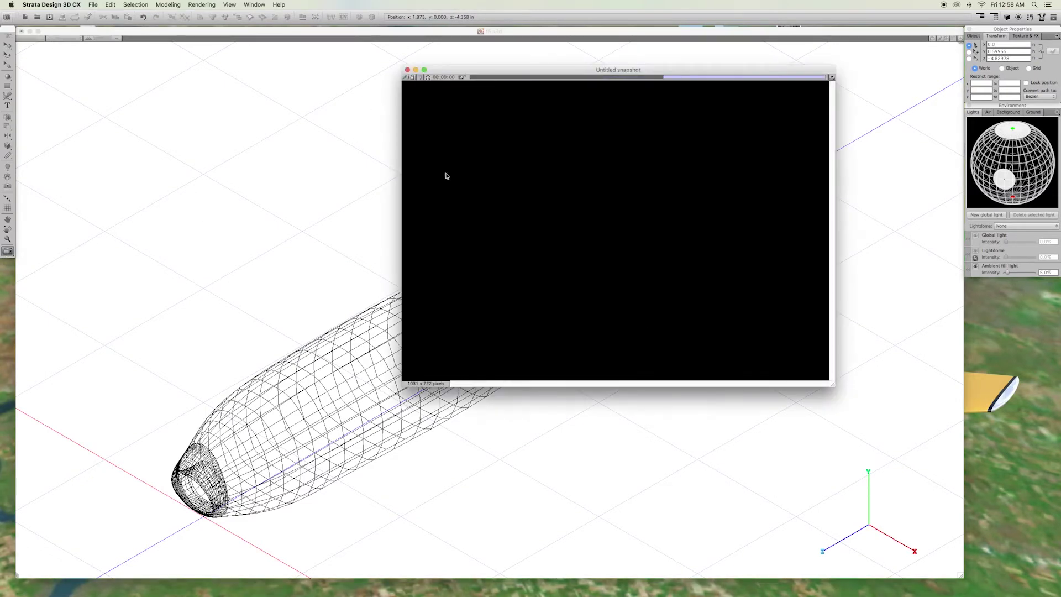
left_click(407, 70)
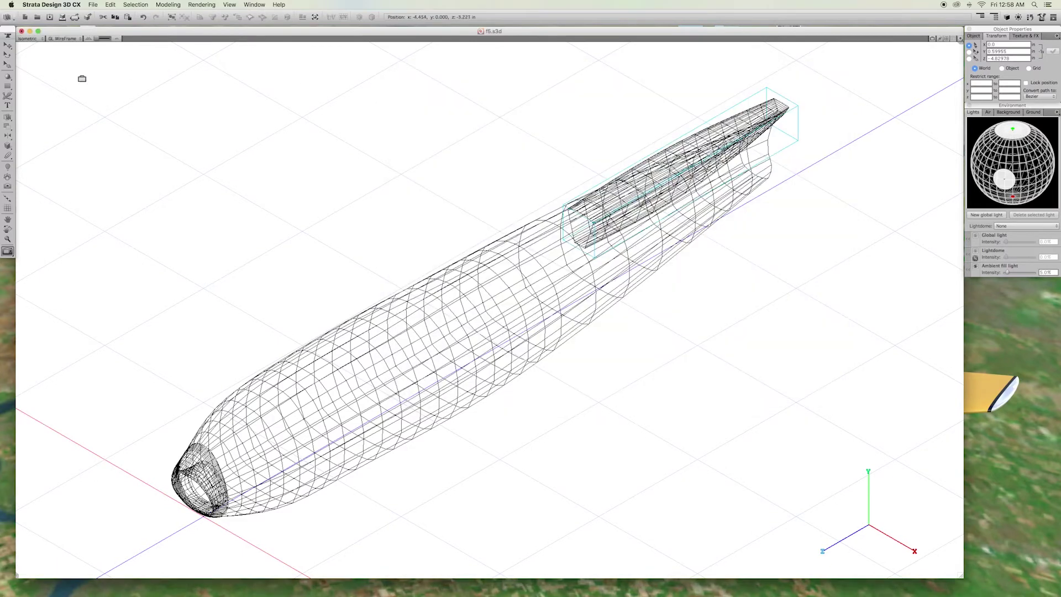
- Hide the fuselage and unskin the upper tail section into its three separate curves
left_click(10, 46)
left_click(719, 203)
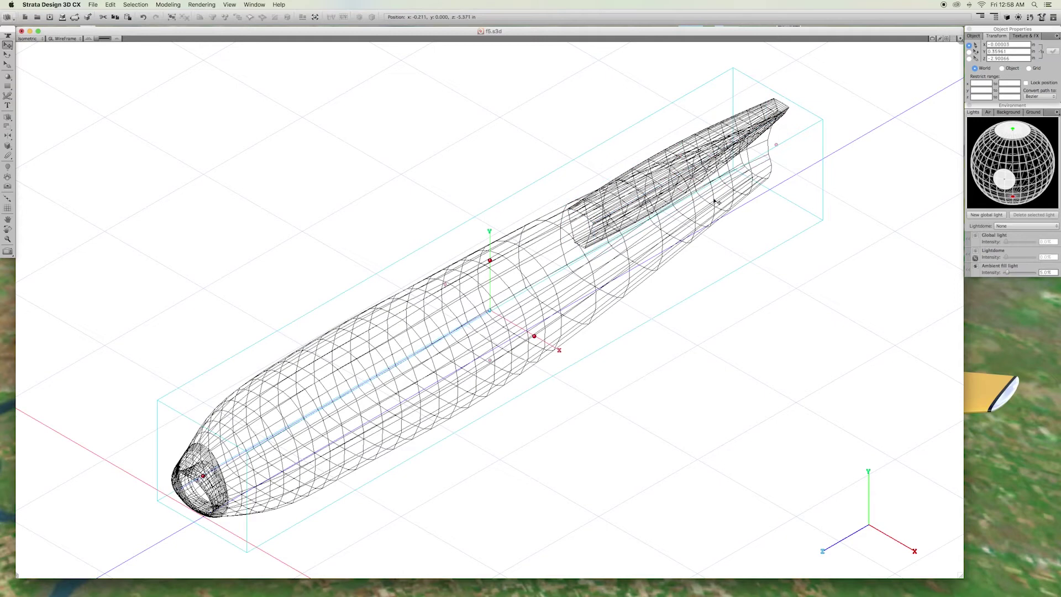
key("Delete")
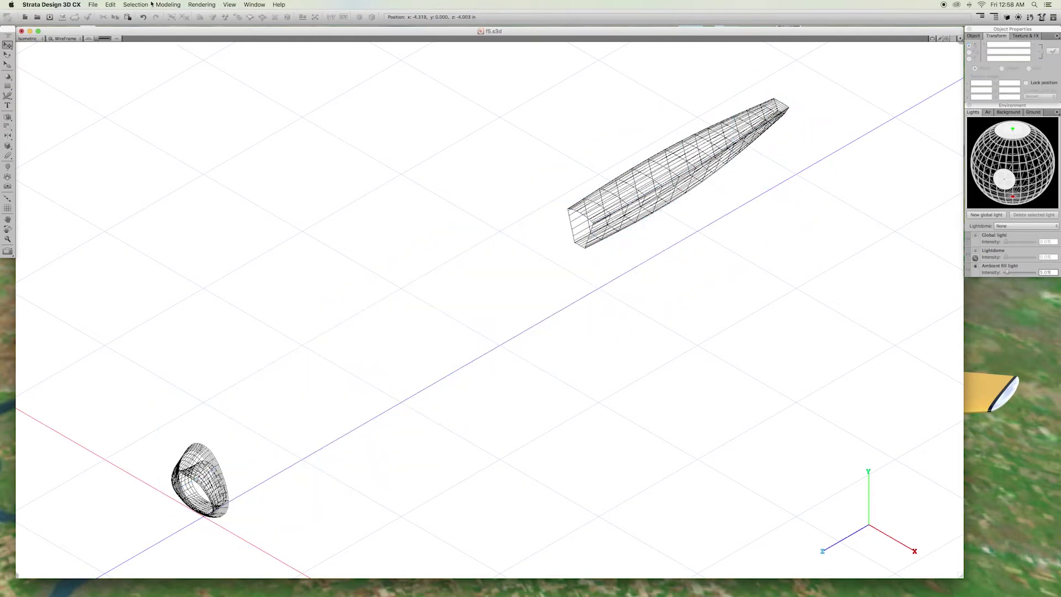
left_click(8, 116)
left_click(652, 193)
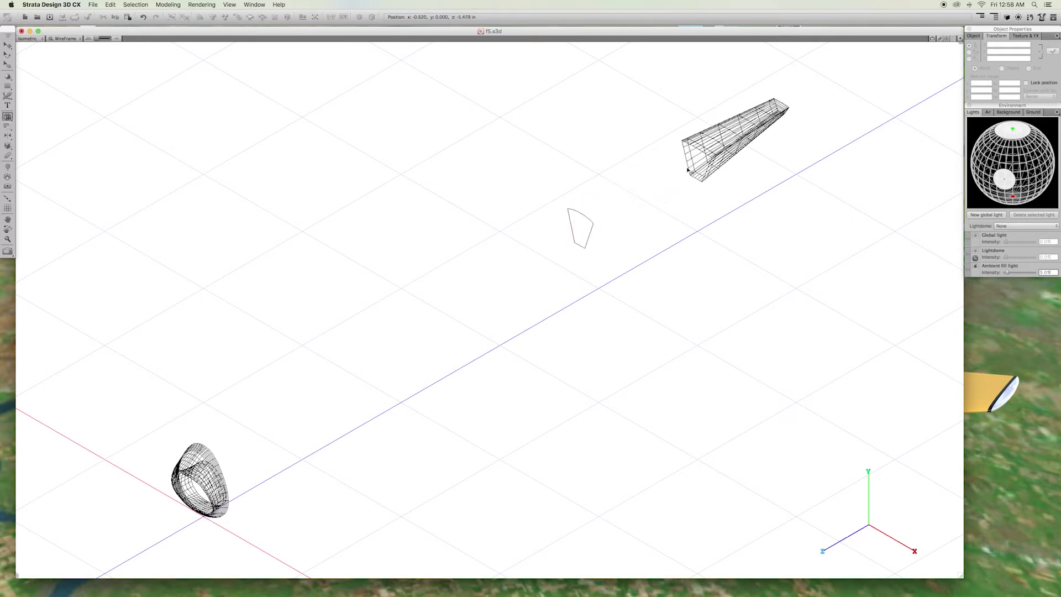
left_click(734, 152)
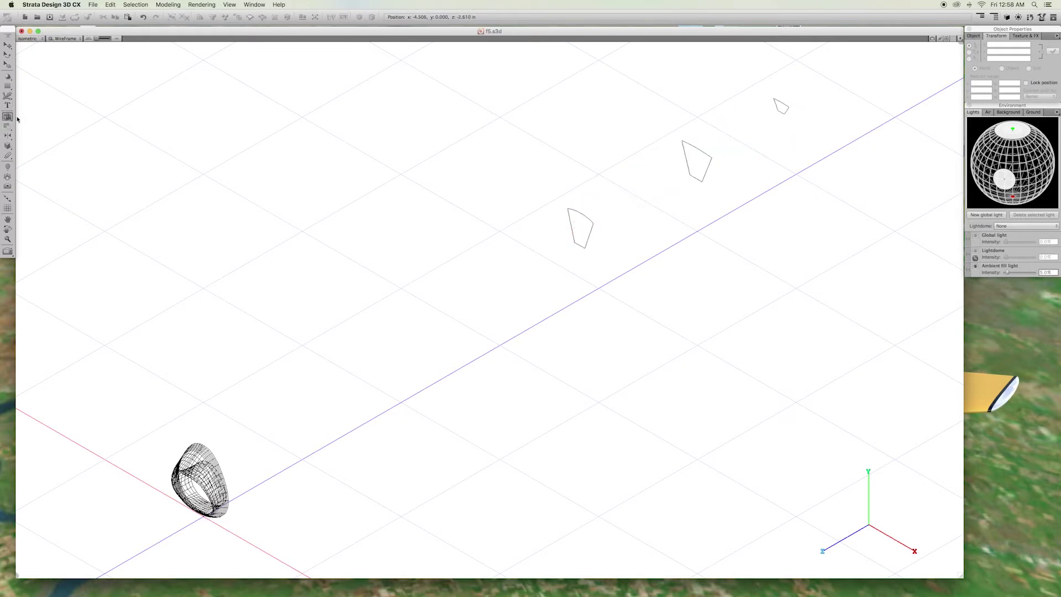
- Skin the three tail curves back together from front to rear, show the fuselage again and deselect everything
left_click(582, 220)
double_click(703, 156)
double_click(781, 105)
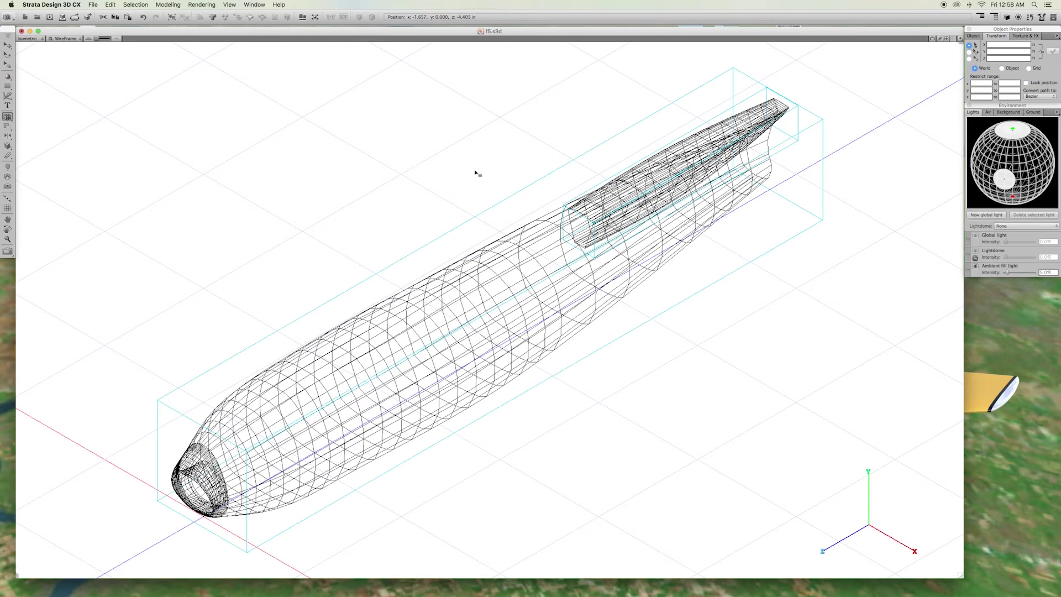
left_click(8, 45)
left_click(668, 109)
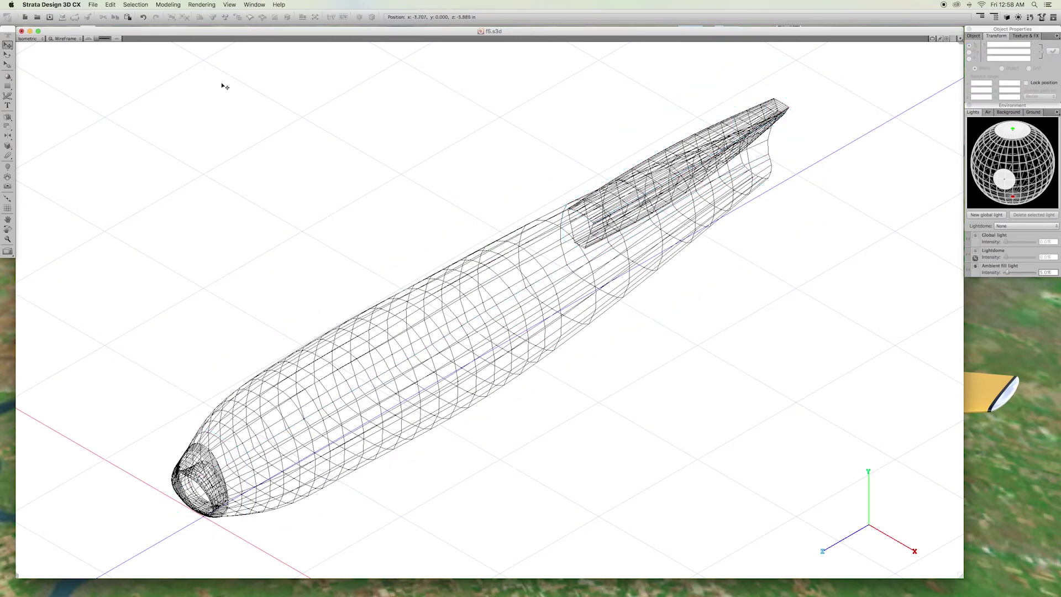
- Render the aircraft with its fuselage and wings in the wings2.s3d model
left_click(64, 4)
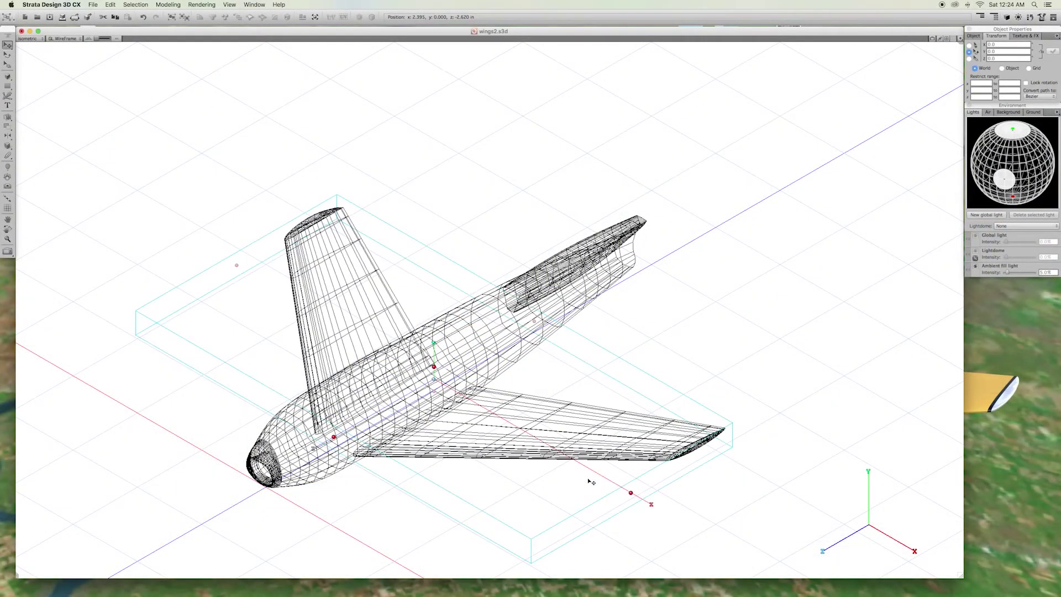
left_click(8, 251)
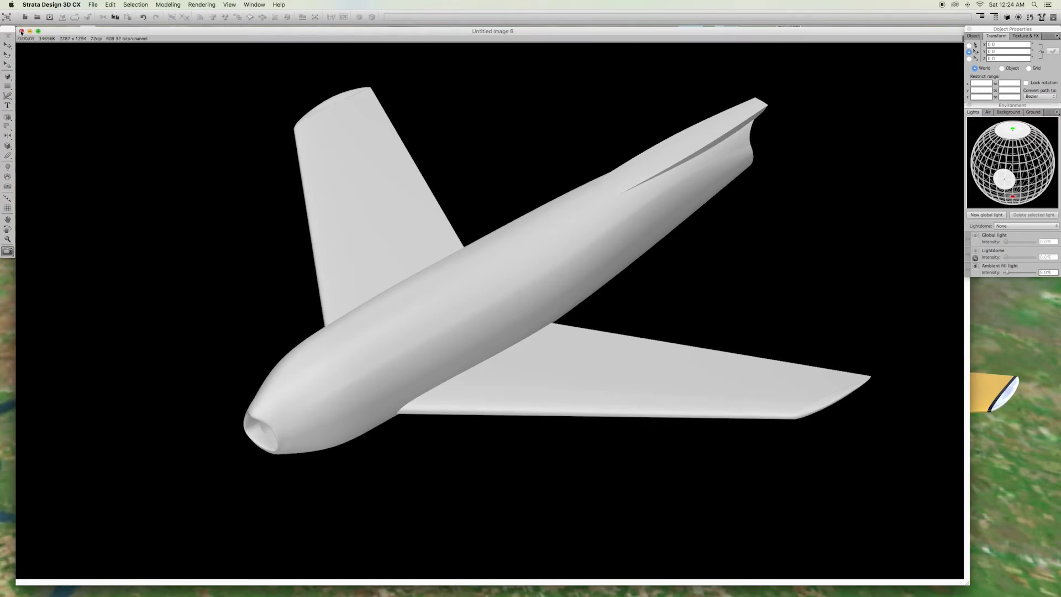
- Close the rendered image and open the wings group down to the innermost group of a single wing
left_click(21, 32)
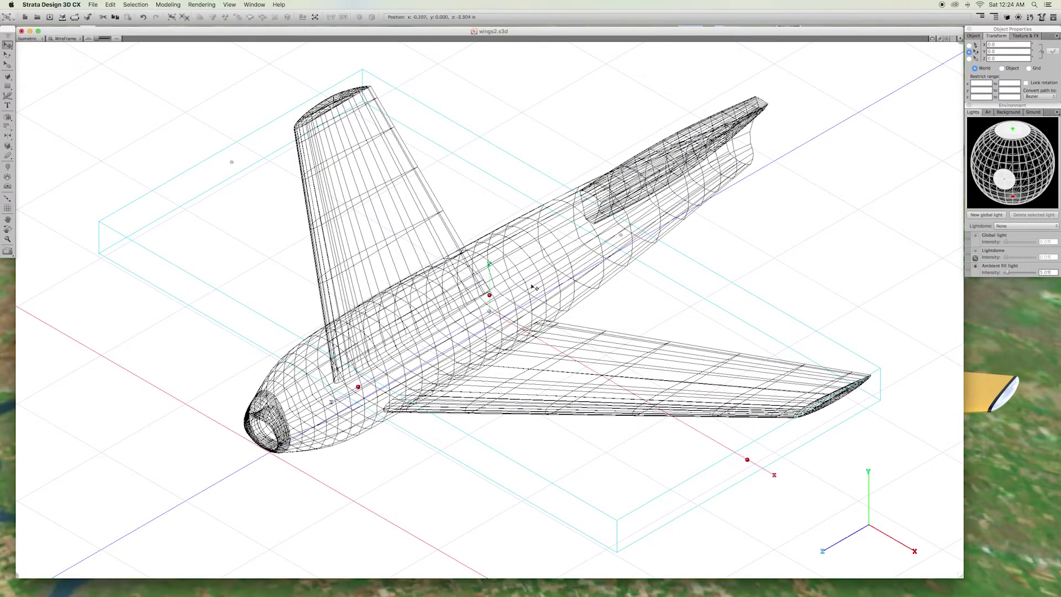
double_click(595, 362)
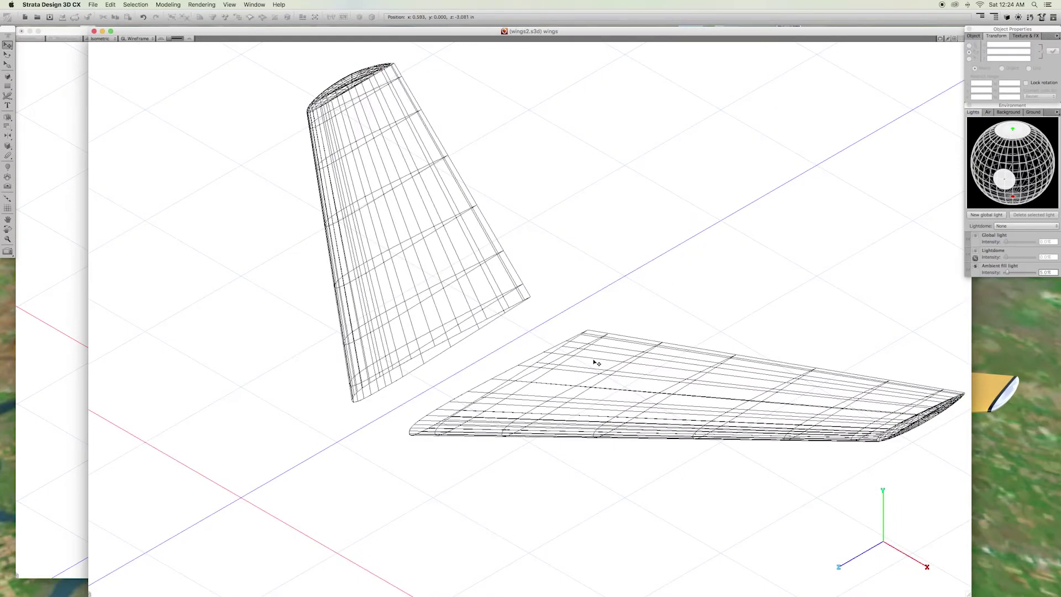
double_click(596, 367)
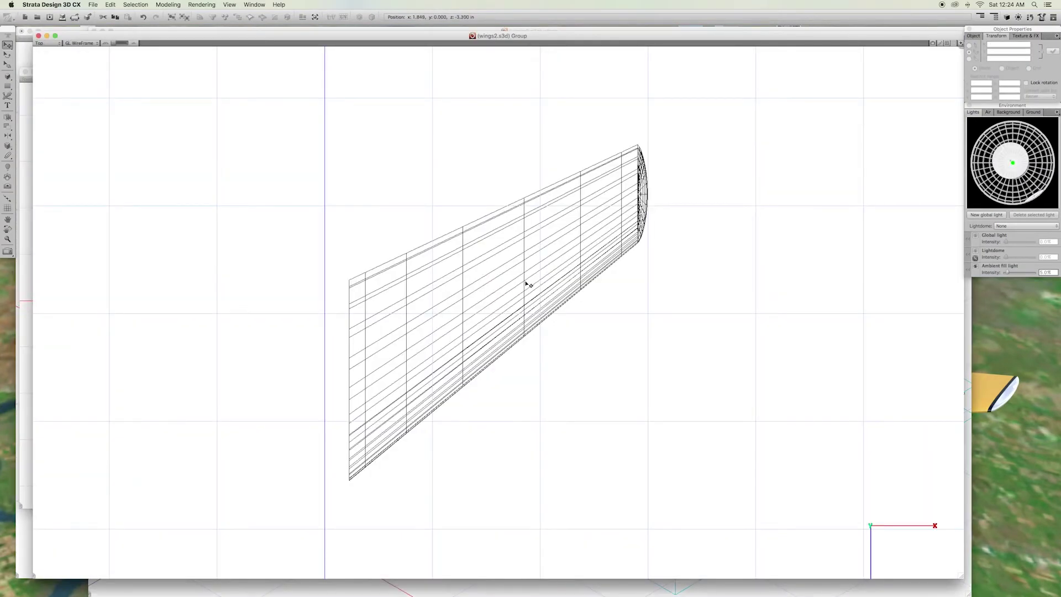
left_click(526, 284)
double_click(526, 283)
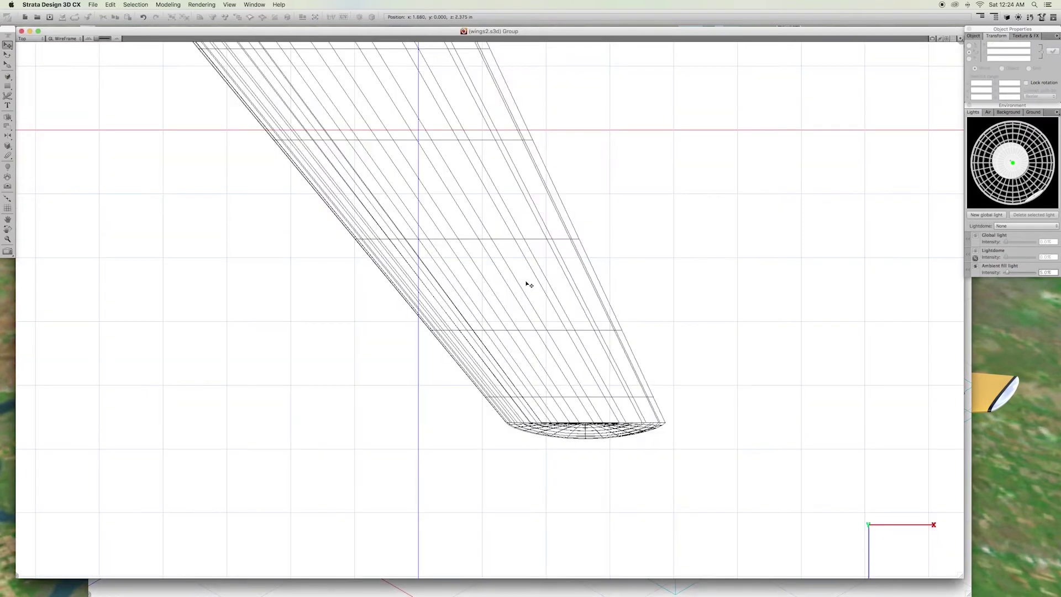
- Show the blueprint backdrop behind the wing to compare its outline, and hide the backdrop again
left_click(959, 38)
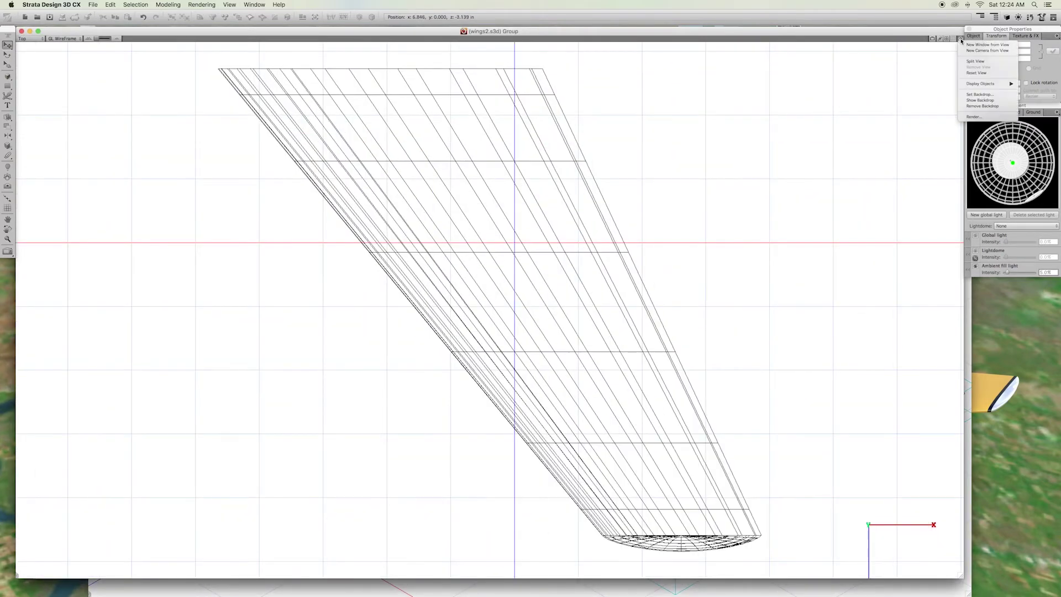
left_click(977, 102)
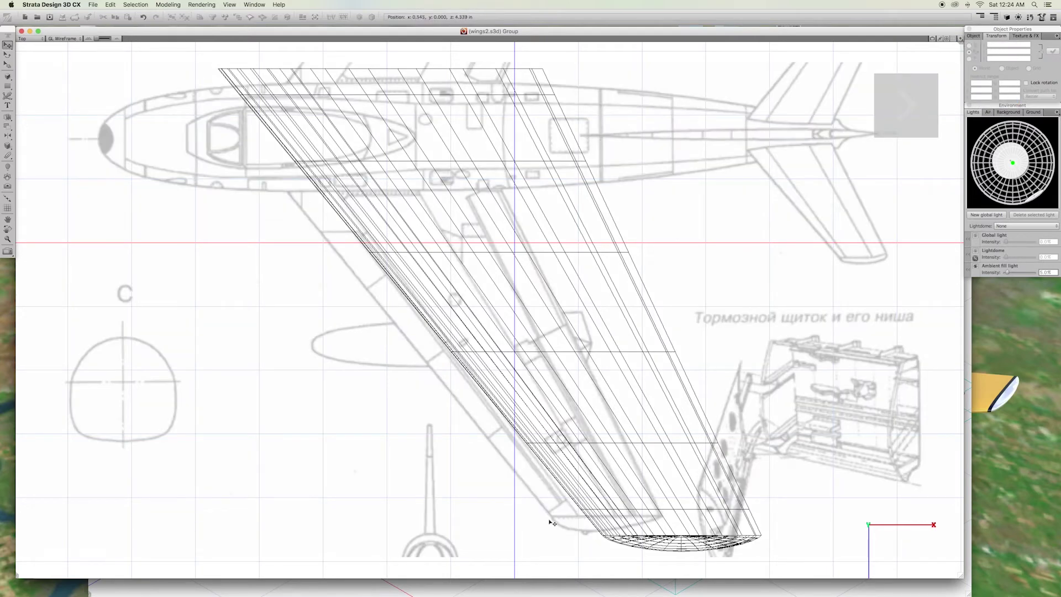
left_click(961, 40)
left_click(966, 102)
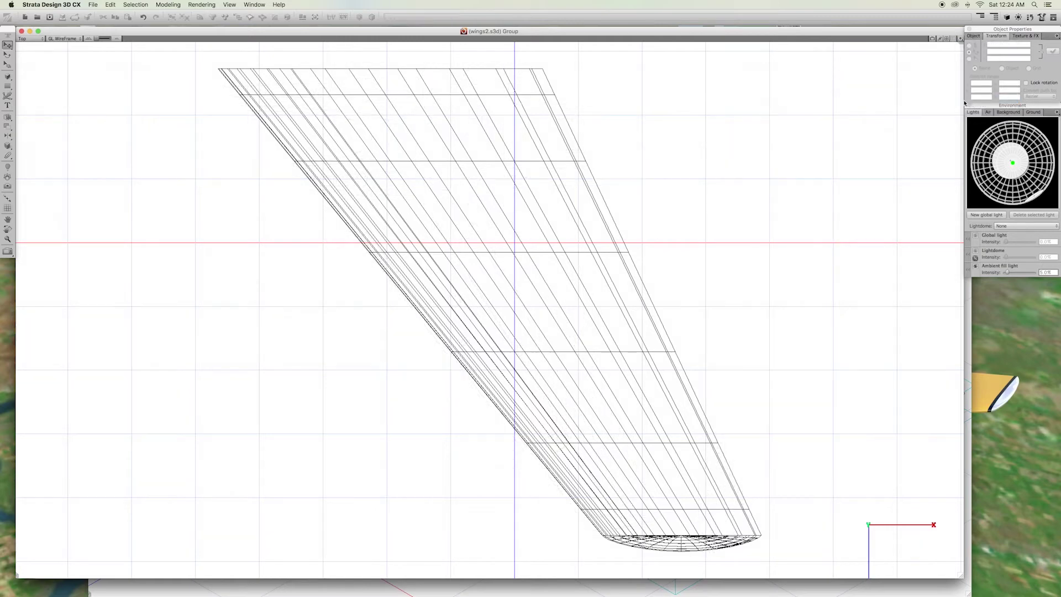
- Remove the rounded wing tip cap and unskin the wing into its two airfoil rib curves
left_click(689, 542)
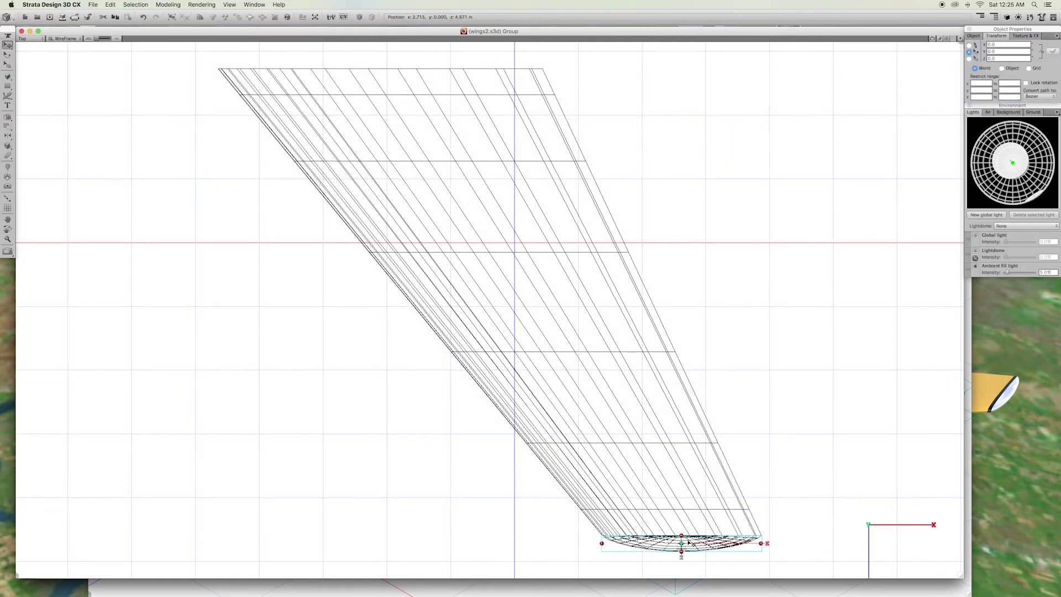
key("Delete")
left_click(31, 38)
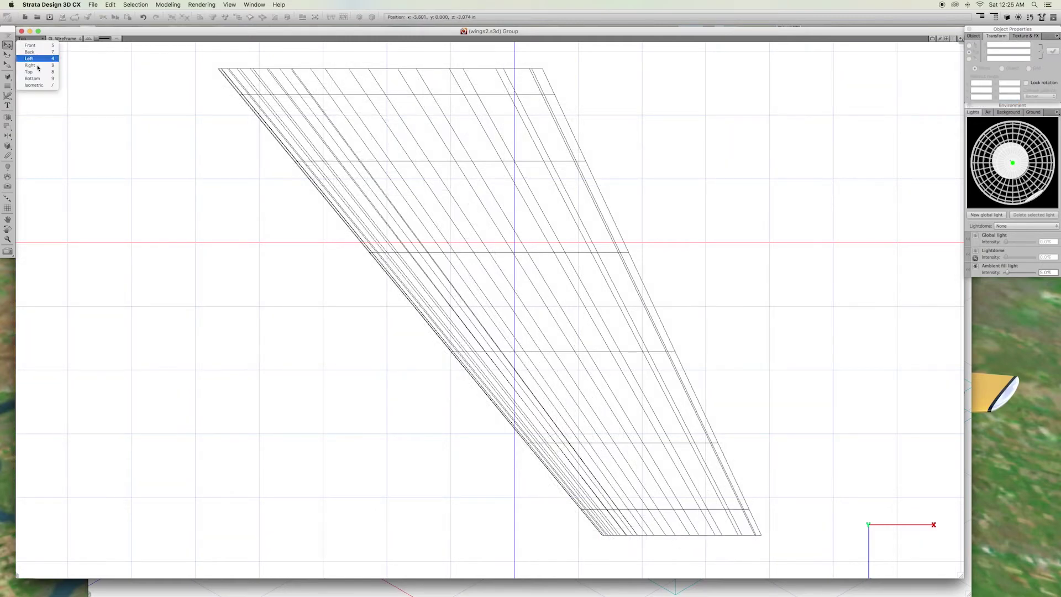
left_click(33, 89)
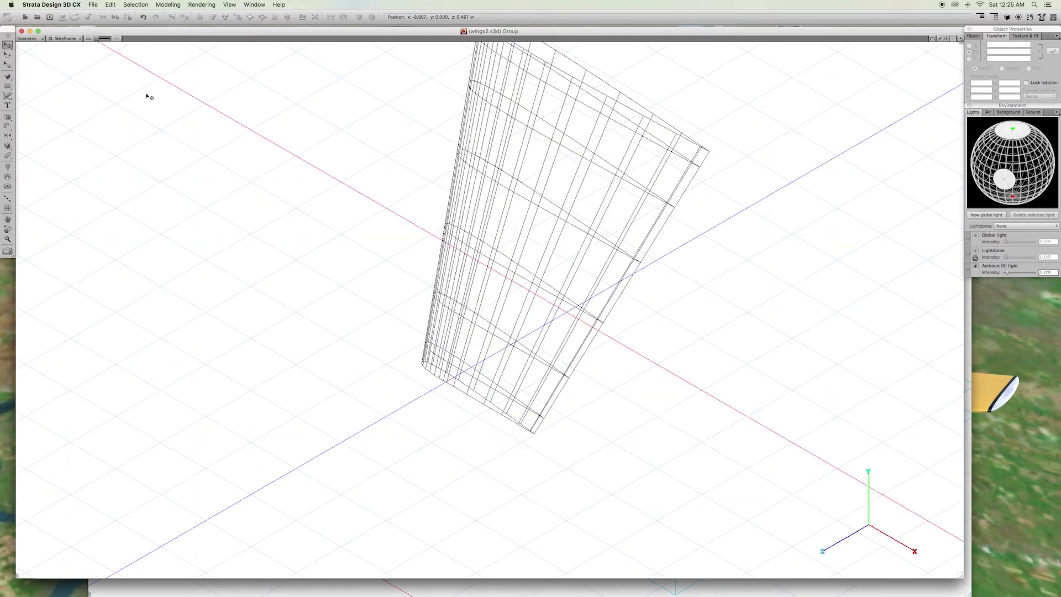
left_click(7, 117)
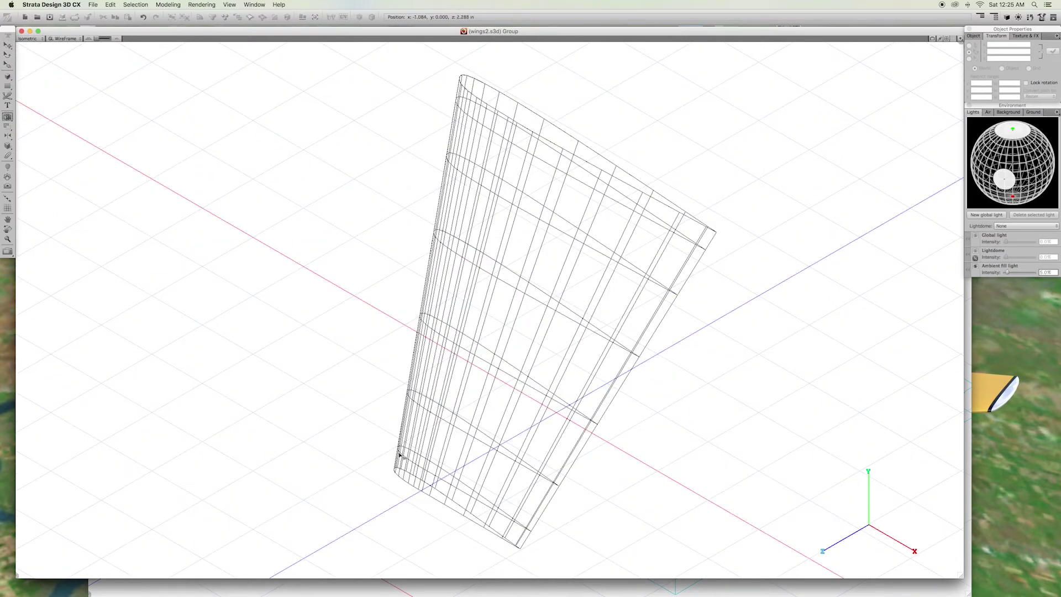
left_click(601, 314)
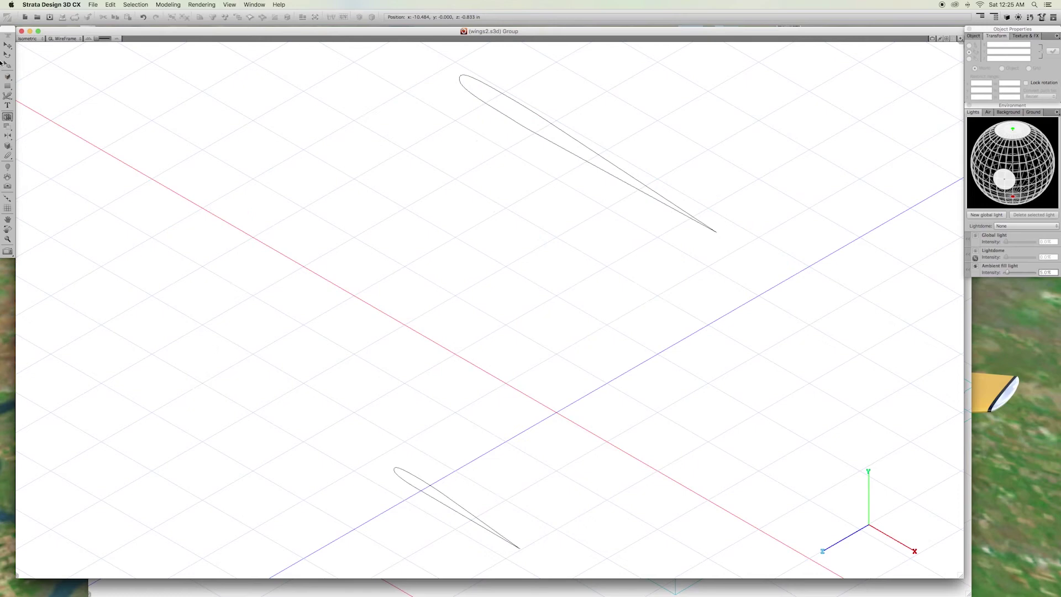
- Open the larger airfoil rib to examine its profile in front view, and close its window
left_click(8, 45)
double_click(491, 91)
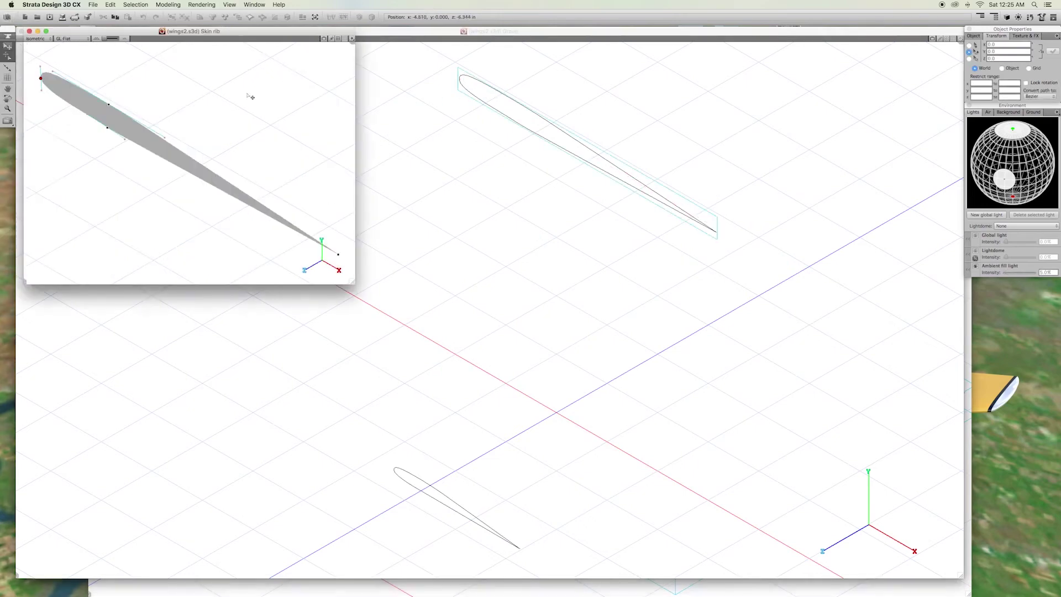
left_click(38, 38)
left_click(47, 46)
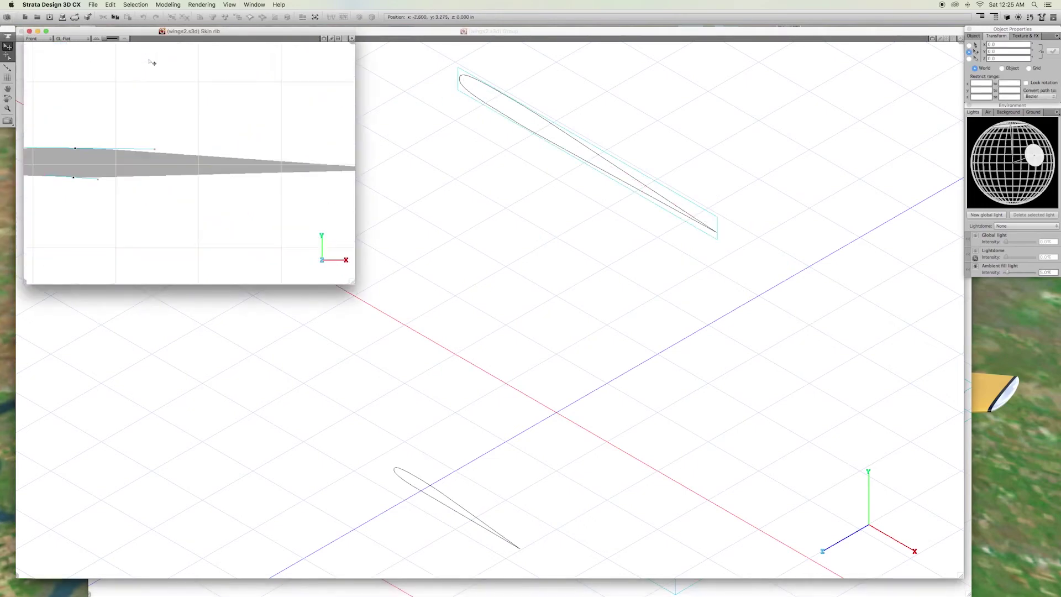
left_click(29, 31)
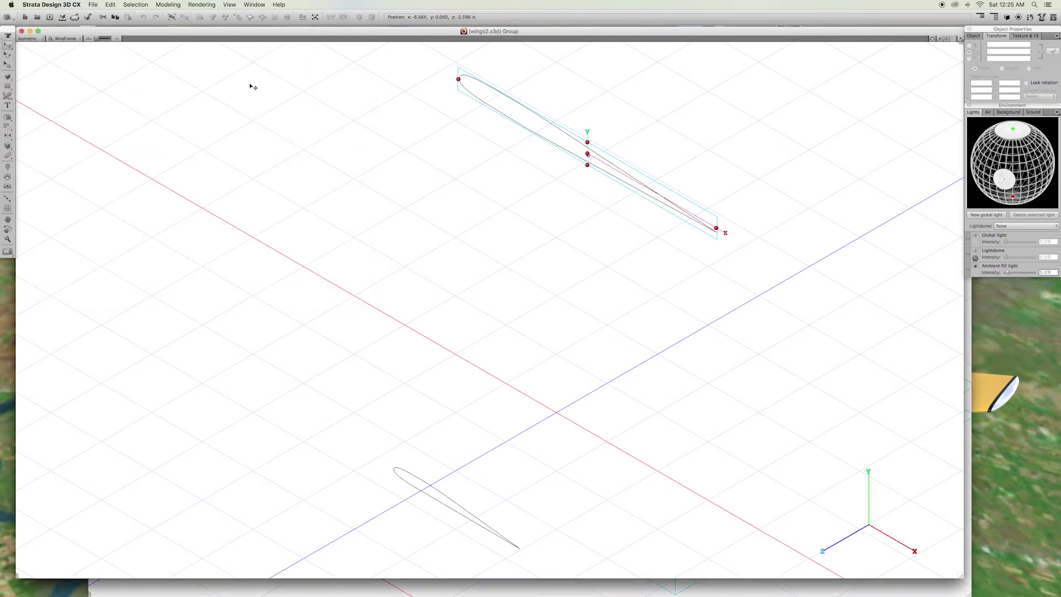
- Paste the wing tip cap back onto the smaller rib and frame it in the top view
key("super+v")
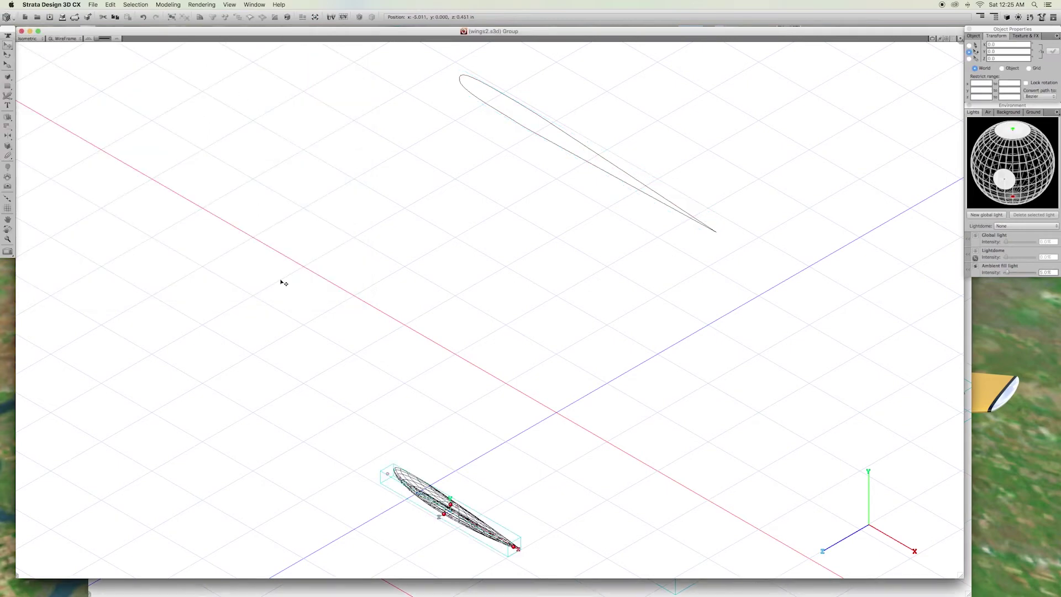
left_click(30, 38)
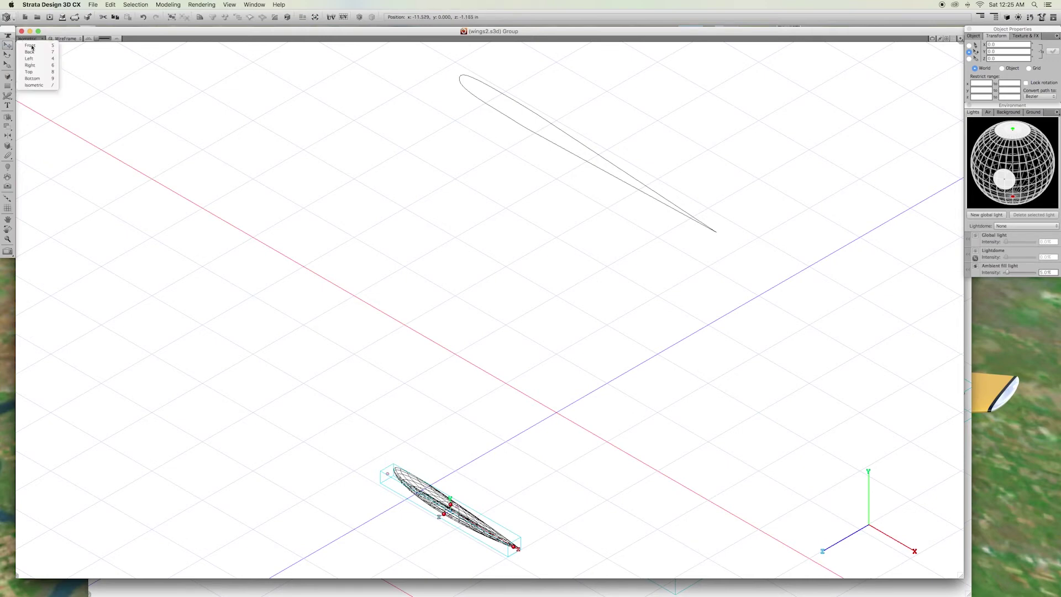
left_click(31, 73)
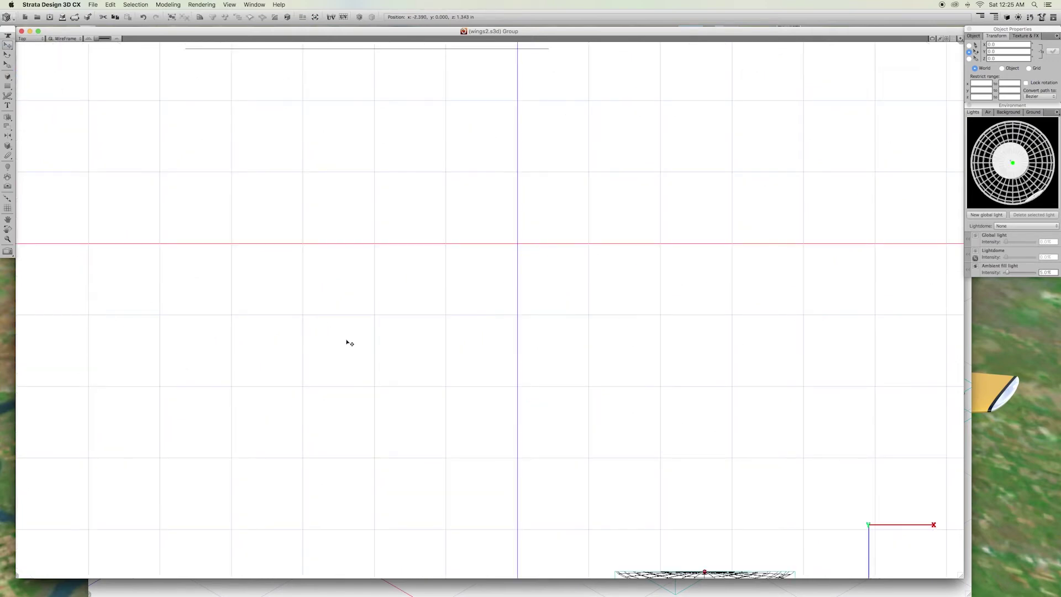
key("super+f")
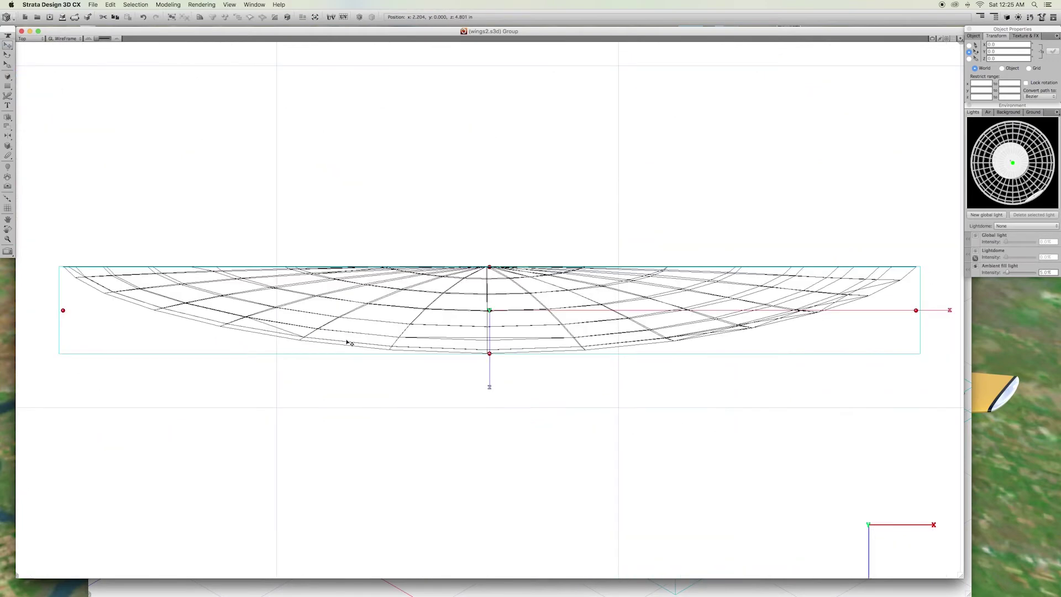
left_click(7, 238)
left_click(54, 258, "alt")
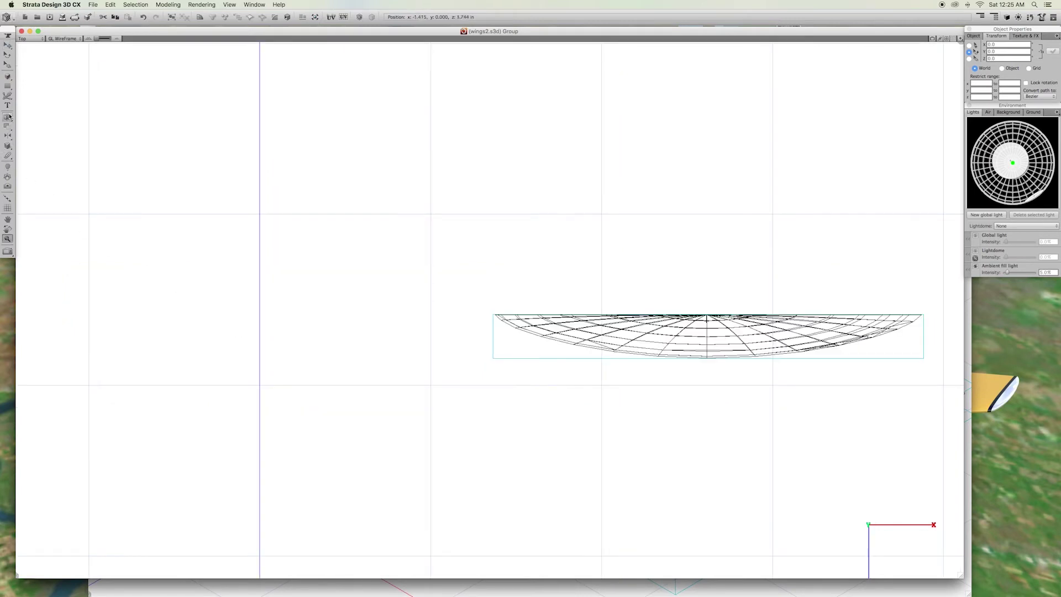
- Draw a flattened sphere beside the wing tip cap and a cube covering its inner half
left_click(8, 77)
left_click_drag(8, 77, 33, 92)
left_click_drag(459, 343, 98, 256)
mouse_move(8, 77)
left_mouse_down()
mouse_move(22, 85)
mouse_move(25, 77)
left_mouse_up()
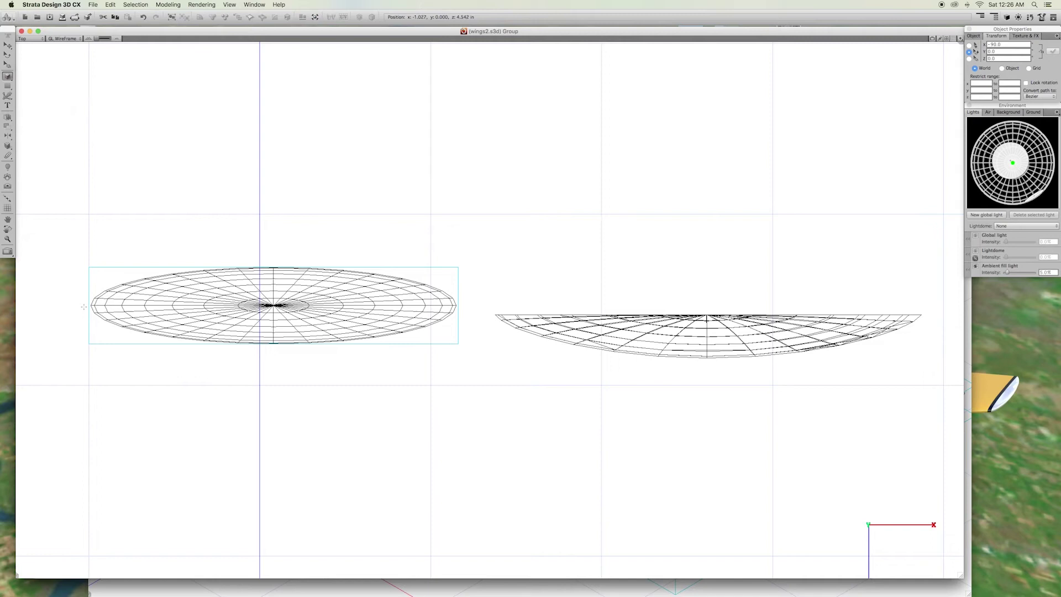
left_click_drag(84, 307, 473, 204)
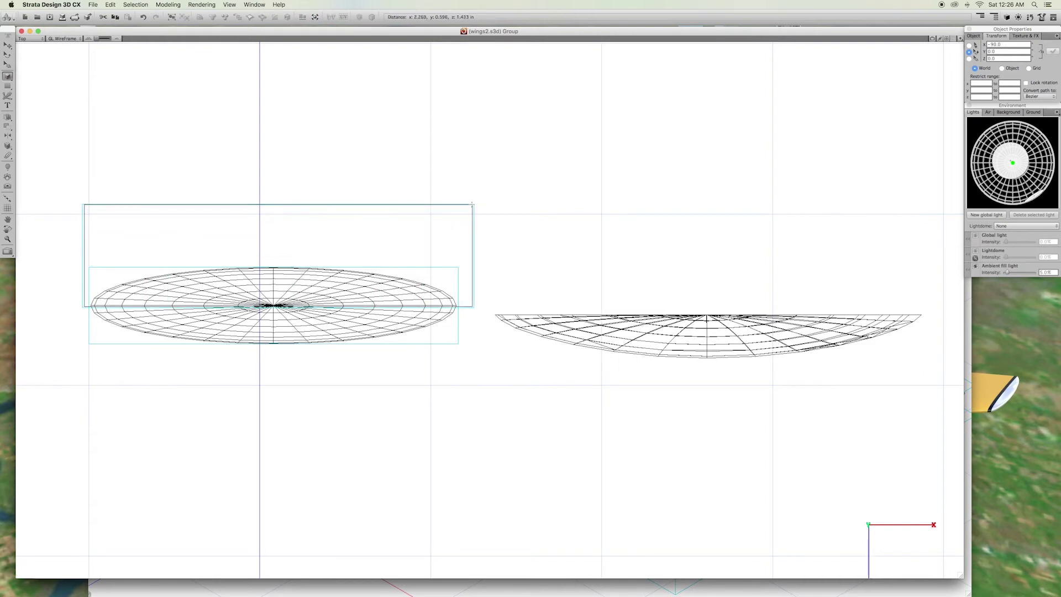
- Scale the sphere down vertically in isometric view into a thin ellipsoid similar to the wing tip cap
left_click(8, 45)
left_click(31, 38)
left_click(33, 84)
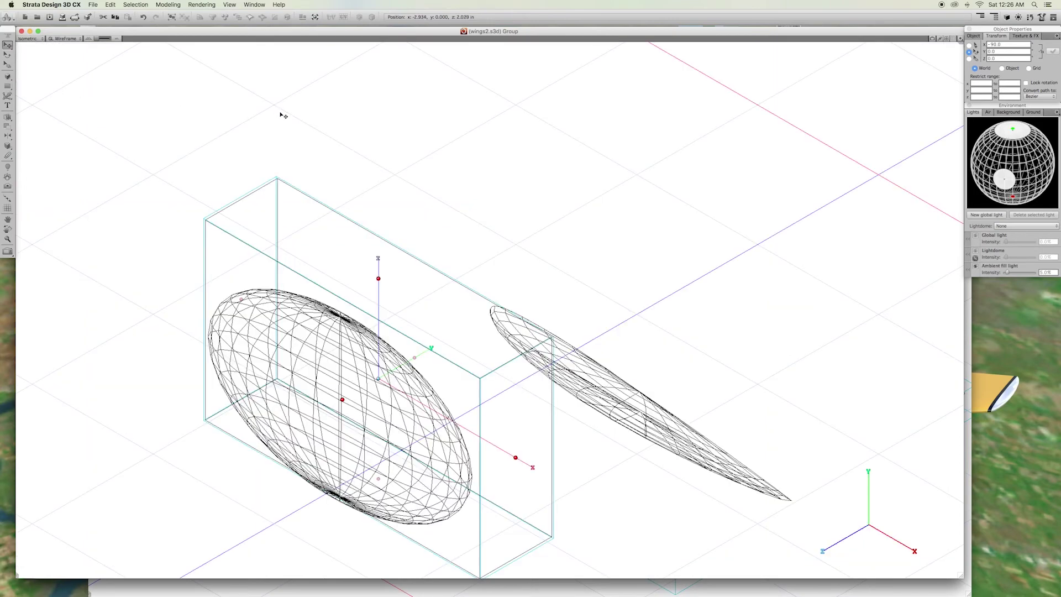
left_click(7, 64)
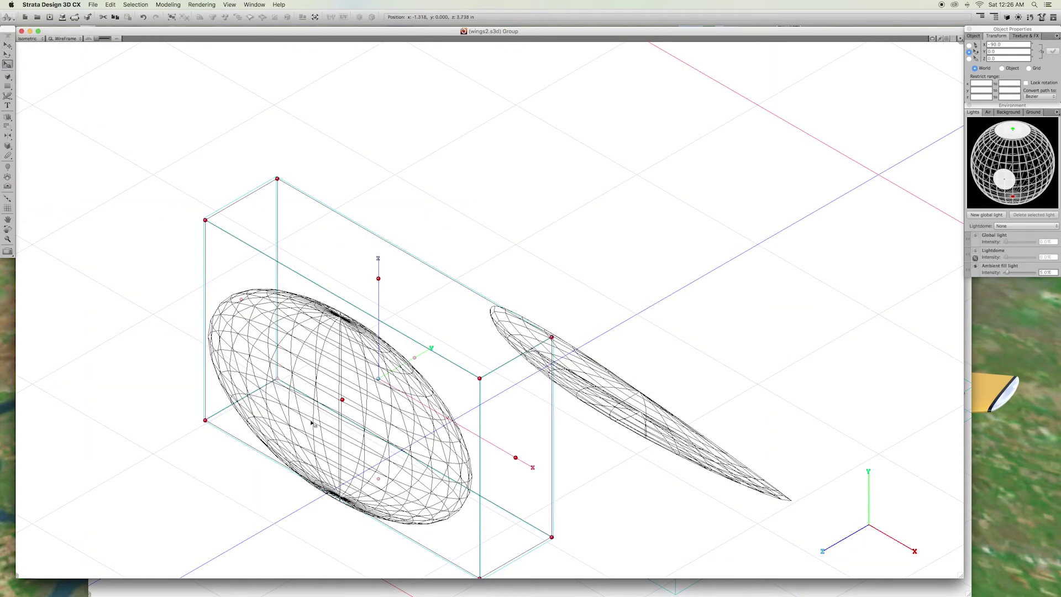
left_click(332, 479)
left_click_drag(343, 497, 340, 326)
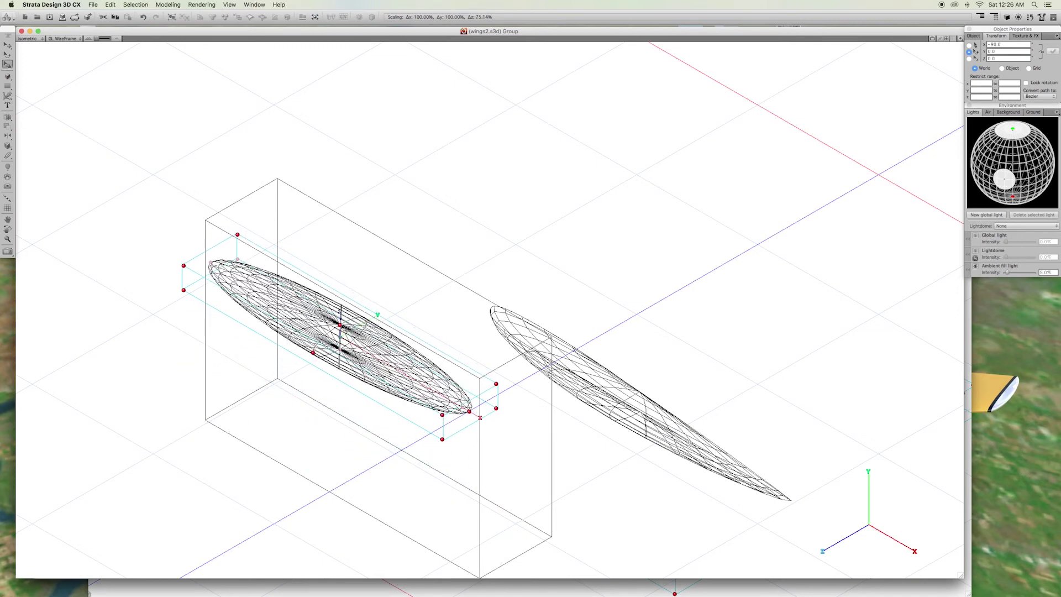
- Subtract the cube from the ellipsoid with a Boolean operation to leave a half-ellipsoid cap
left_click(8, 124)
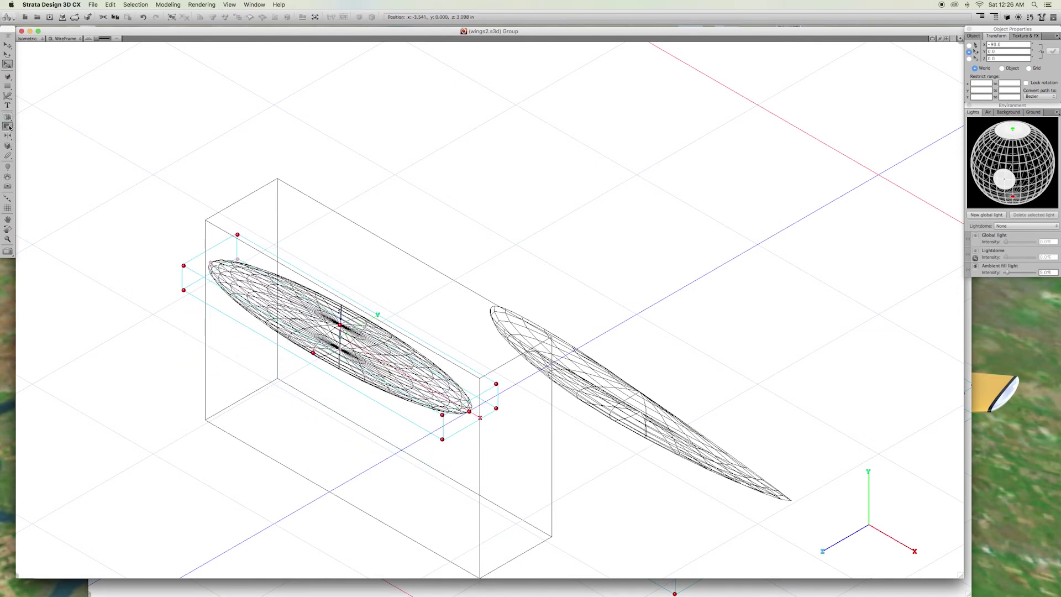
left_click(335, 258)
left_click(287, 319)
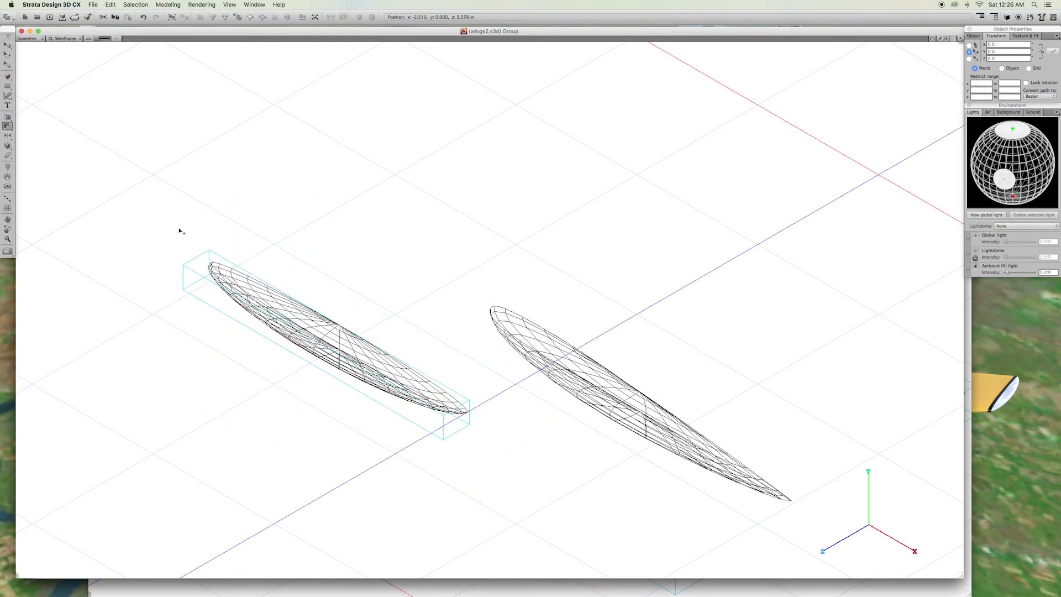
left_click(7, 44)
- Convert the half-ellipsoid cap to an editable object and delete it
left_click(168, 4)
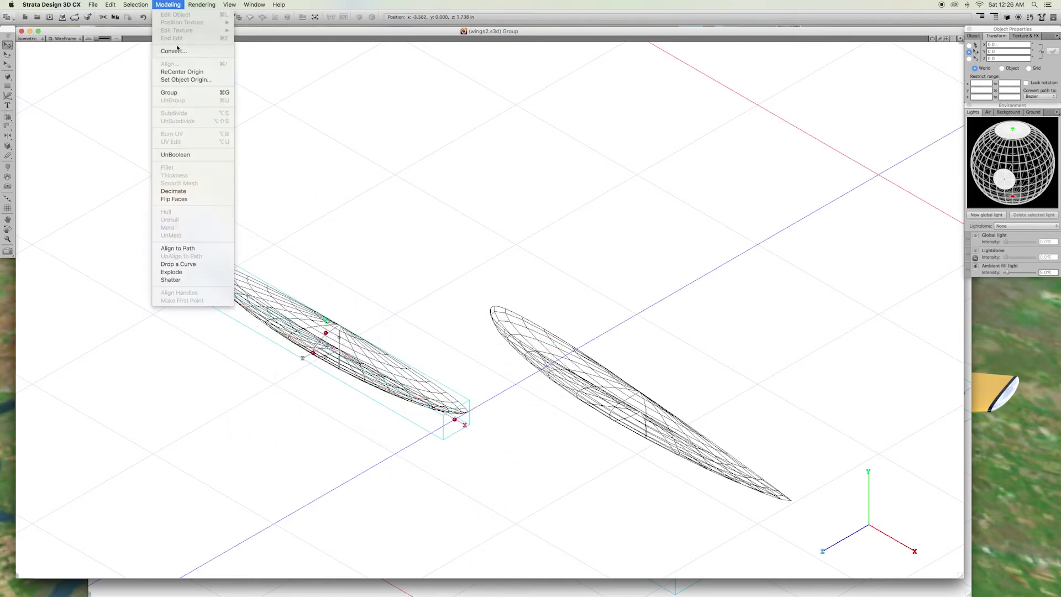
left_click(177, 51)
left_click(573, 270)
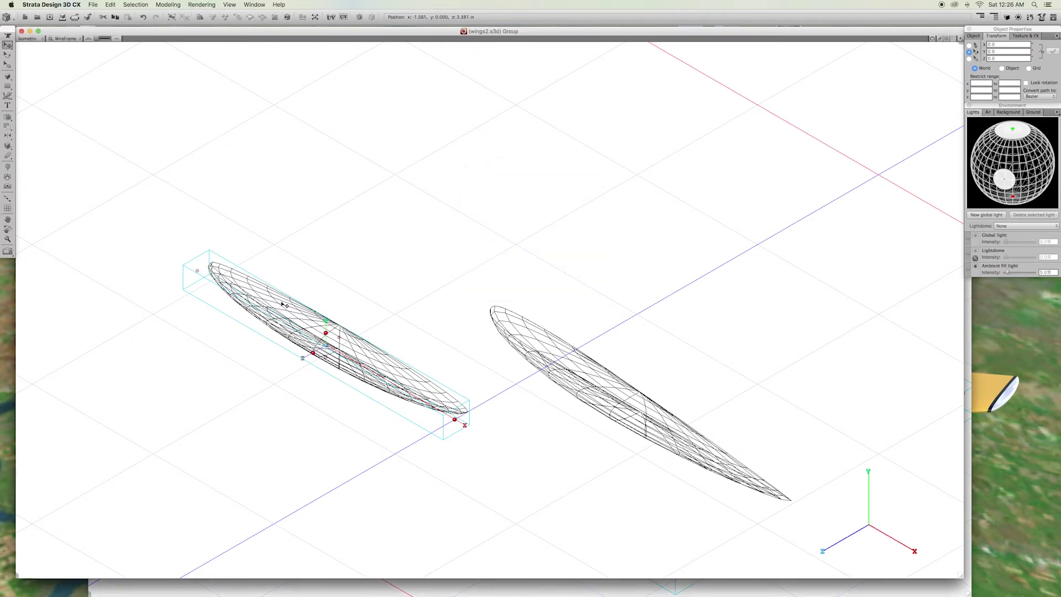
key("Delete")
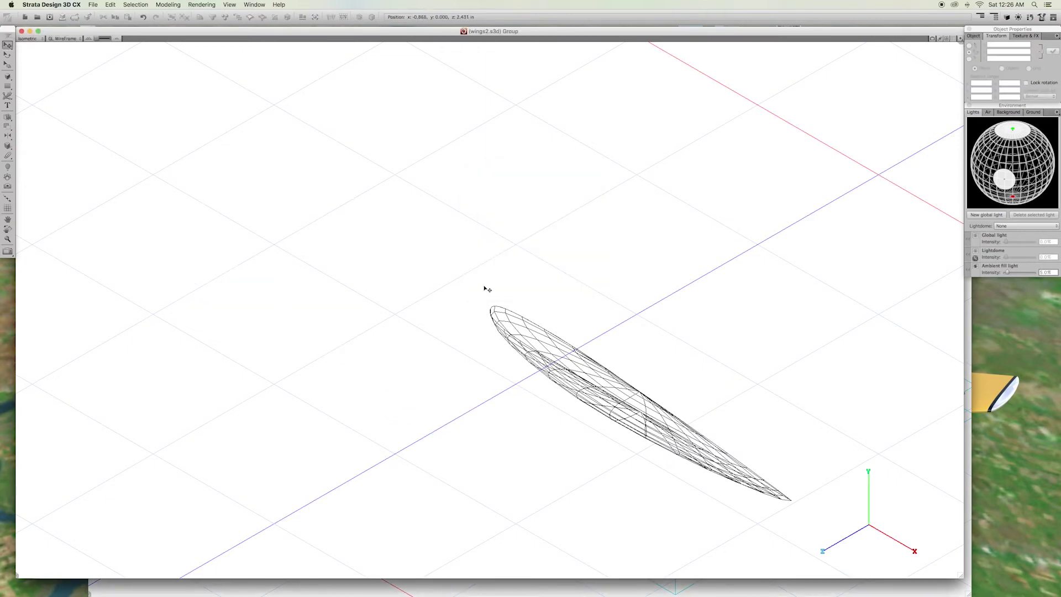
- Examine the wing tip cap's mesh vertices in edit mode from the front and isometric views, and end the edit
left_click(531, 341)
left_click(32, 39)
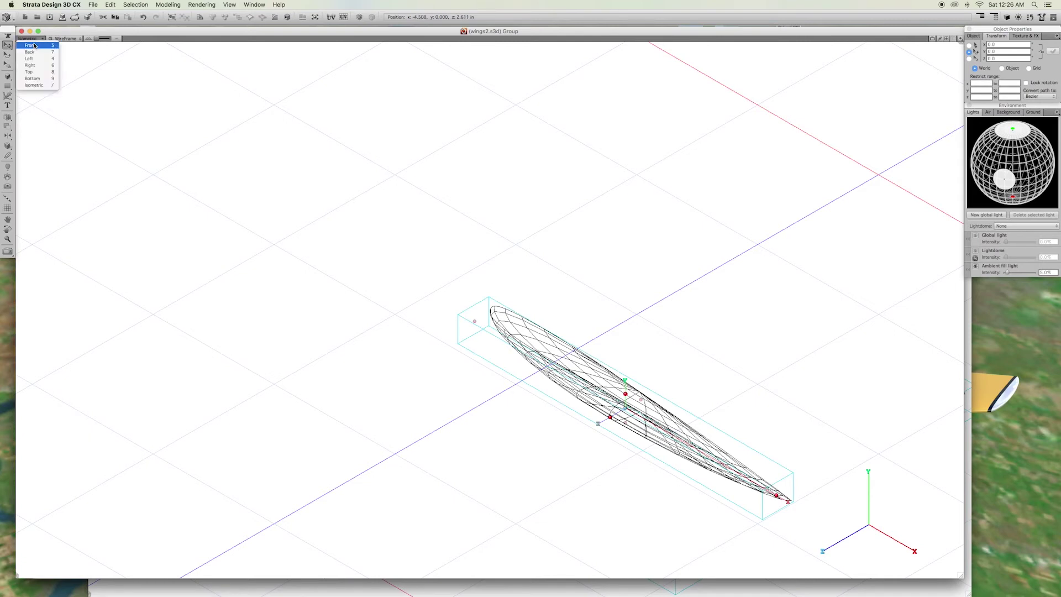
left_click(31, 71)
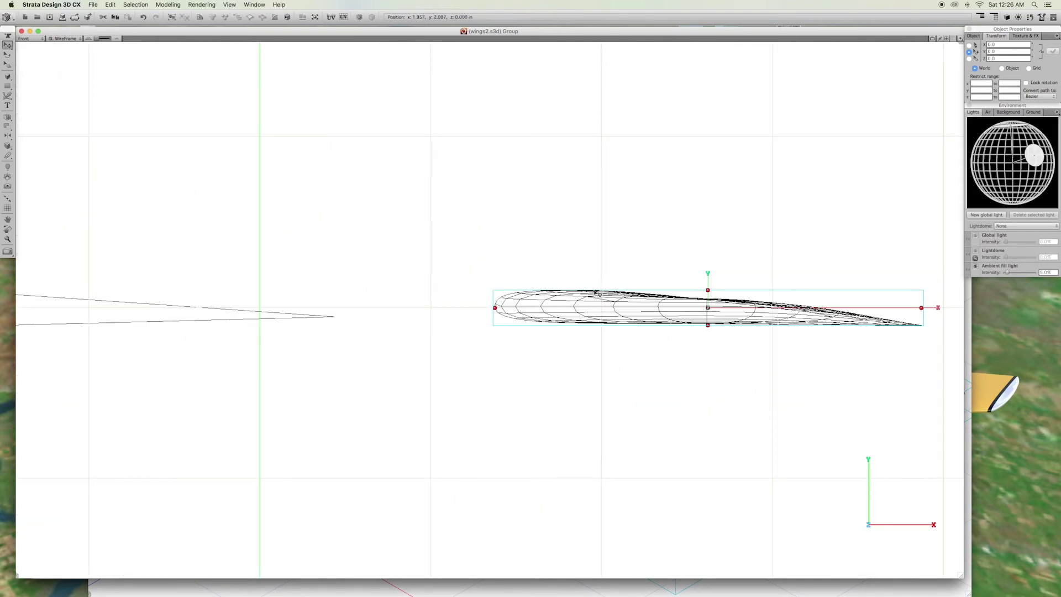
left_click(168, 4)
left_click(175, 15)
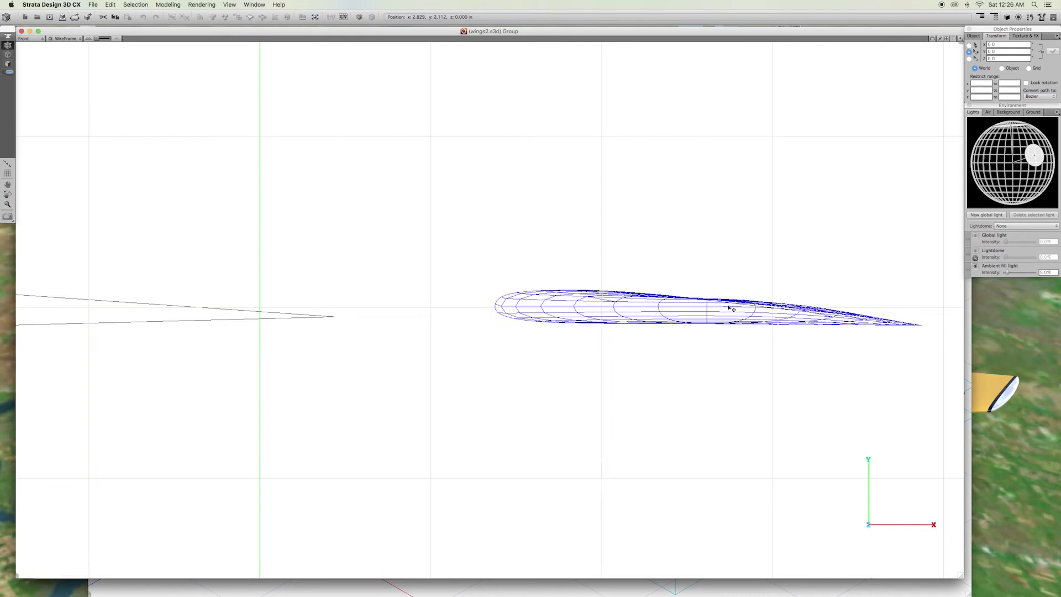
left_click(8, 45)
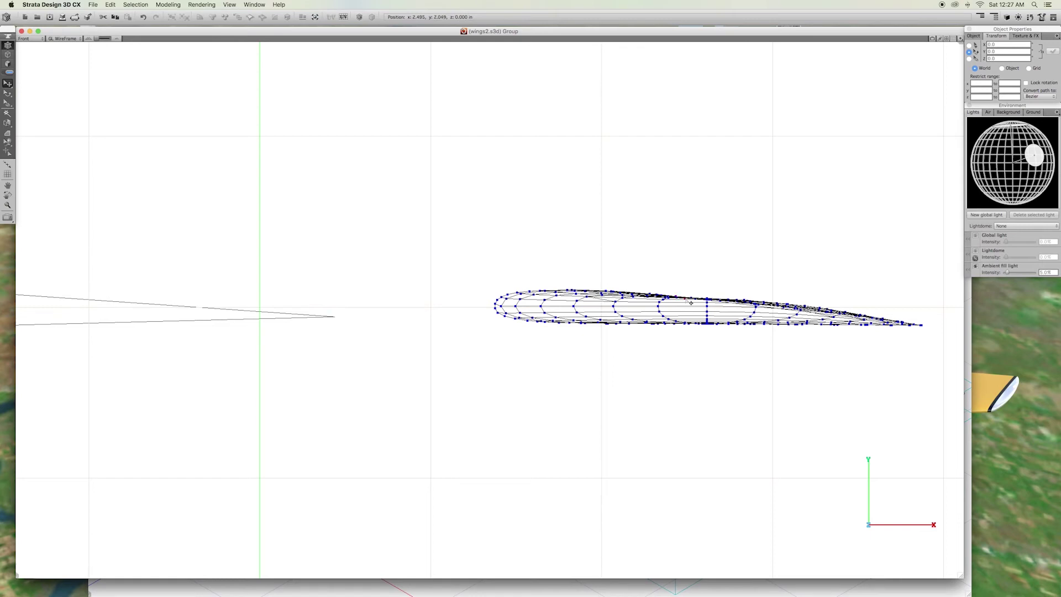
left_click_drag(691, 300, 691, 300)
left_click(40, 39)
left_click(30, 82)
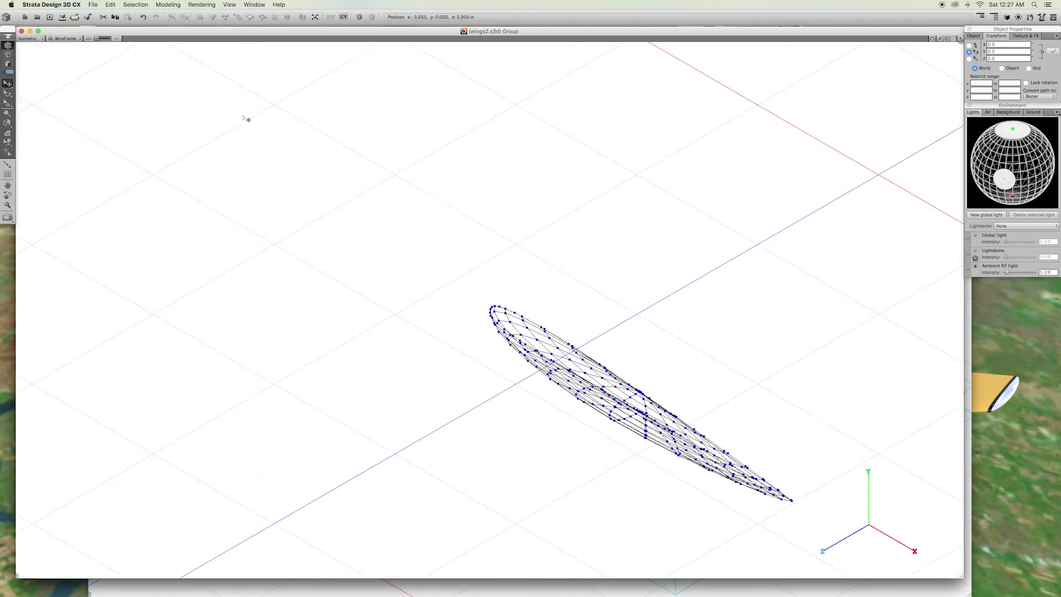
left_click(164, 3)
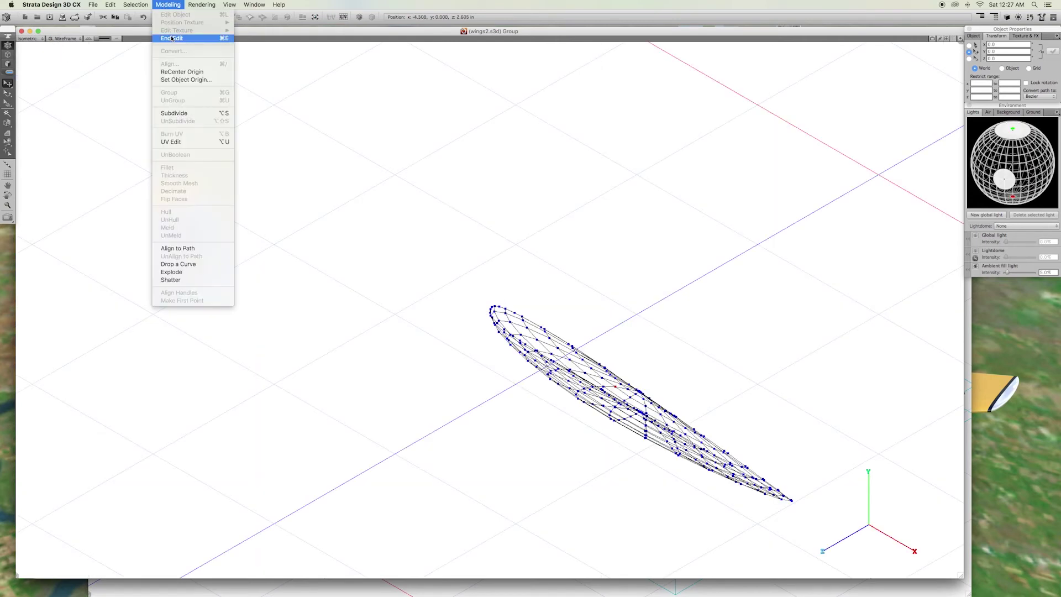
left_click(183, 38)
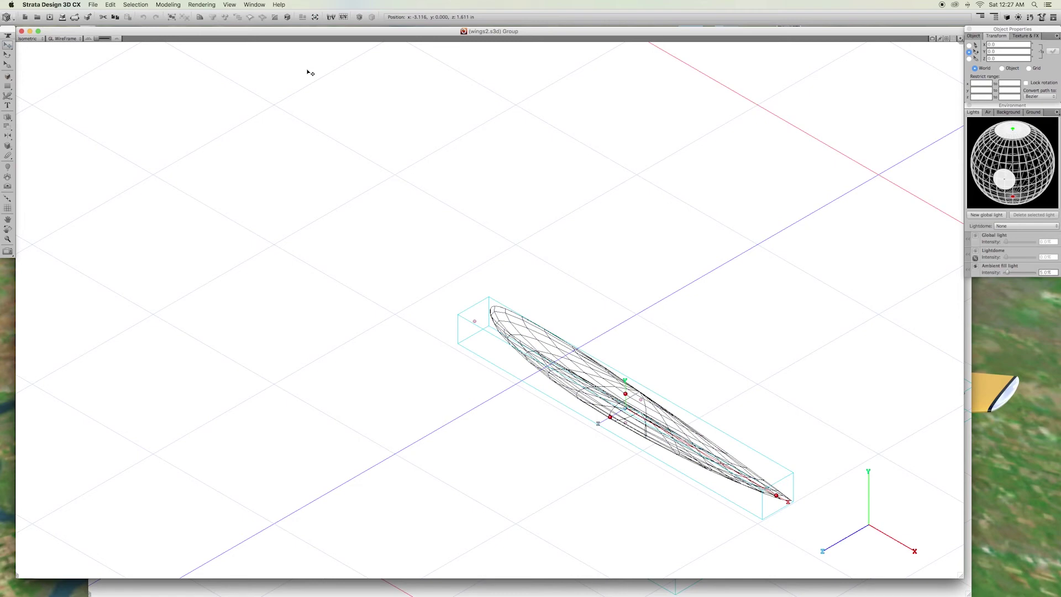
- Clear the tip cap from view, skin the wing from the large root airfoil rib to the small tip rib, and show the cap again
key("super+0")
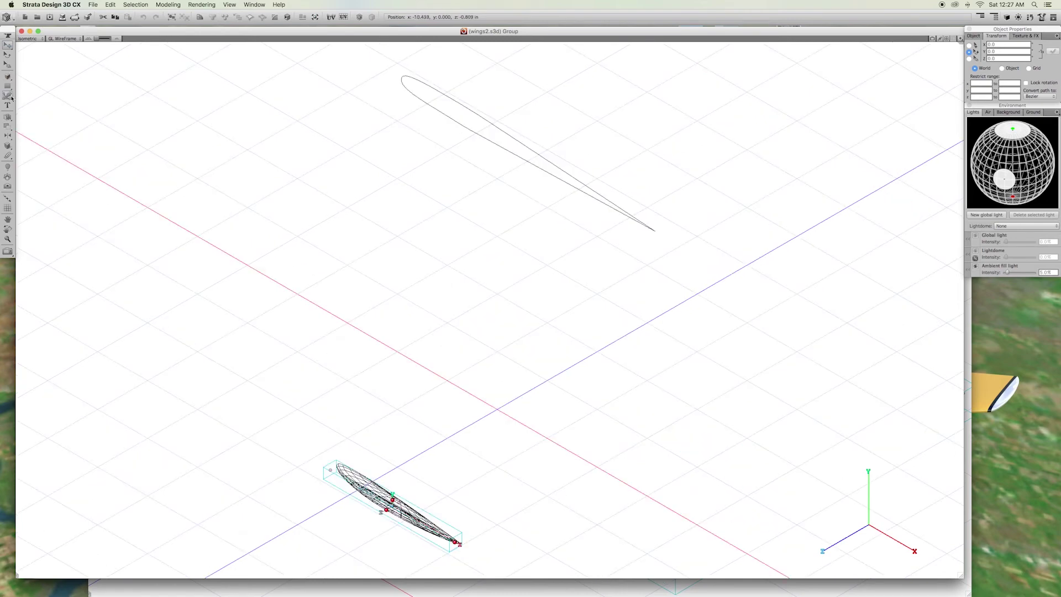
left_click(7, 117)
key("Delete")
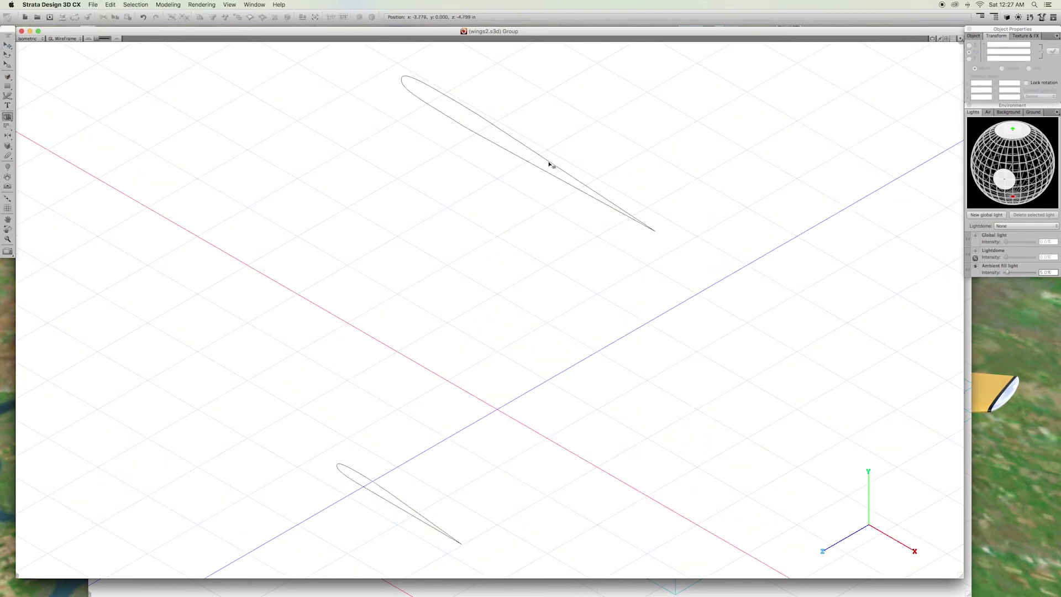
left_click(549, 164)
left_click(393, 488)
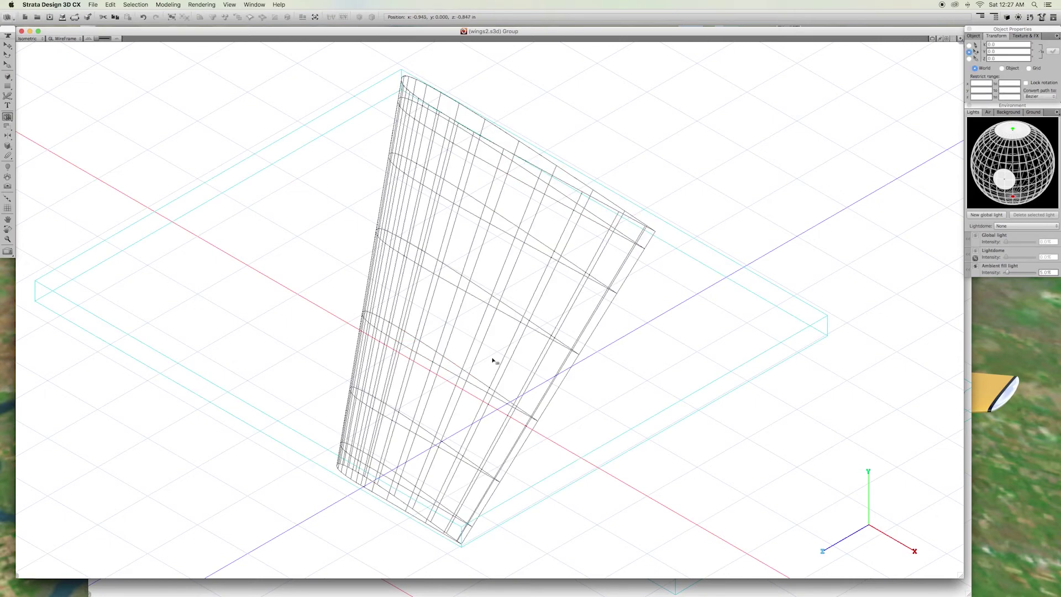
key("super+shift+h")
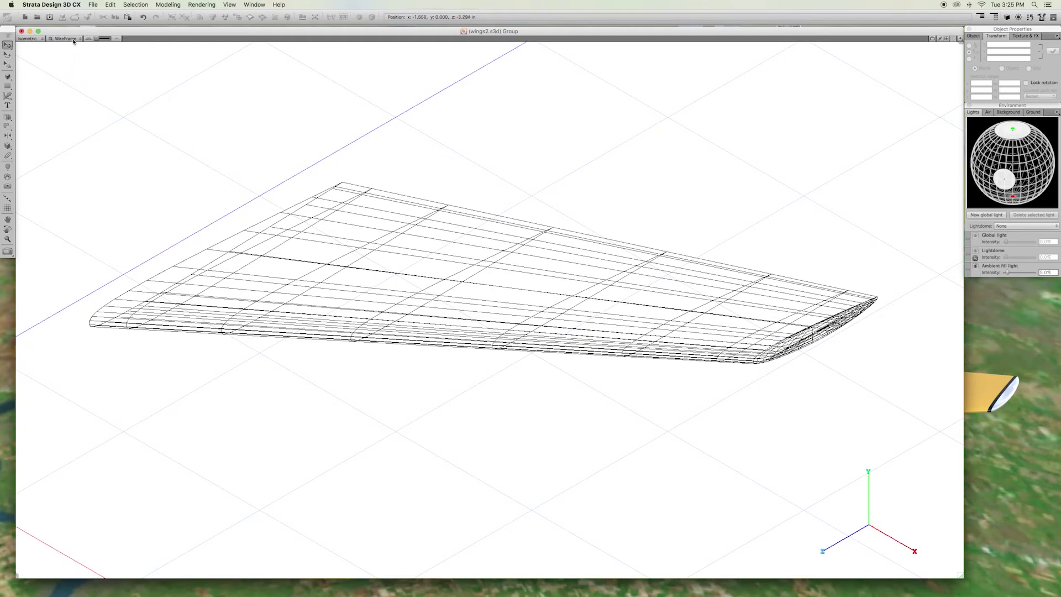
- Display the wing in GL Flat shading and examine its root face and rounded tip from several angles
left_click(73, 40)
mouse_move(77, 46)
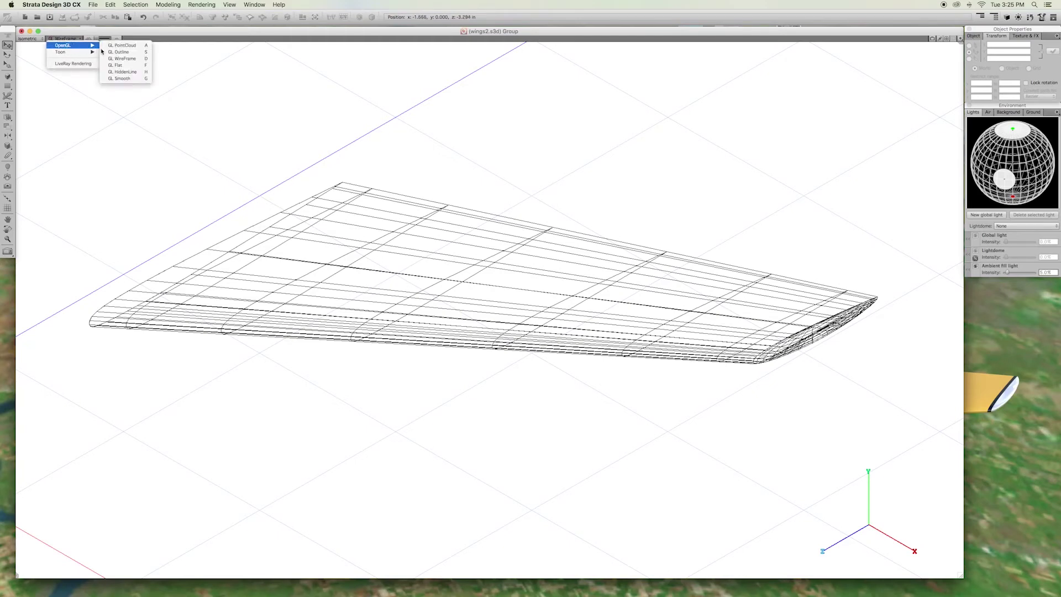
left_click(129, 66)
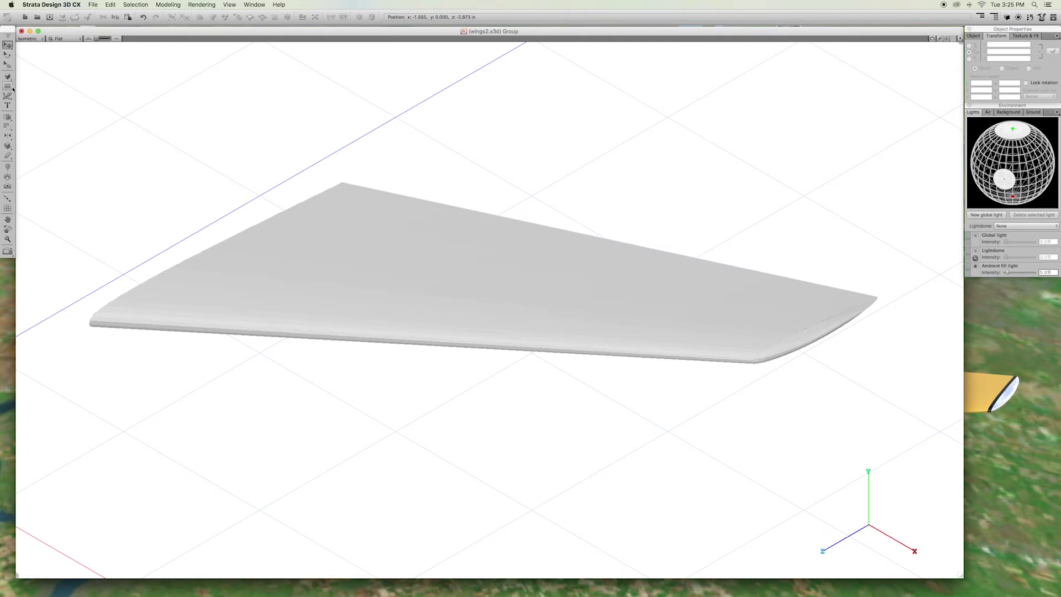
left_click(8, 229)
left_click_drag(289, 417, 473, 426)
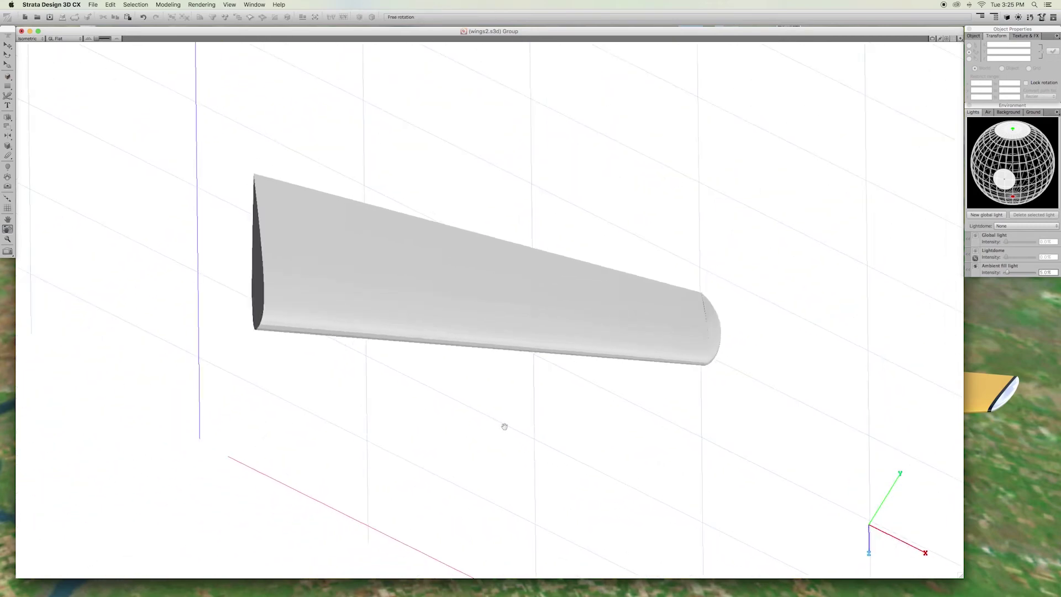
left_click_drag(505, 426, 230, 287)
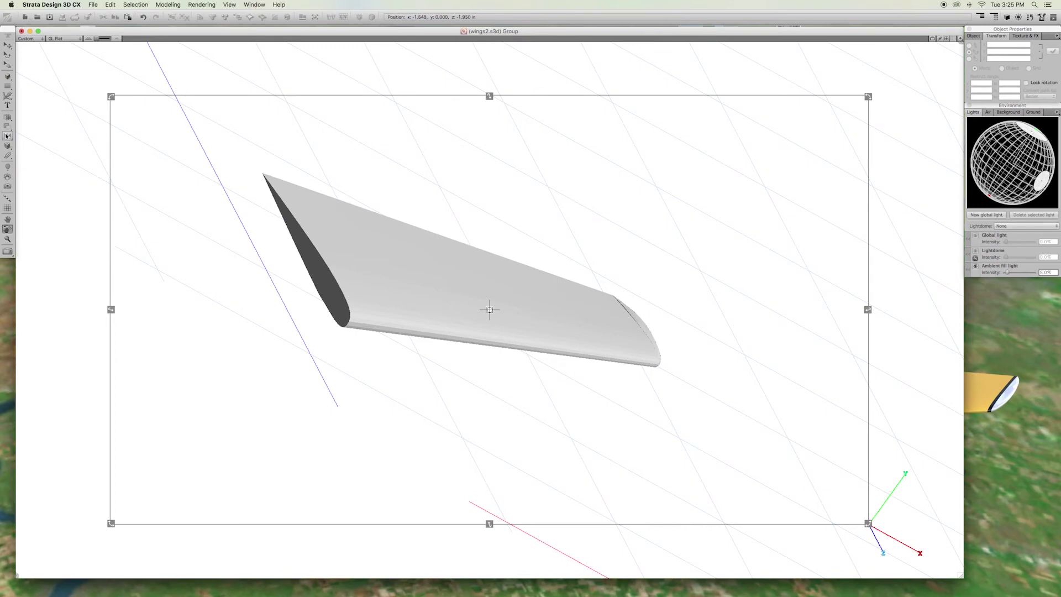
- Mirror the wing across its root face and set the mirrored copy's X position to -1.68
left_click(7, 135)
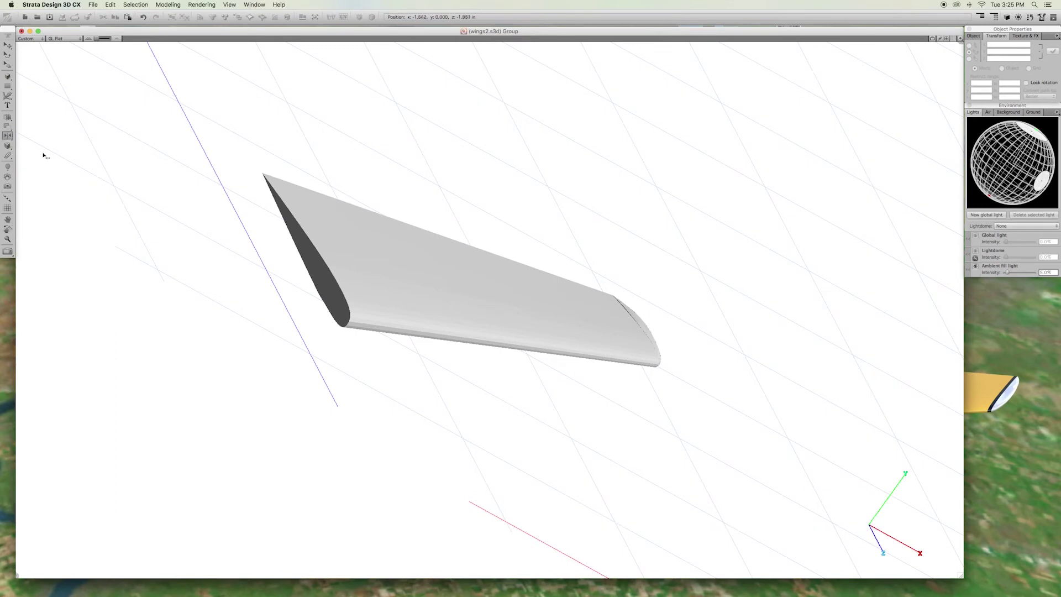
left_click(311, 262)
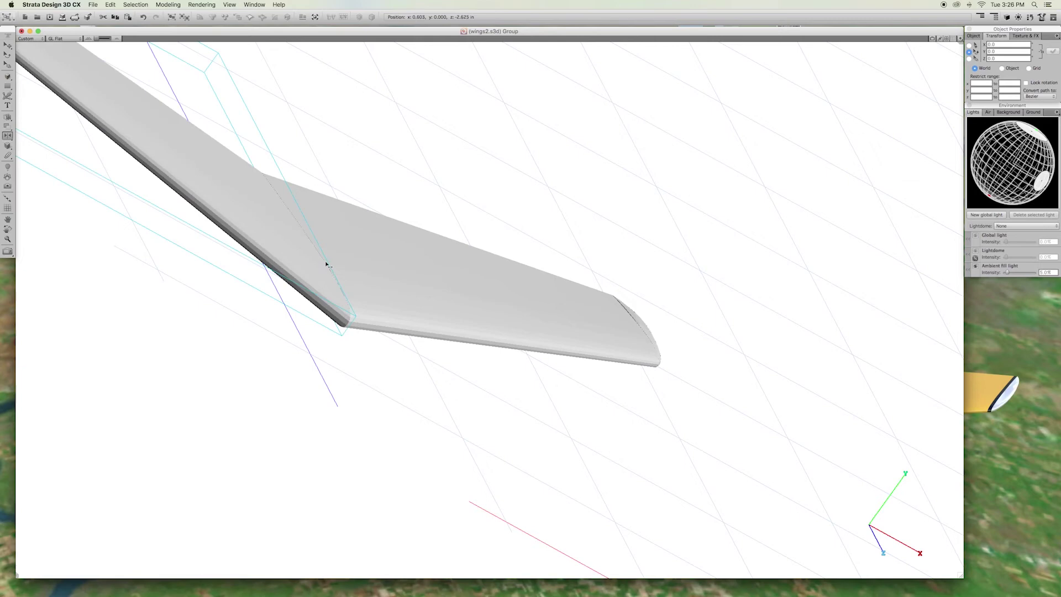
left_click(34, 39)
left_click(28, 47)
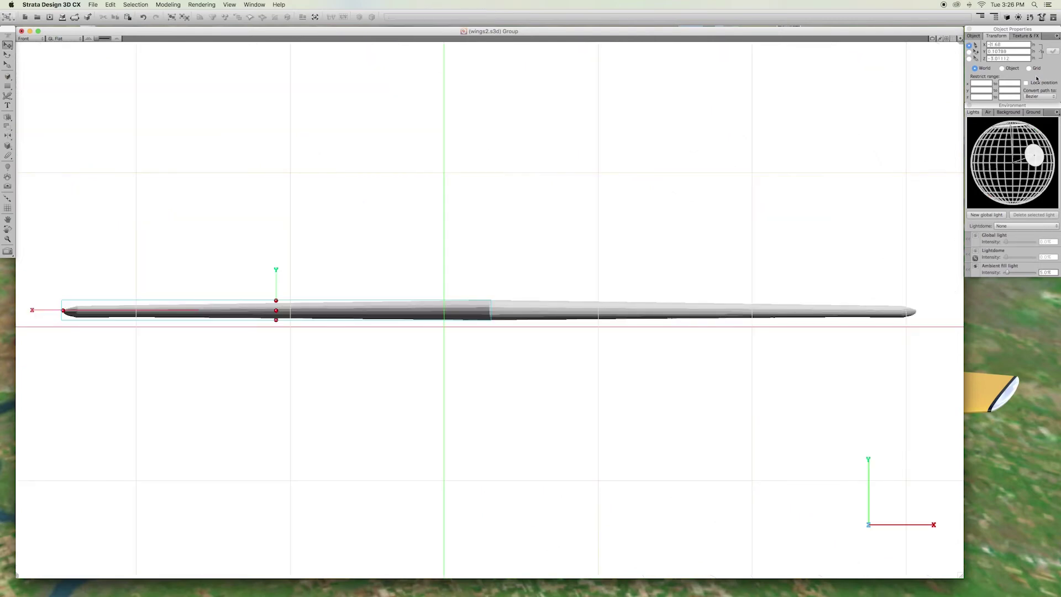
key("Return")
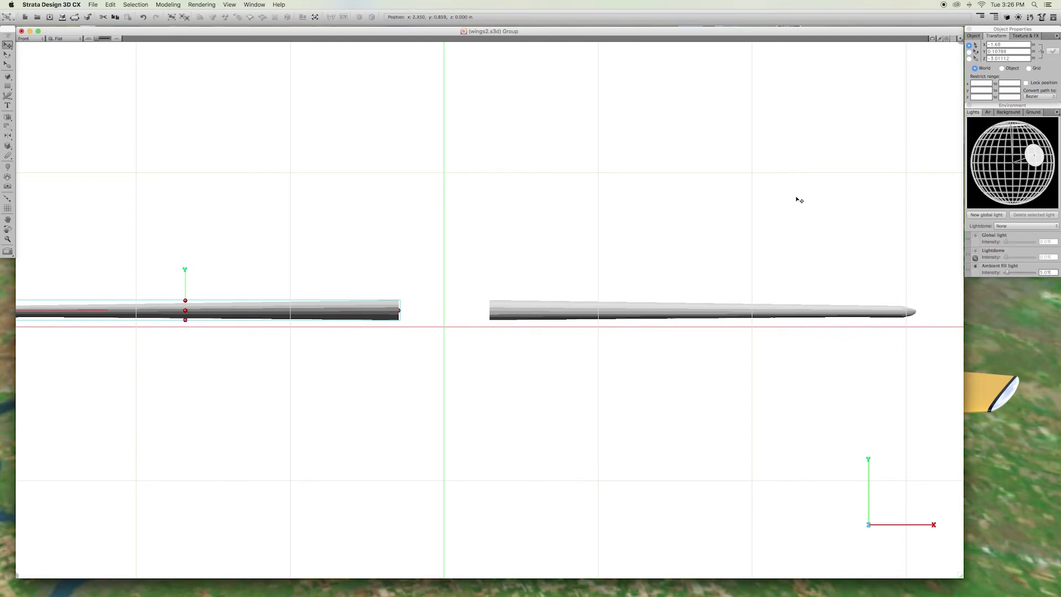
- Rotate the original wing in the front view to raise its tip, setting its Z rotation to 3
left_click(522, 313)
key("r")
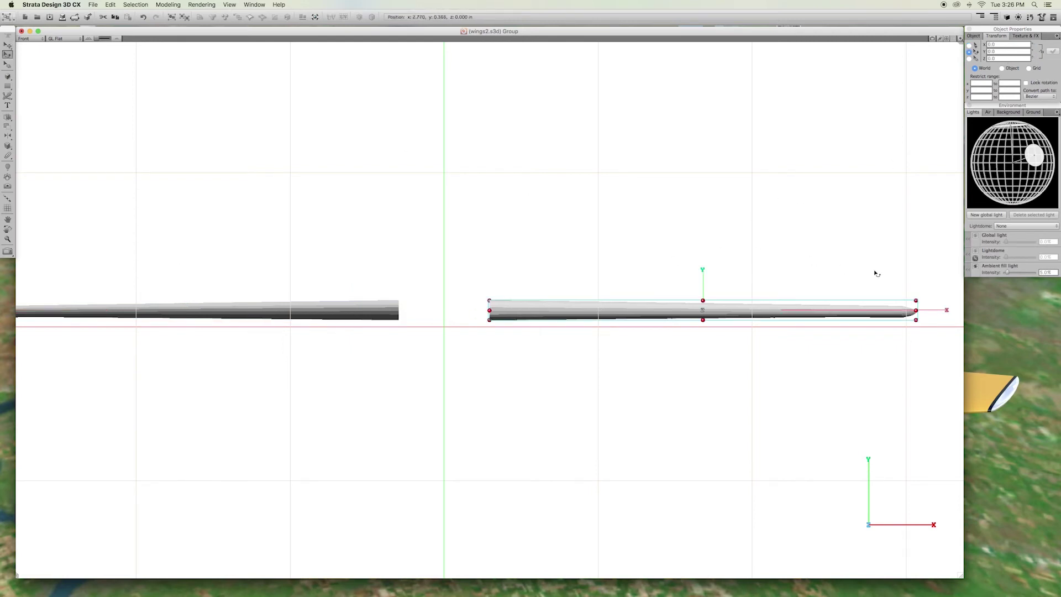
left_click_drag(918, 301, 924, 295)
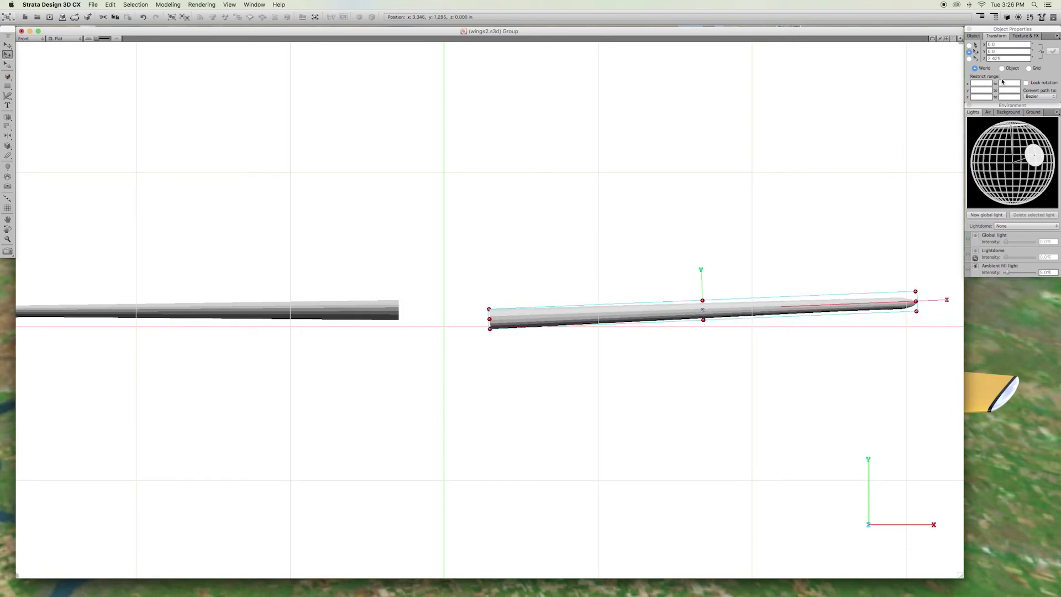
double_click(1003, 58)
type("3")
key("Return")
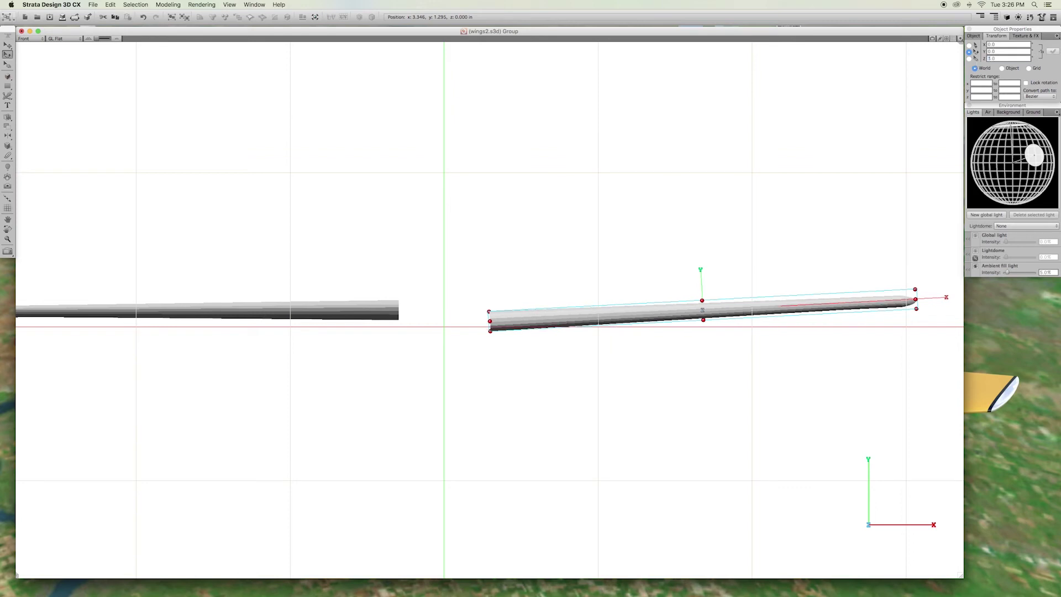
- Set the mirrored wing's Z rotation to -3 to match the opposite wing's upward tilt
left_click(368, 312)
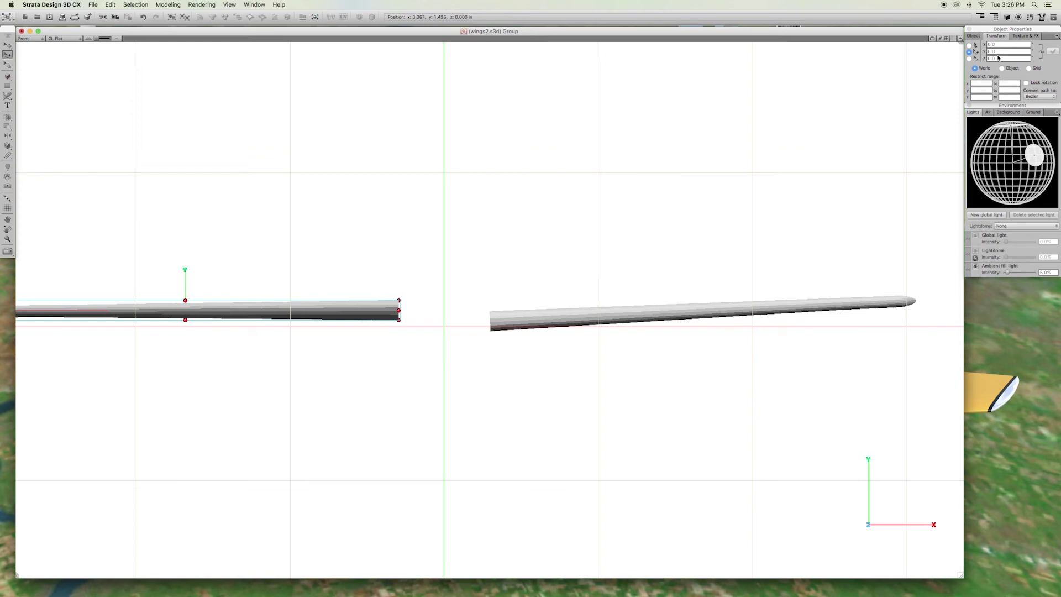
left_click_drag(999, 58, 985, 62)
type("-3")
key("Return")
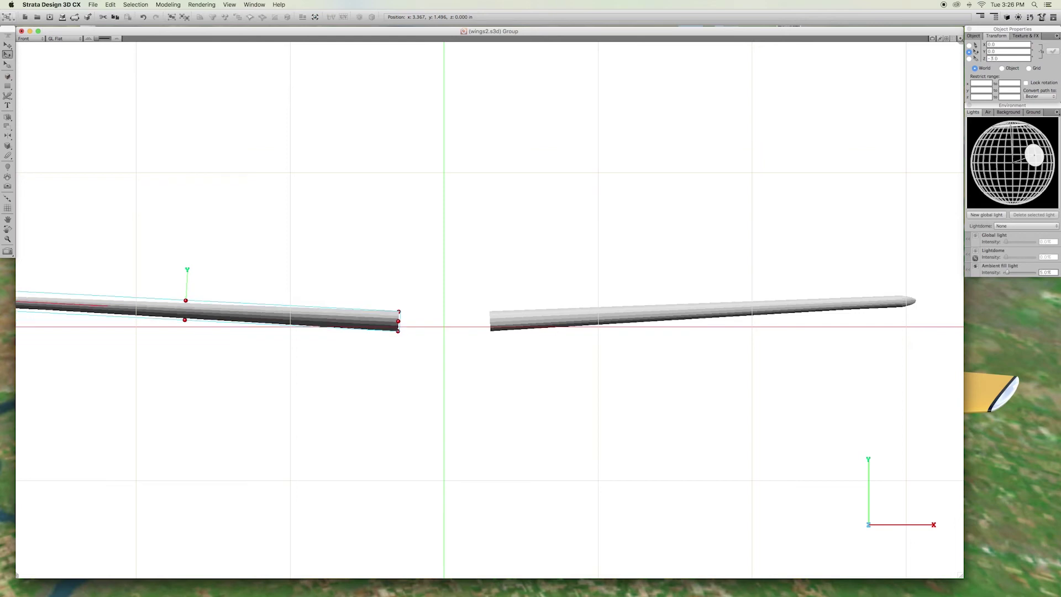
left_click(32, 39)
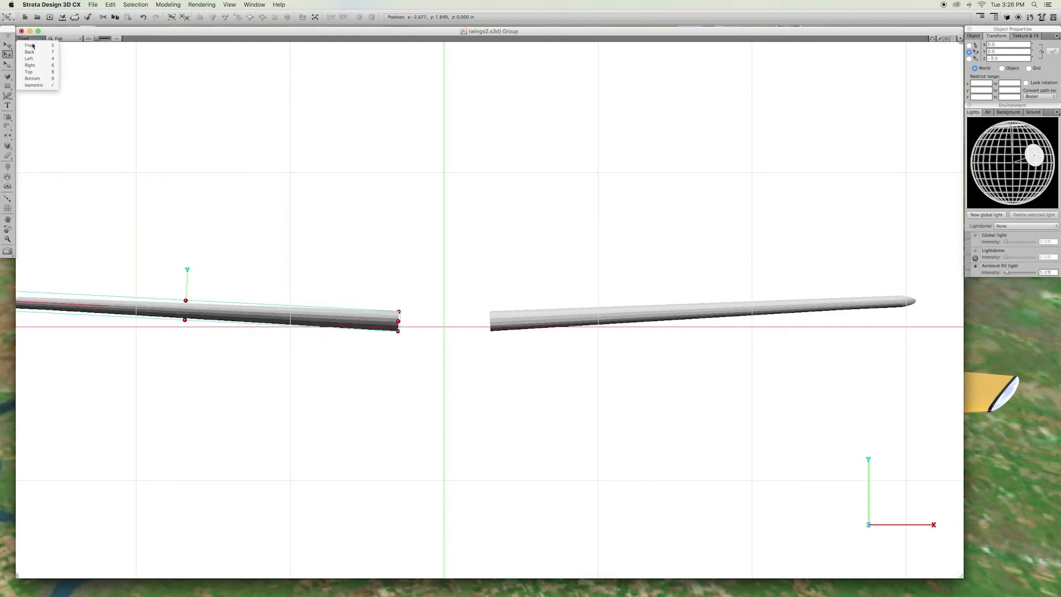
left_click(34, 85)
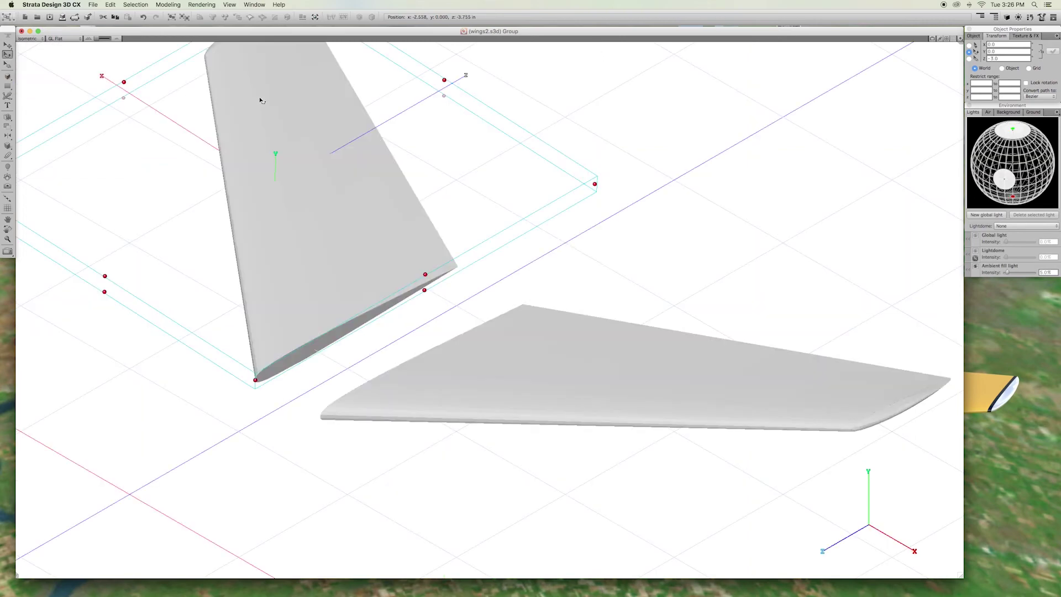
key("super+0")
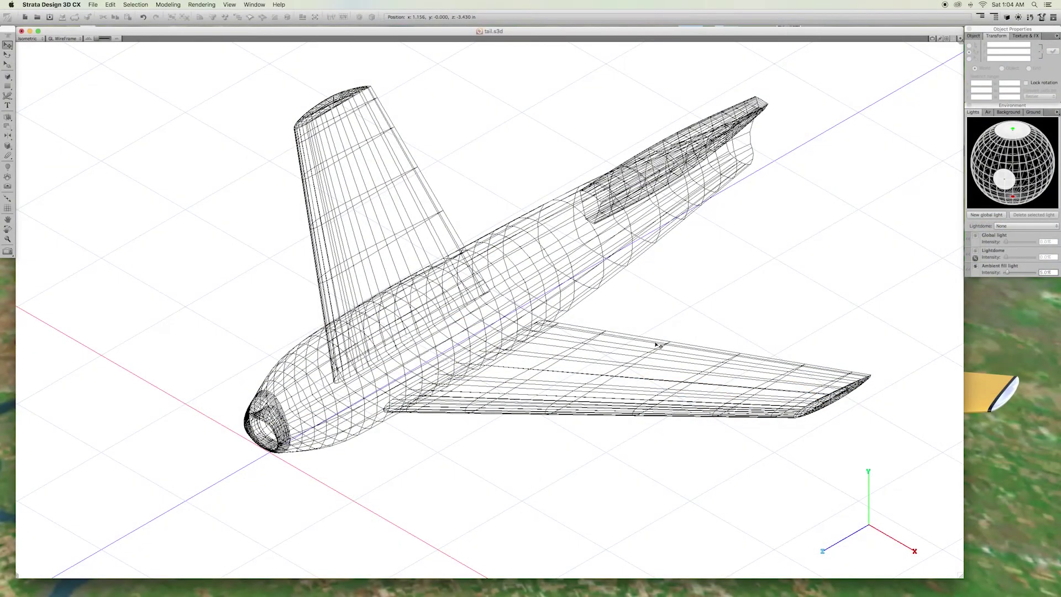
- Paste the vertical tail fin onto the rear fuselage and render a snapshot of the tail area
key("super+v")
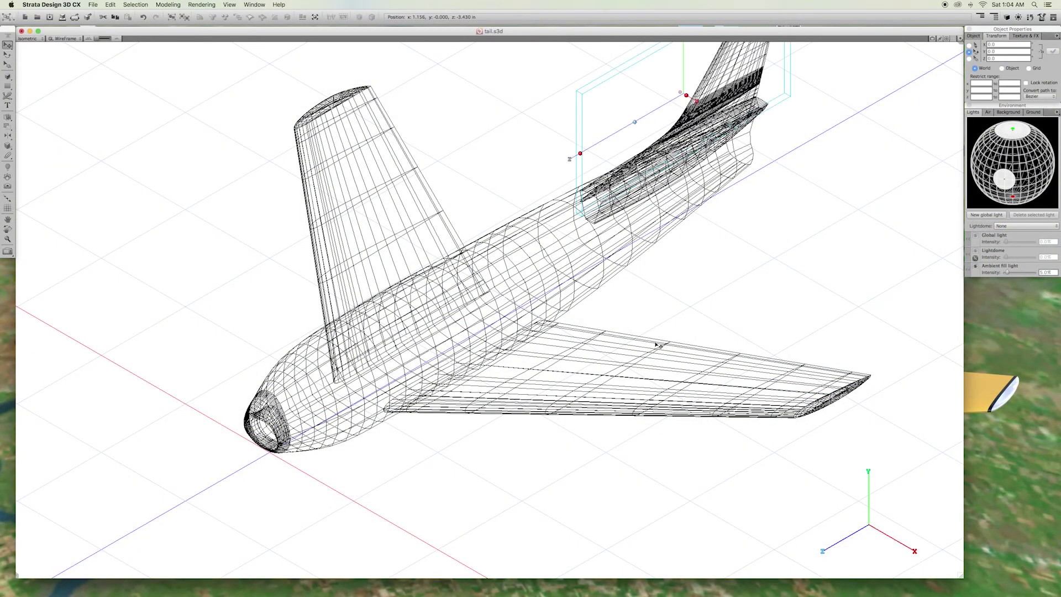
key("super+f")
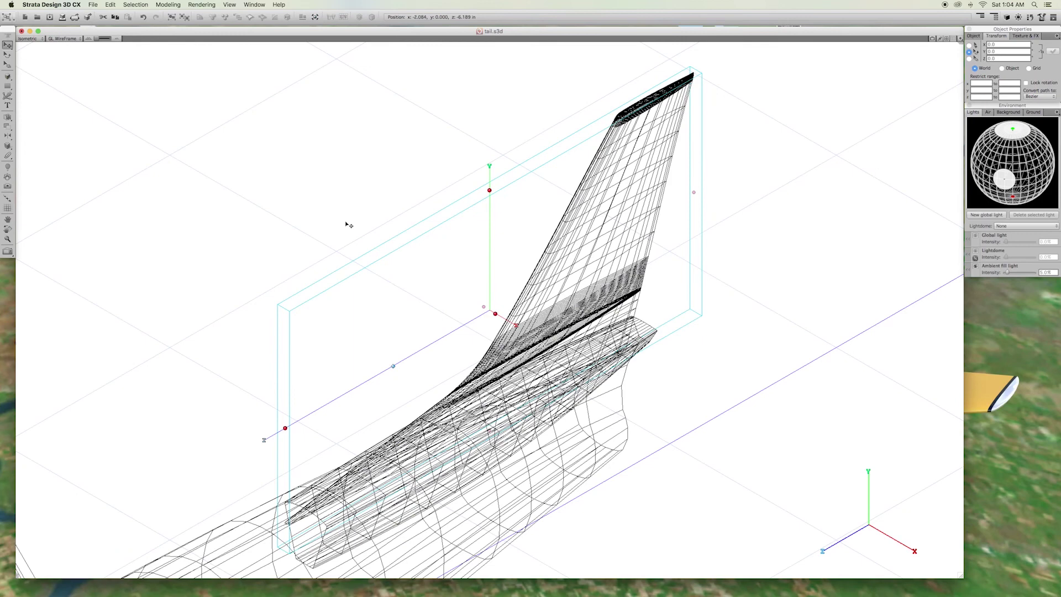
left_click(8, 251)
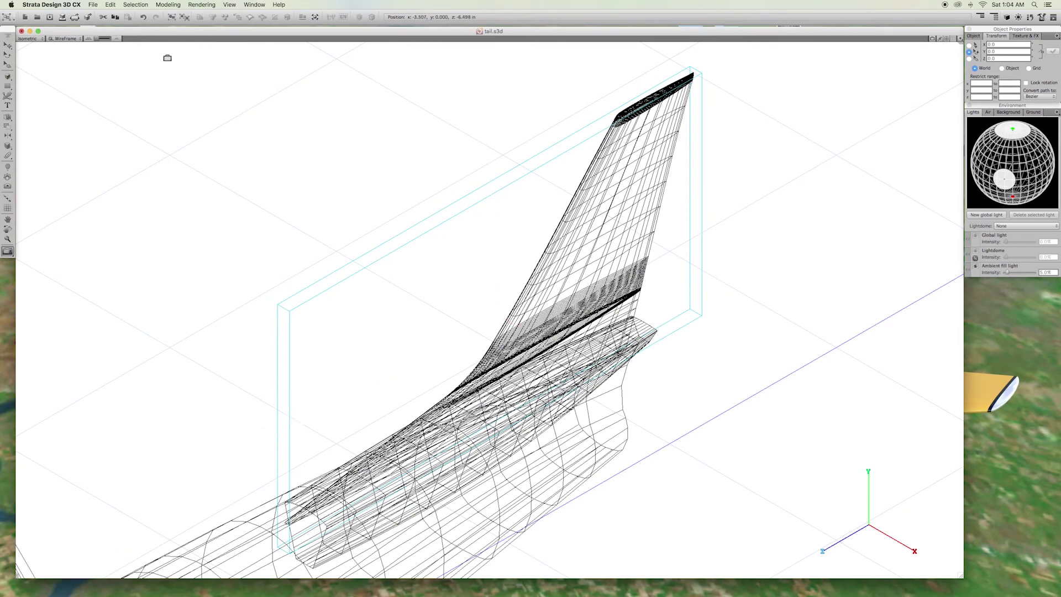
left_click_drag(151, 58, 810, 531)
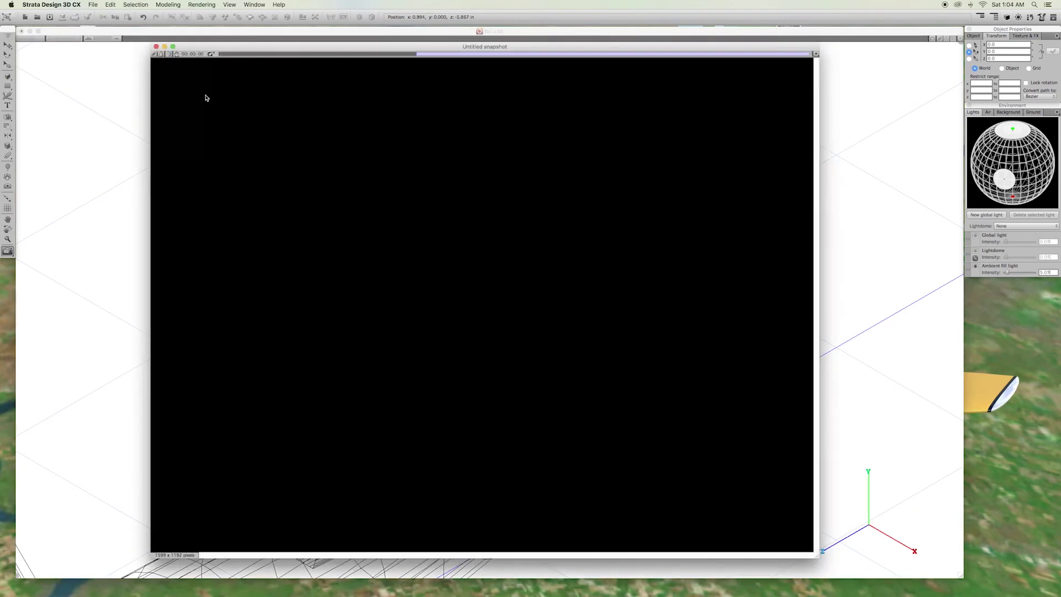
left_click(156, 47)
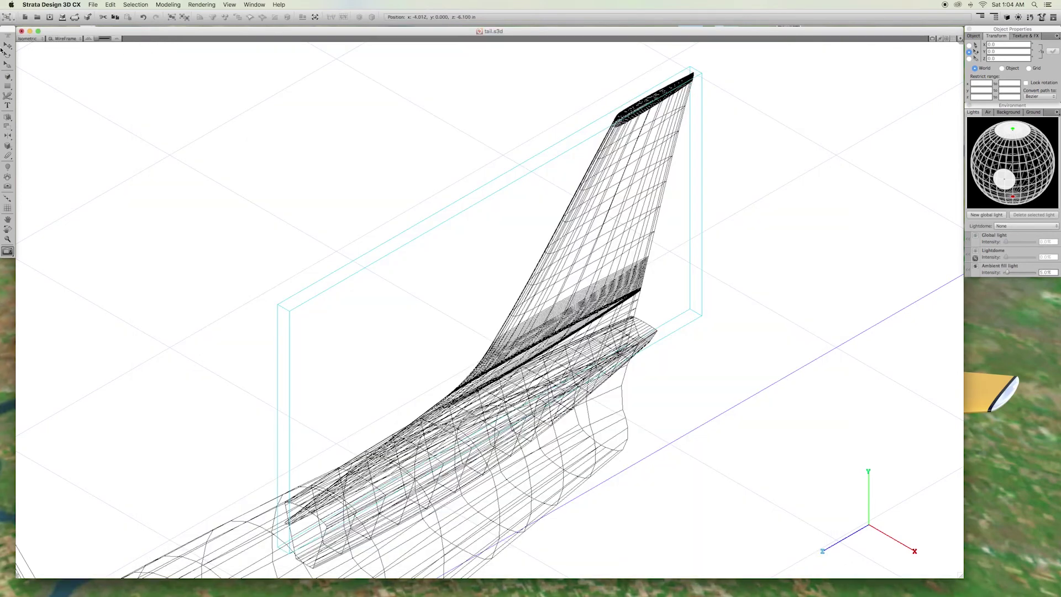
- Open the tail fin group for editing and unskin its lower sections into separate airfoil ribs
double_click(586, 198)
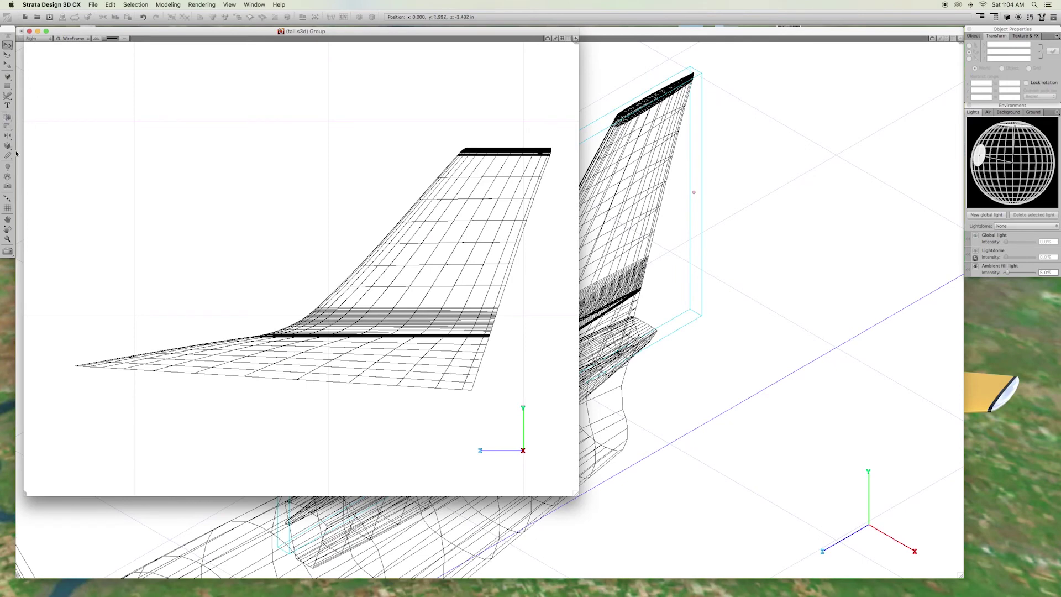
left_click(6, 117)
left_click(301, 365)
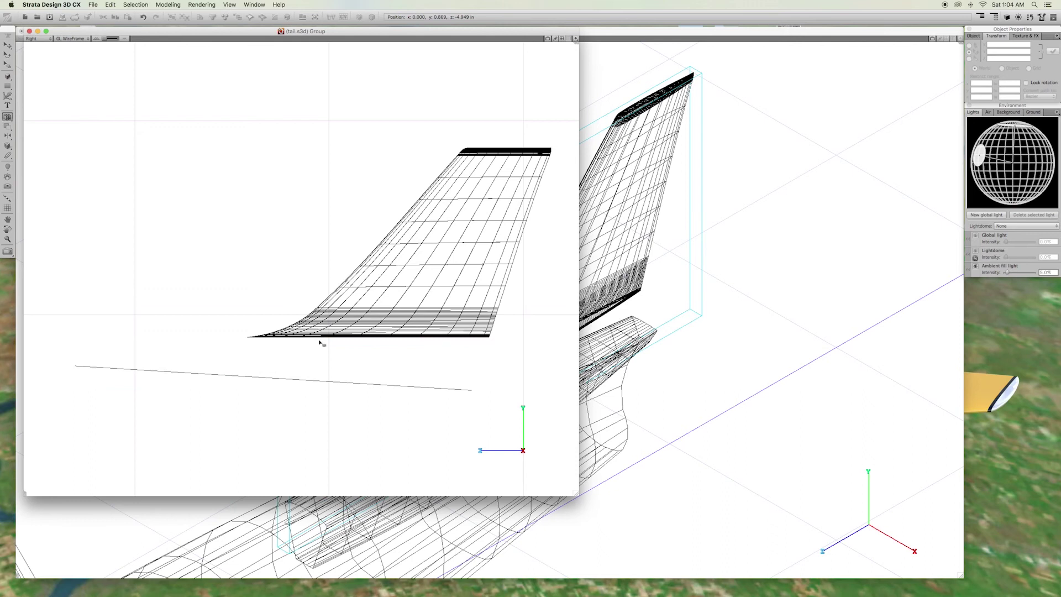
left_click(326, 333)
left_click(329, 335)
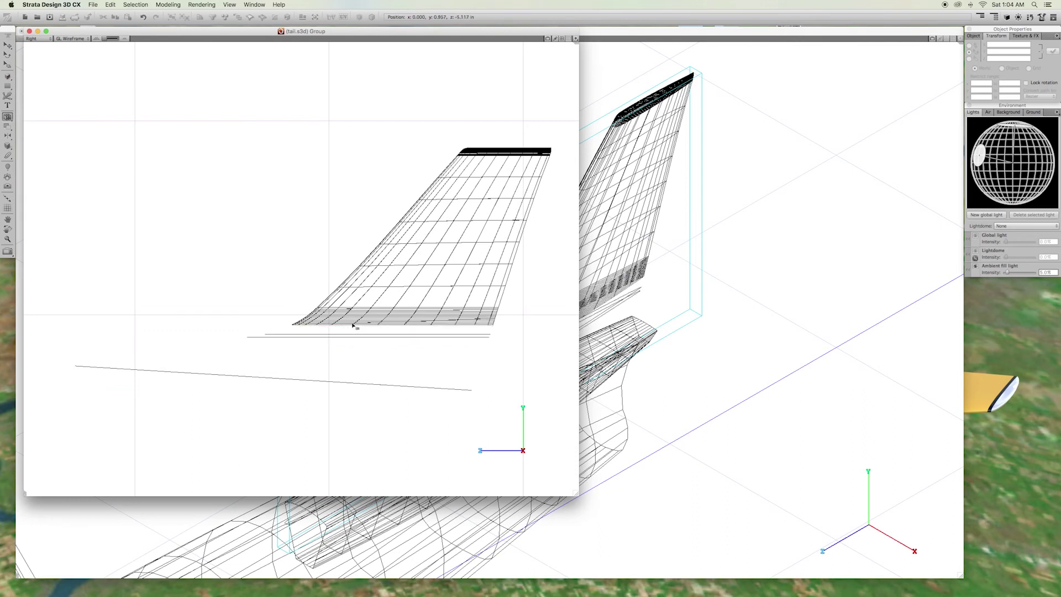
left_click(349, 320)
left_click(351, 312)
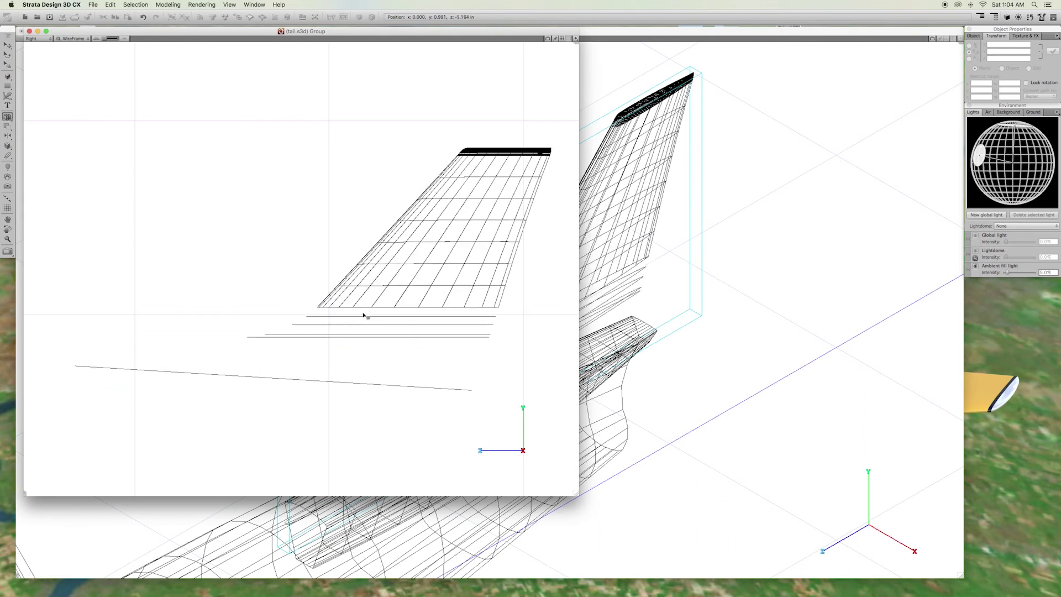
- Unskin the fin's tall main panel and its tip sections so that only the ribs remain
left_click_drag(363, 316, 477, 154)
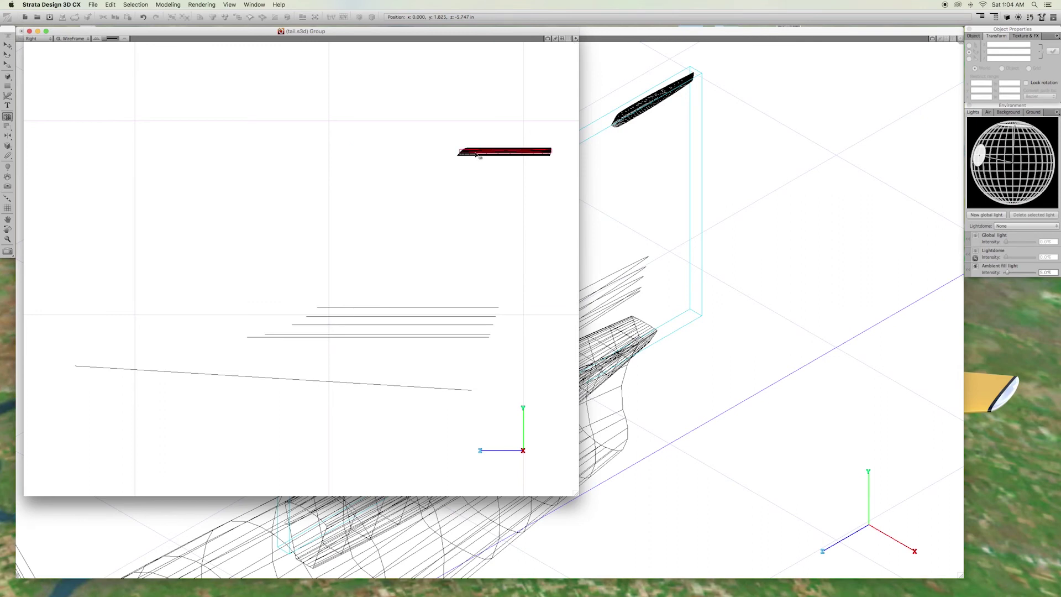
left_click(474, 152)
left_click(473, 155)
left_click(471, 150)
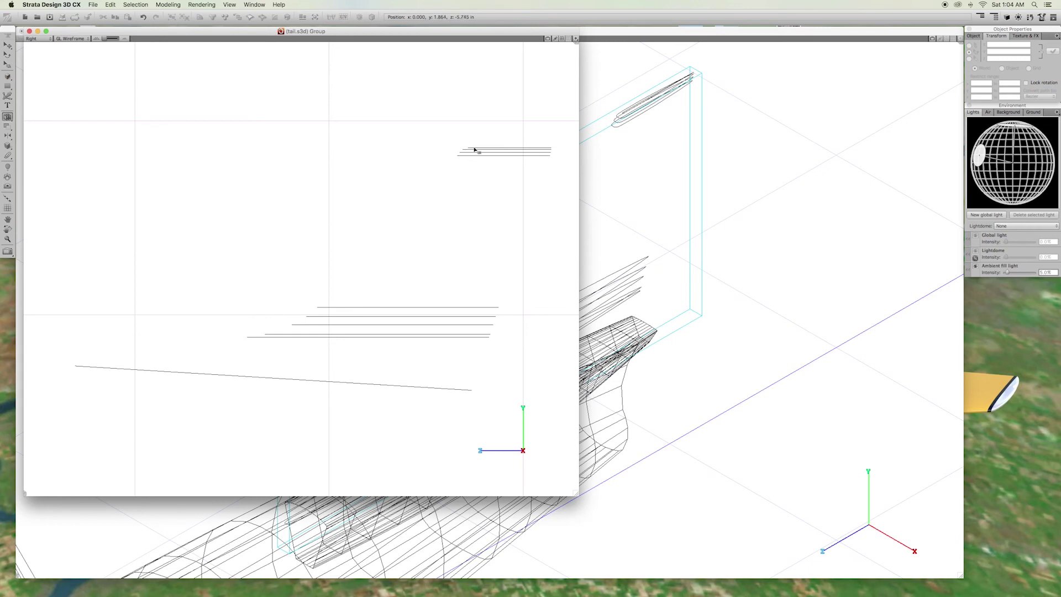
- Skin the fin's base section from the long slanted root rib to the rib directly above it
left_click(38, 38)
left_click(44, 87)
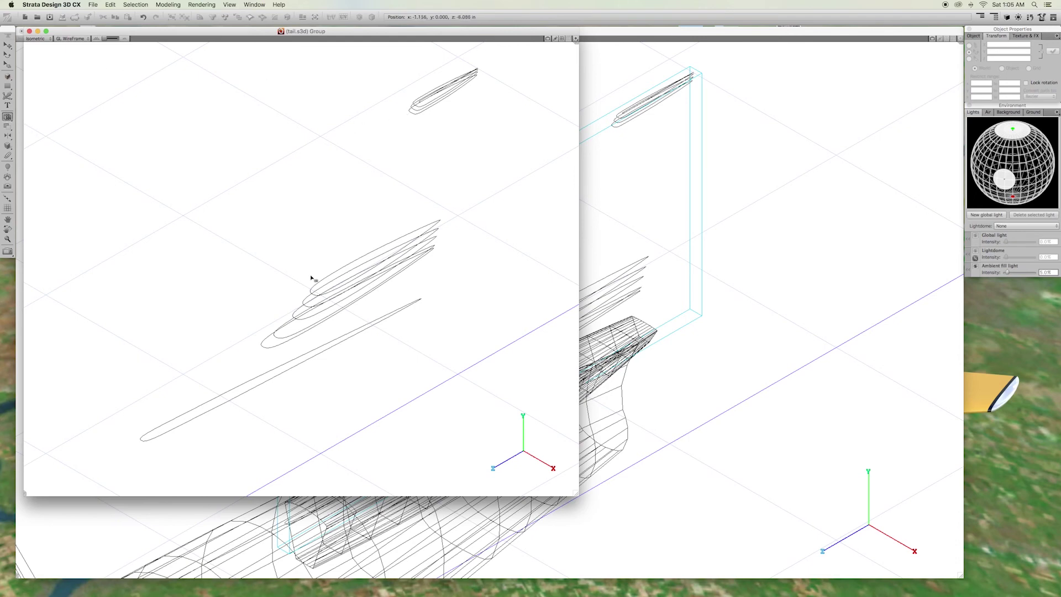
left_click(260, 379)
left_click(277, 346, "shift")
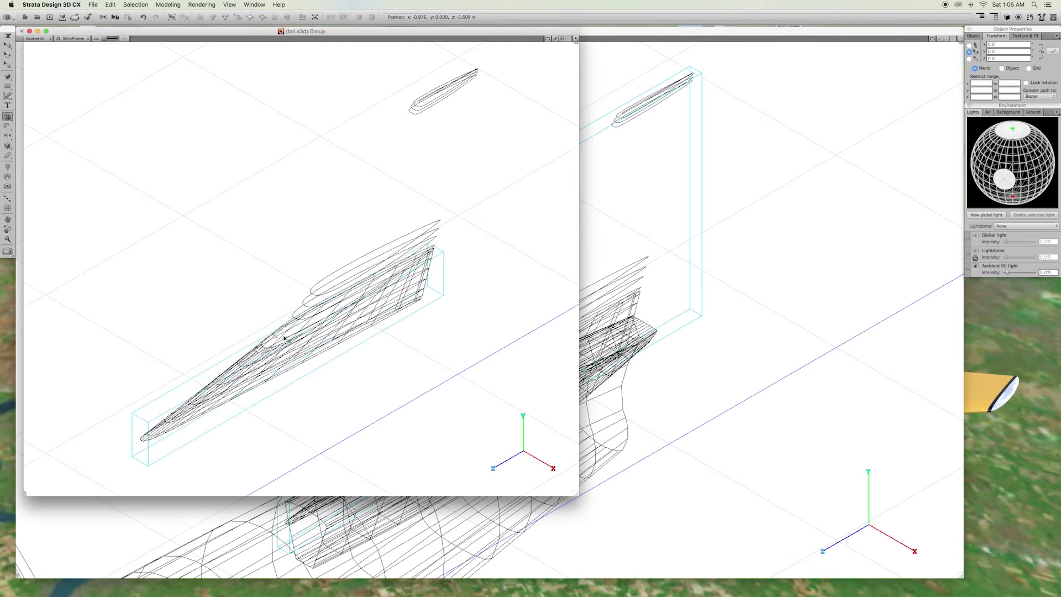
left_click(39, 40)
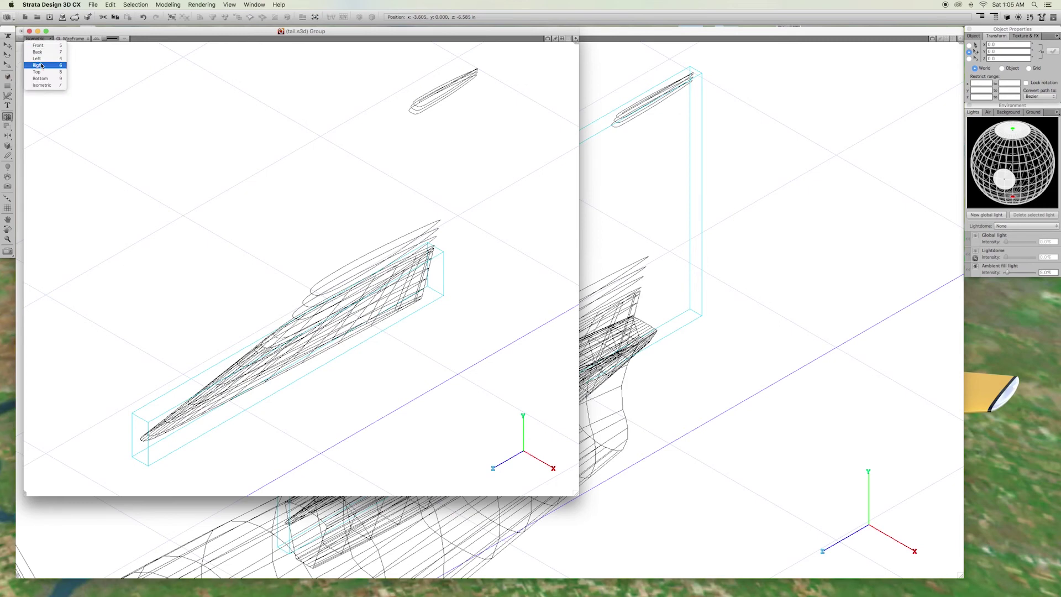
left_click(38, 65)
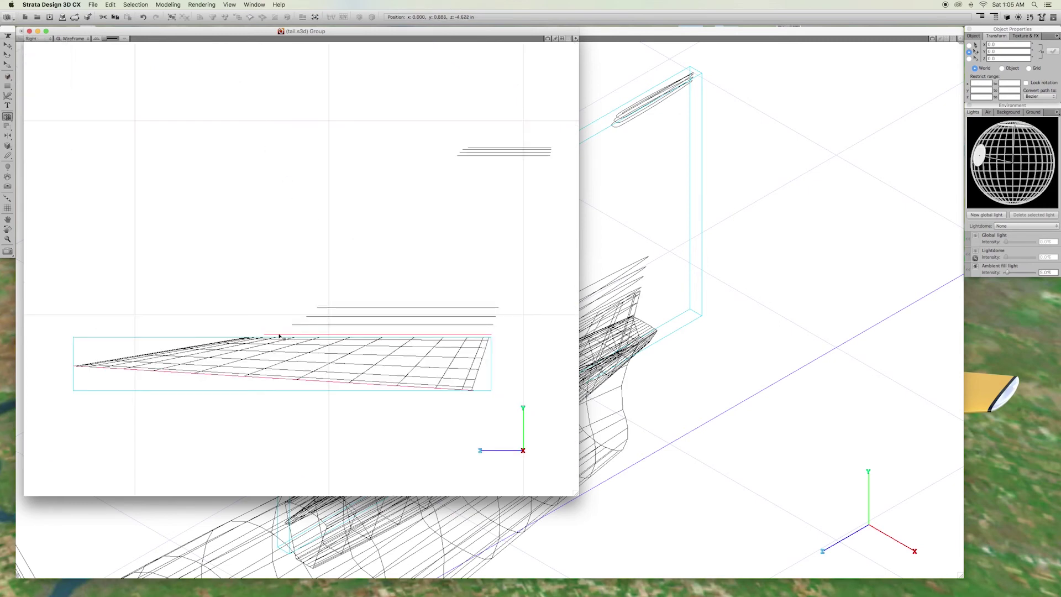
- Skin the fin's remaining ribs in order up through the tip, finish editing the group, and check the fin from the side
left_click(281, 334)
left_click(310, 325)
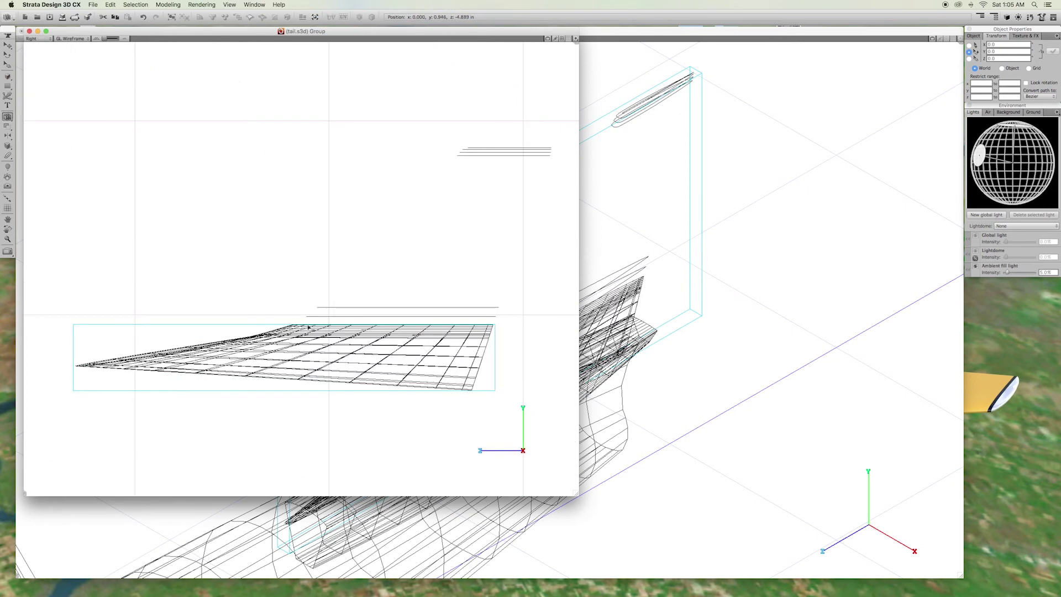
left_click_drag(322, 331, 476, 151)
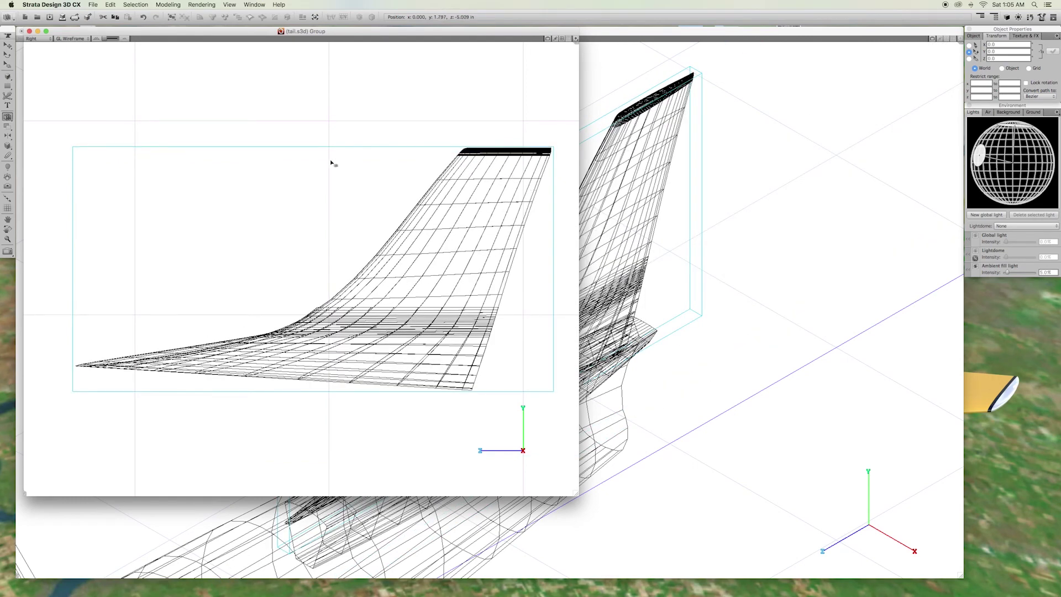
left_click(29, 32)
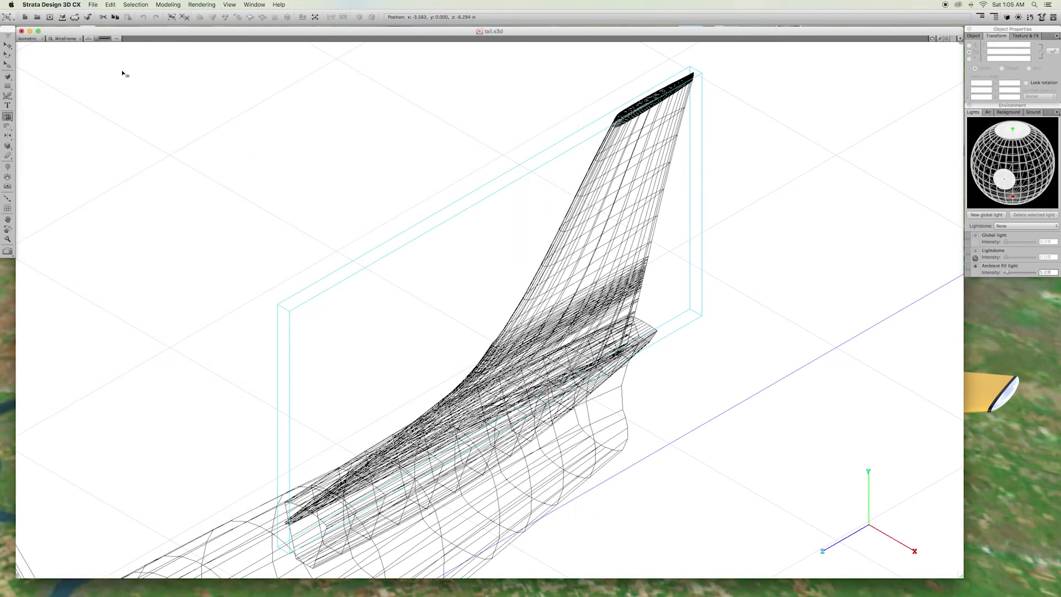
left_click(31, 39)
left_click(37, 67)
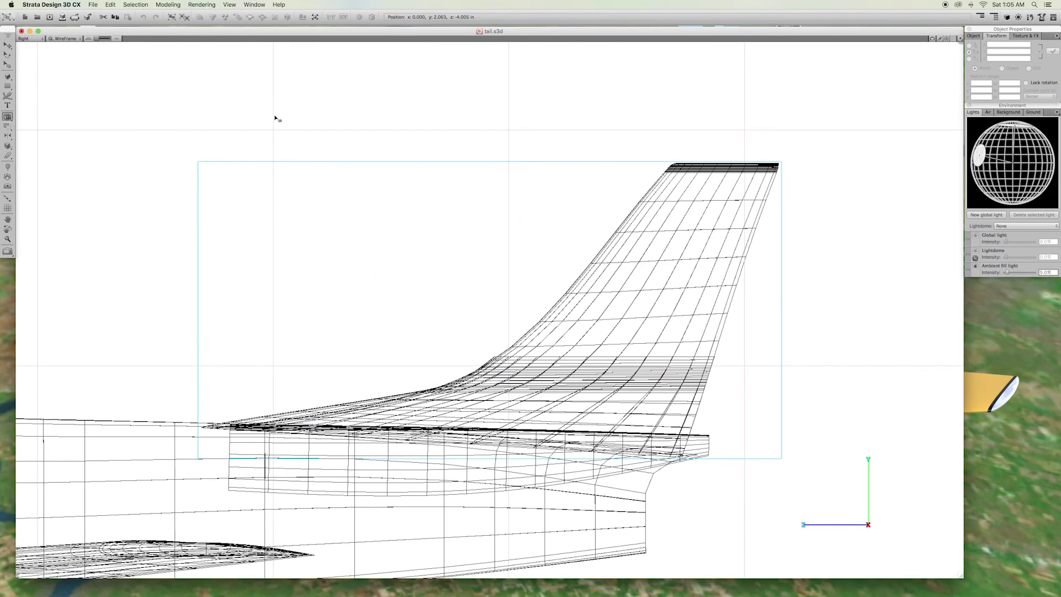
left_click(32, 40)
left_click(44, 88)
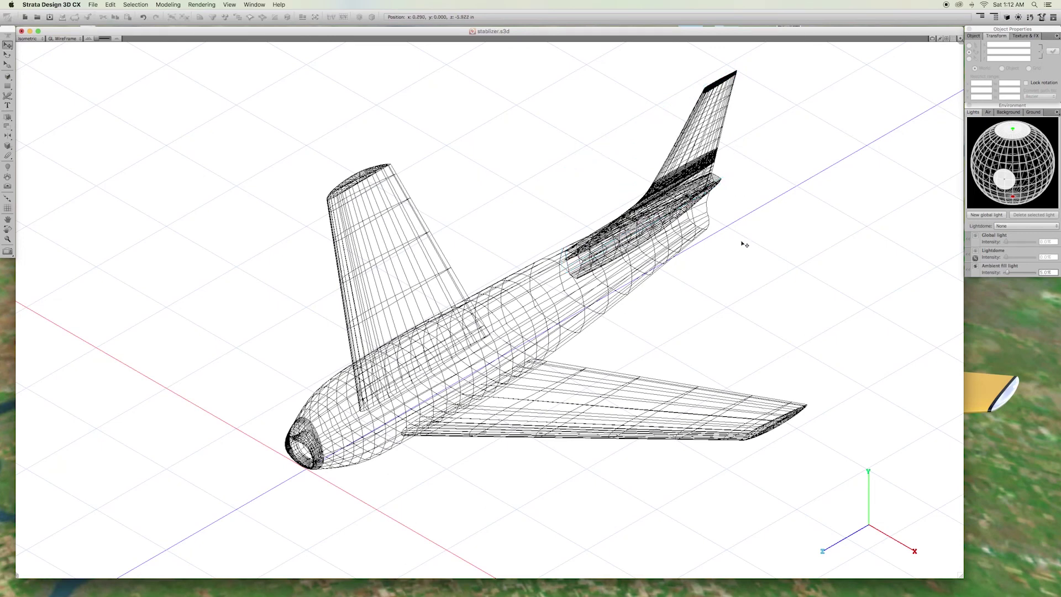
- Try pasting the finished horizontal stabilizer pair at the tail, and delete it
key("super+v")
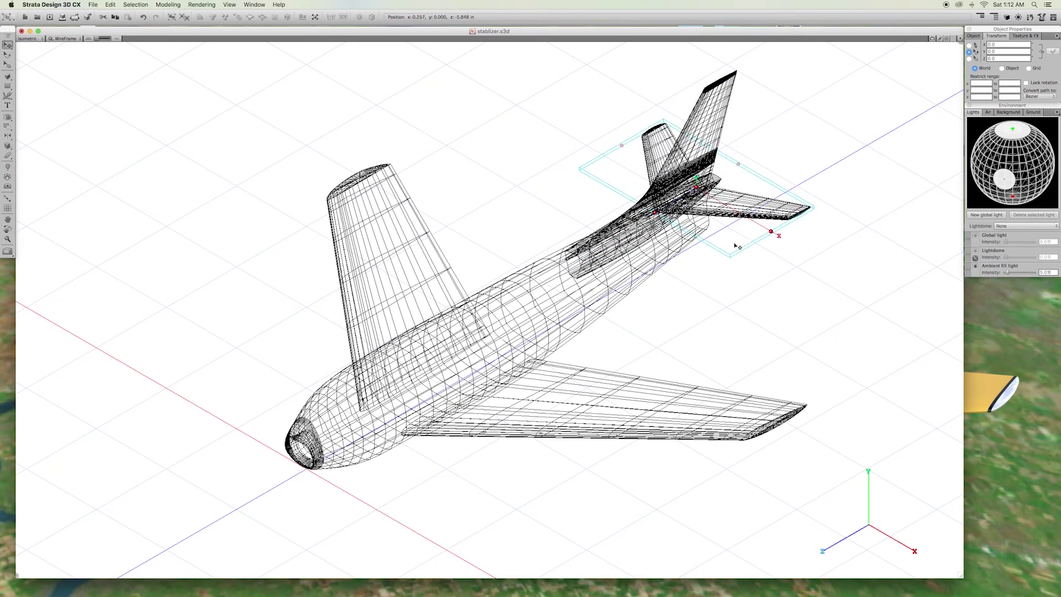
key("Delete")
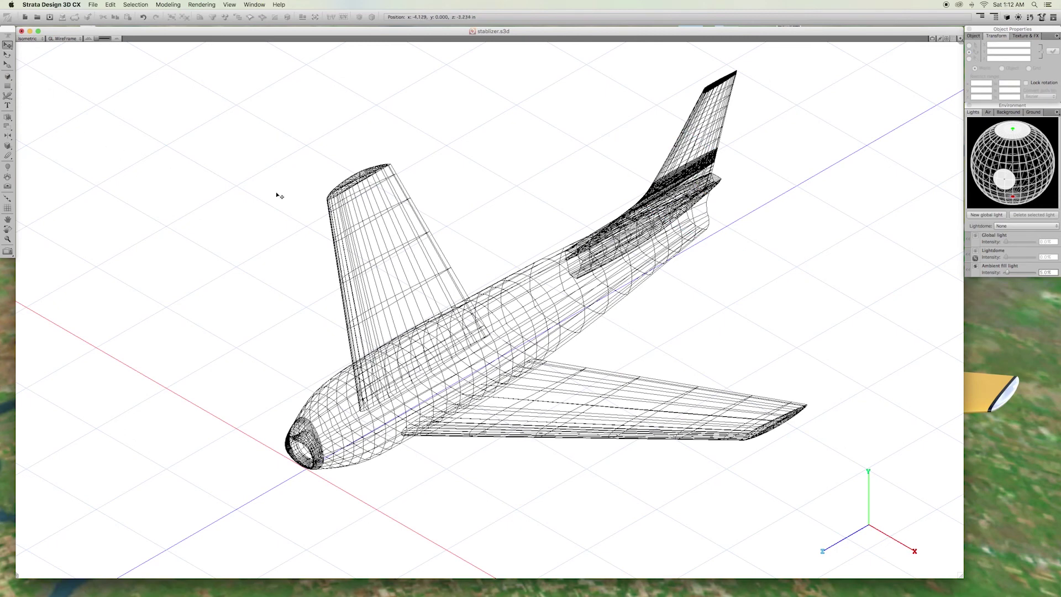
- Duplicate the main wing pair toward the tail and scale the copy down to horizontal stabilizer size
left_click(376, 271)
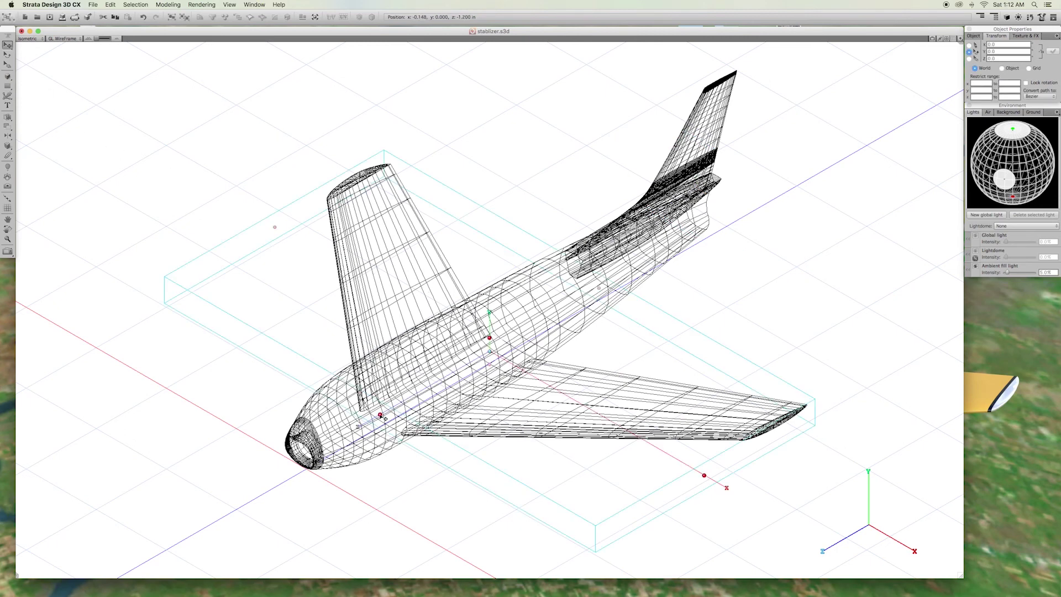
left_click_drag(380, 415, 637, 325)
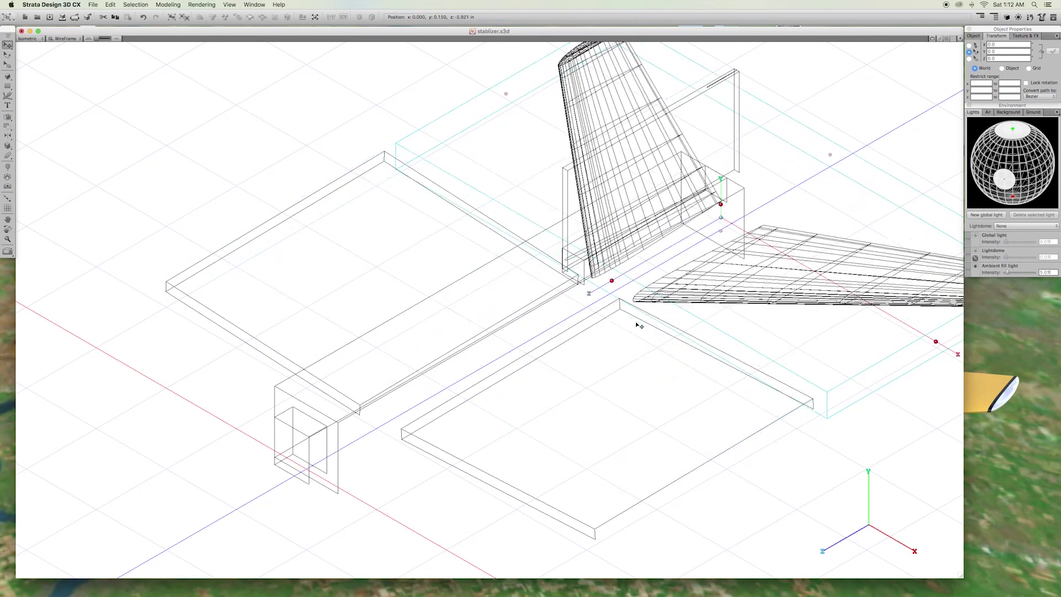
key("super+0")
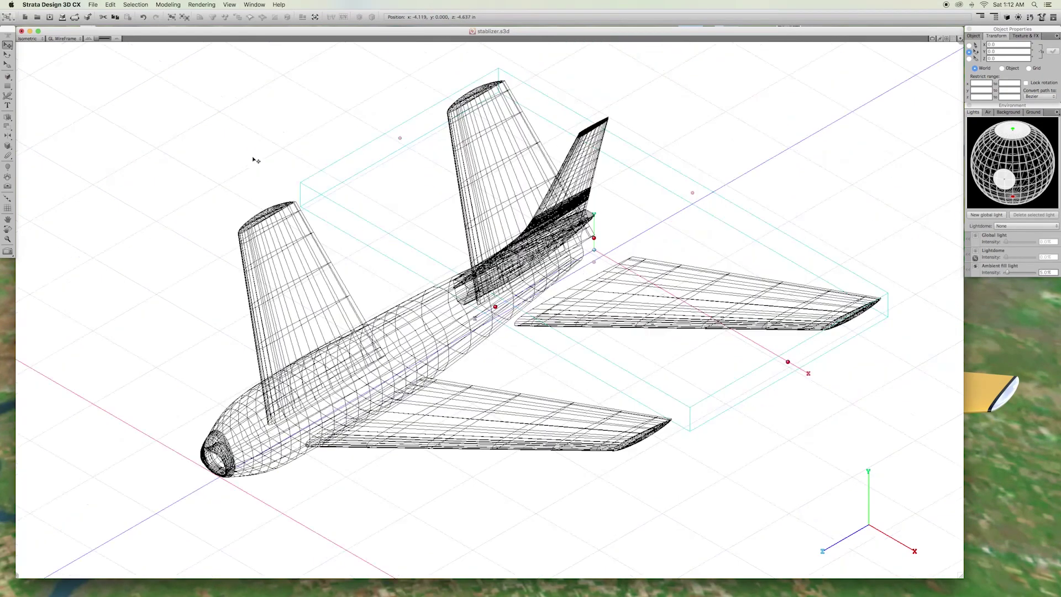
left_click(7, 64)
left_click_drag(888, 294, 681, 284)
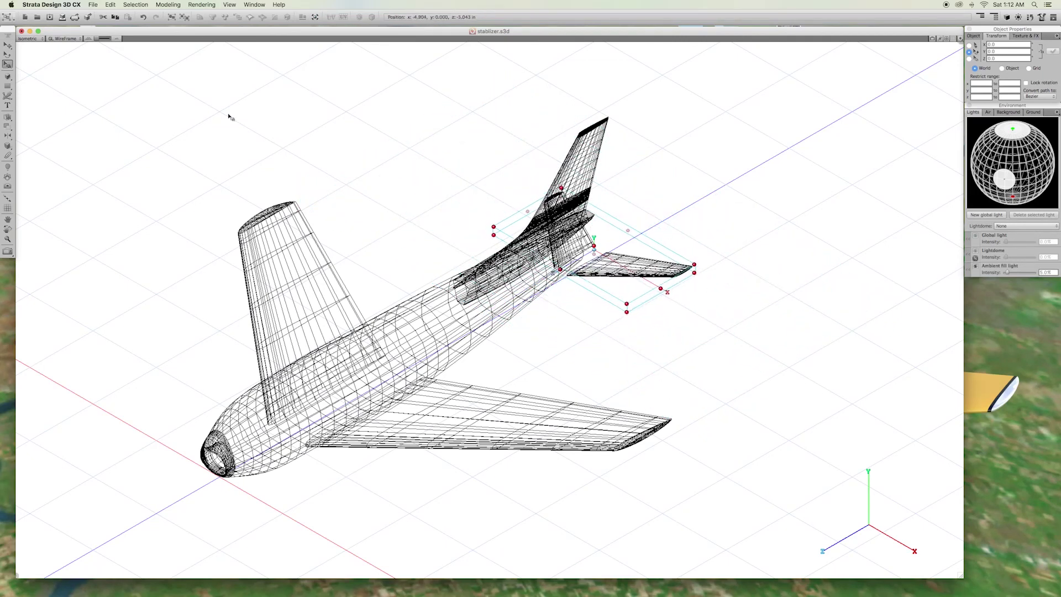
- Move the small stabilizer pair up and forward so it sits at the base of the tail fin, and fine-tune its position
left_click(32, 40)
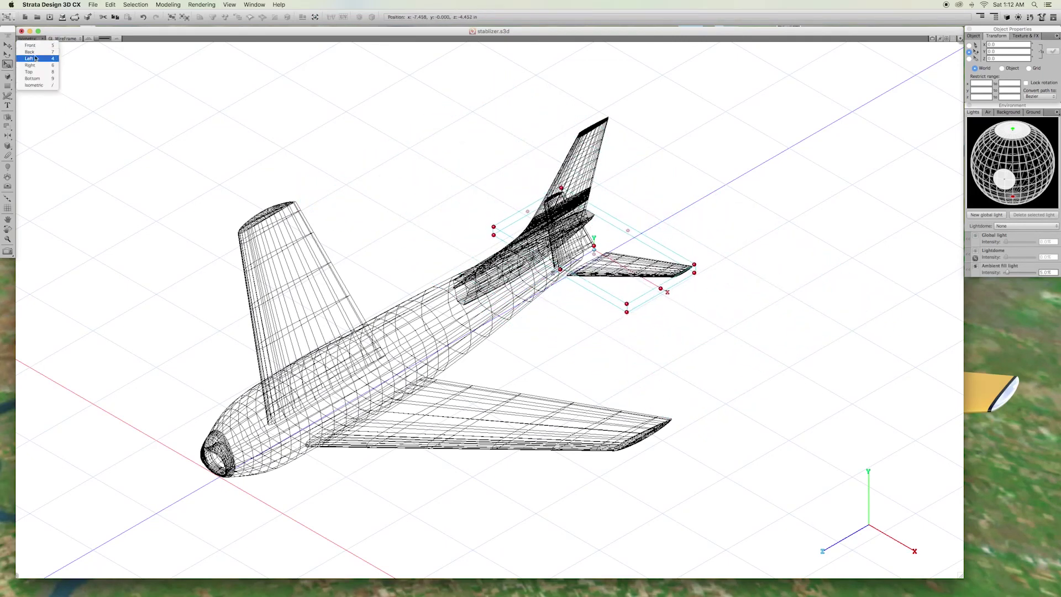
left_click(33, 67)
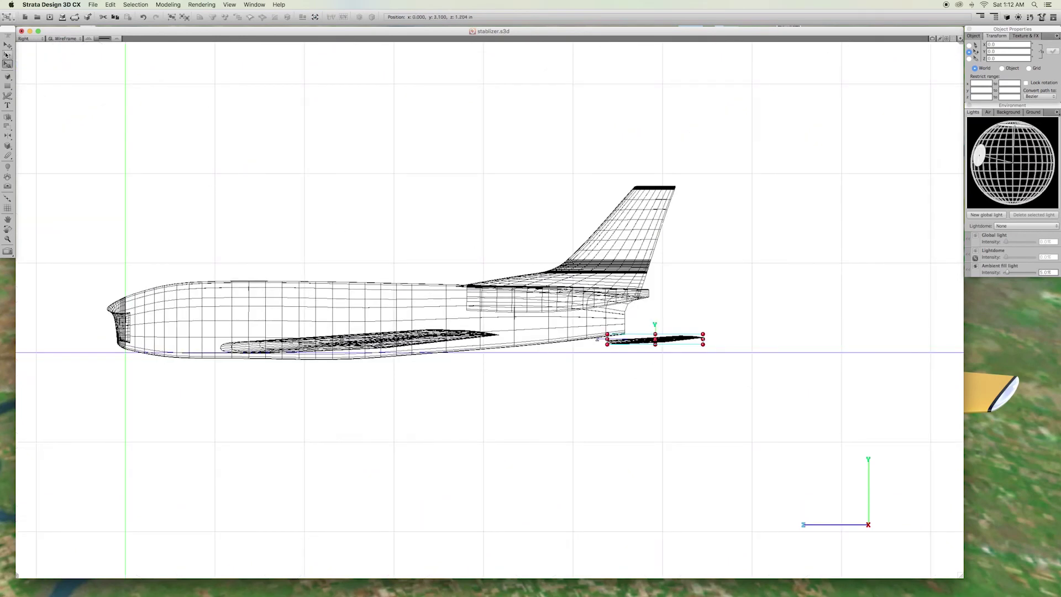
left_click(7, 45)
left_click_drag(662, 338, 592, 296)
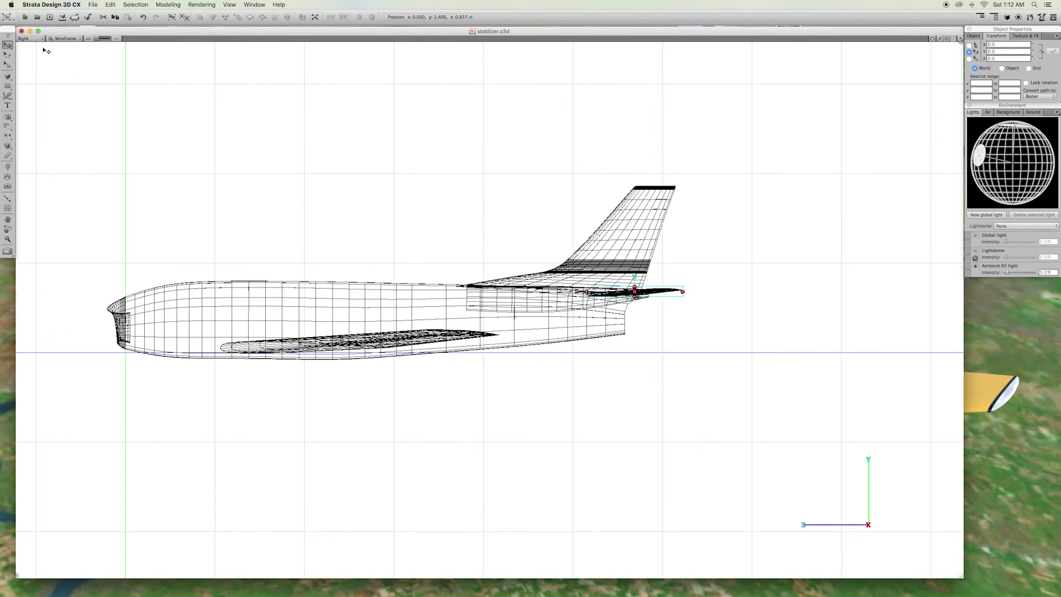
left_click(25, 39)
left_click(33, 85)
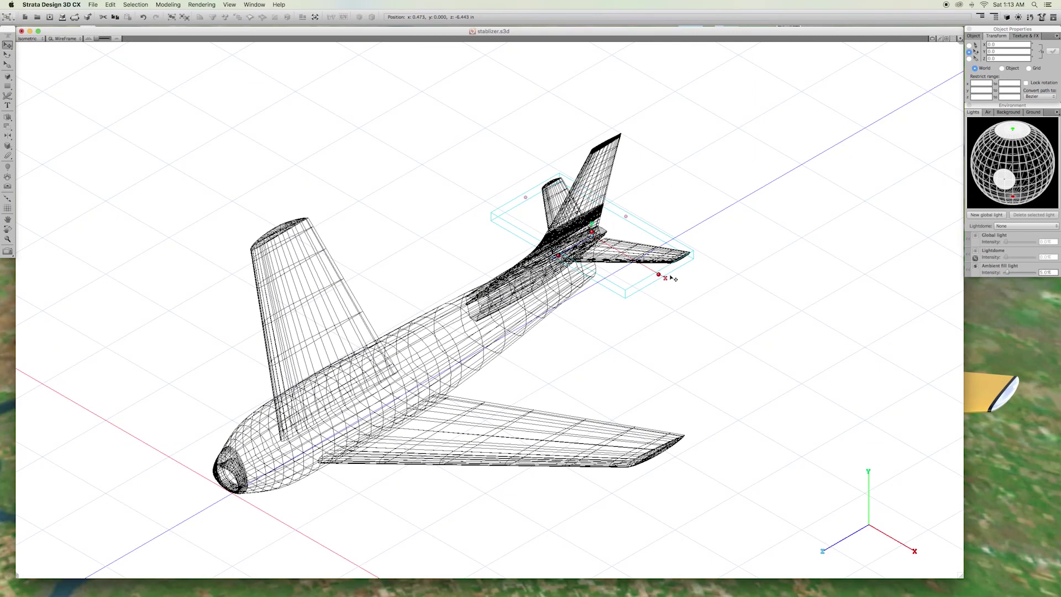
left_click_drag(671, 278, 665, 281)
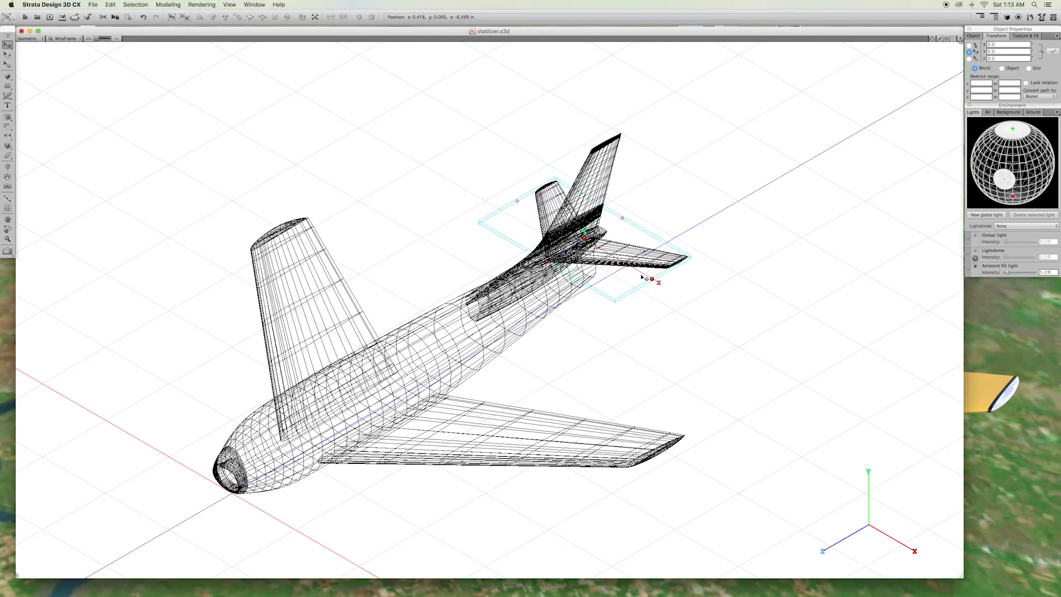